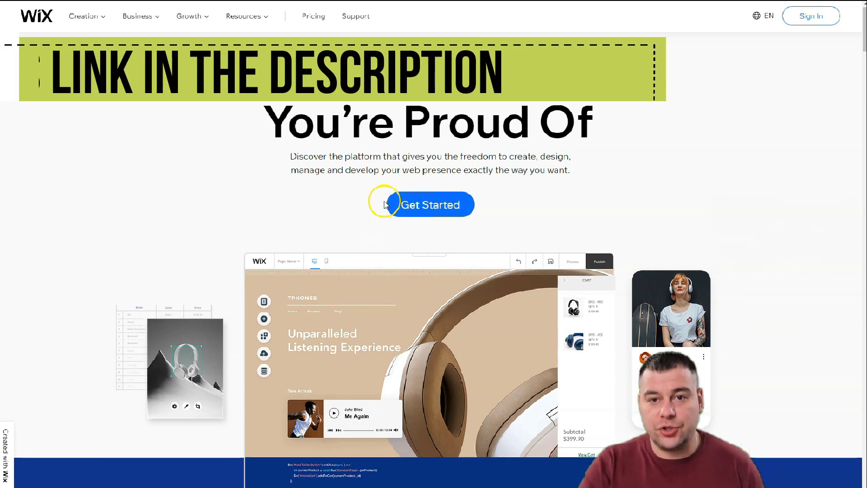
Step: Look through the website builder's home page, from the feature sections and templates to the FAQ, and return to its beginning
{"action": "scroll", "coordinate": [380, 198], "scroll_direction": "down", "scroll_amount": 4}
{"action": "scroll", "coordinate": [375, 191], "scroll_direction": "down", "scroll_amount": 8}
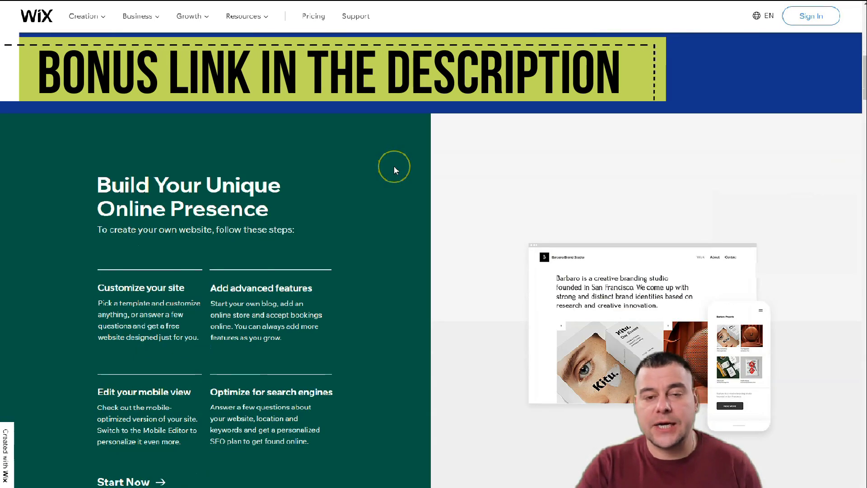
{"action": "scroll", "coordinate": [394, 166], "scroll_direction": "down", "scroll_amount": 15}
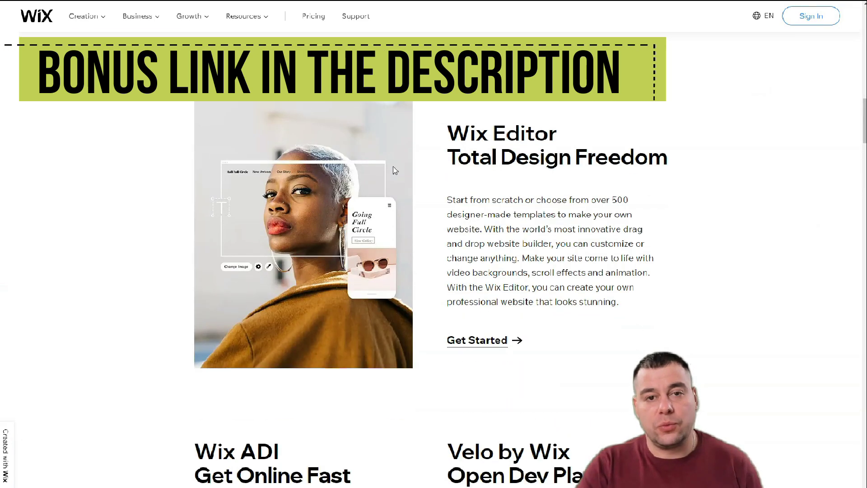
{"action": "scroll", "coordinate": [396, 171], "scroll_direction": "down", "scroll_amount": 13}
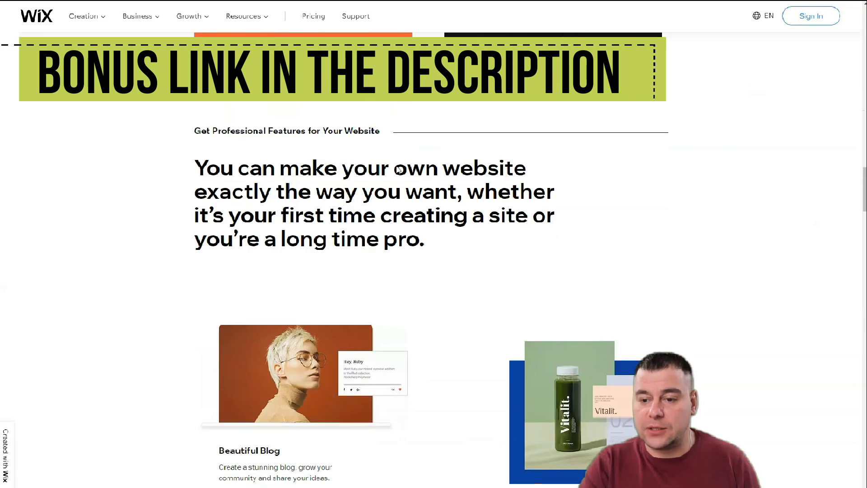
{"action": "scroll", "coordinate": [399, 168], "scroll_direction": "down", "scroll_amount": 13}
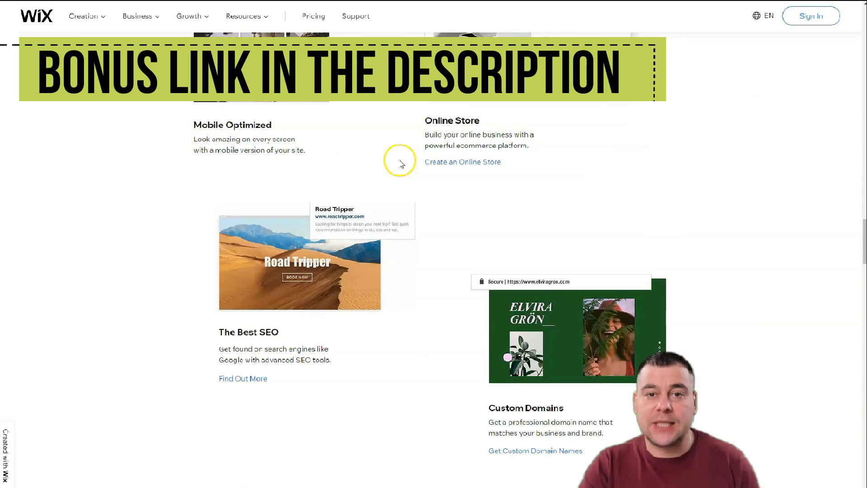
{"action": "scroll", "coordinate": [401, 163], "scroll_direction": "down", "scroll_amount": 5}
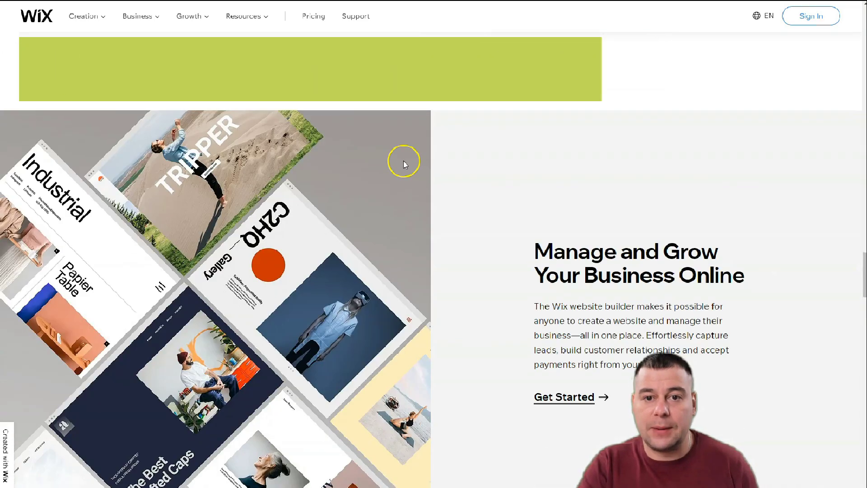
{"action": "scroll", "coordinate": [405, 164], "scroll_direction": "down", "scroll_amount": 17}
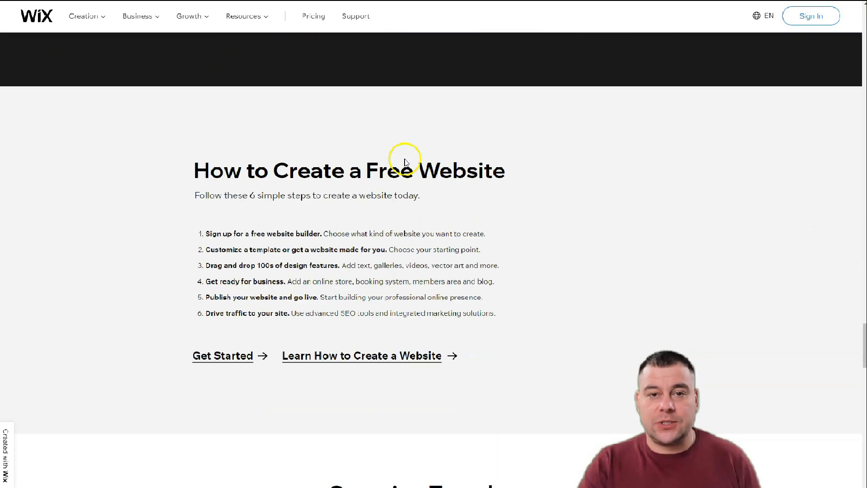
{"action": "scroll", "coordinate": [404, 161], "scroll_direction": "down", "scroll_amount": 12}
{"action": "scroll", "coordinate": [406, 162], "scroll_direction": "up", "scroll_amount": 4}
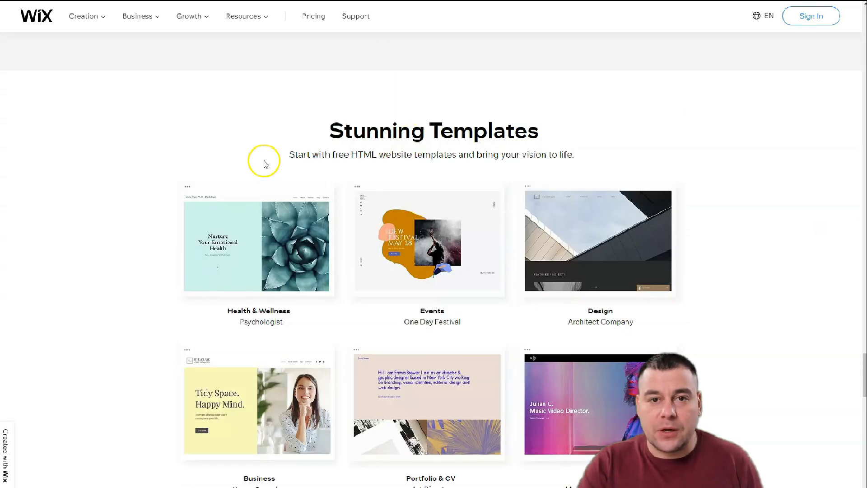
{"action": "scroll", "coordinate": [277, 176], "scroll_direction": "down", "scroll_amount": 6}
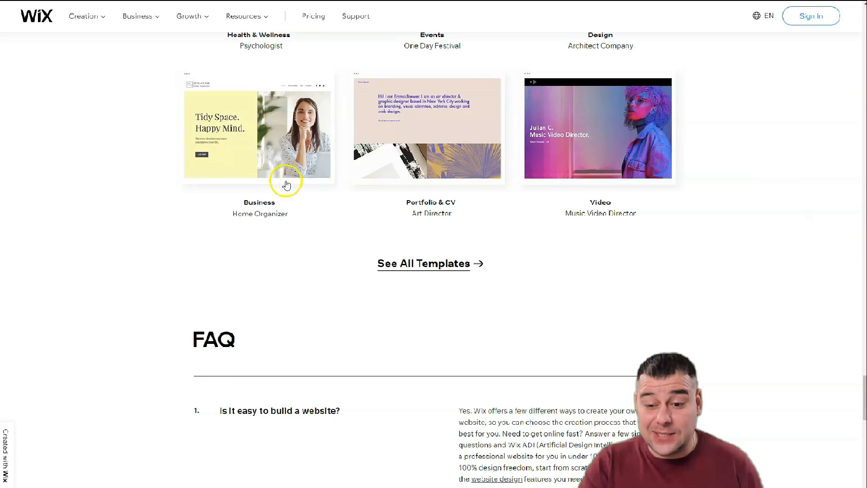
{"action": "scroll", "coordinate": [285, 186], "scroll_direction": "down", "scroll_amount": 20}
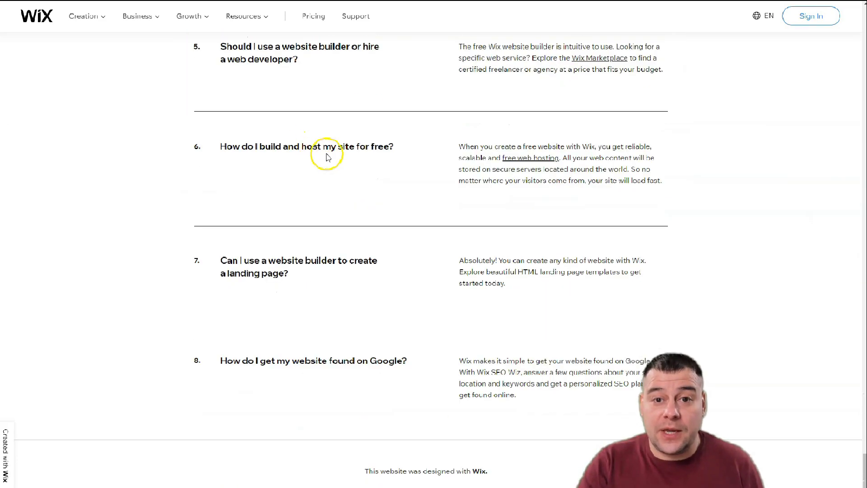
{"action": "scroll", "coordinate": [318, 148], "scroll_direction": "up", "scroll_amount": 20}
{"action": "scroll", "coordinate": [350, 188], "scroll_direction": "up", "scroll_amount": 20}
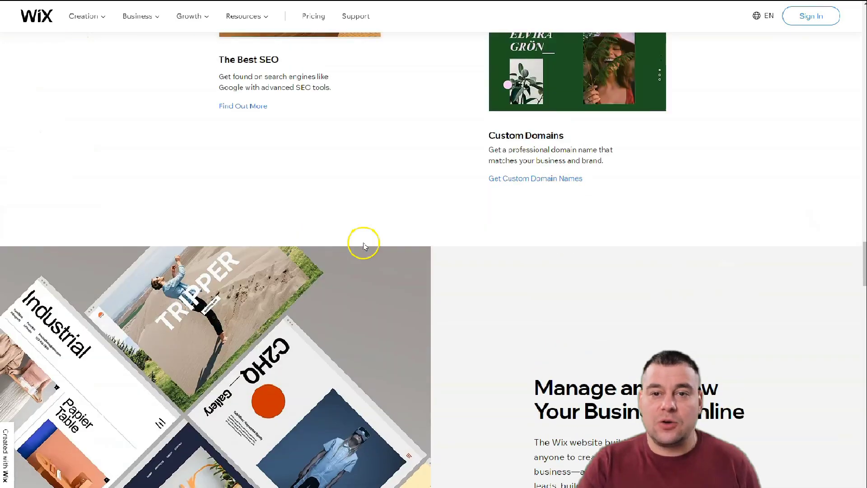
{"action": "scroll", "coordinate": [365, 244], "scroll_direction": "up", "scroll_amount": 20}
{"action": "scroll", "coordinate": [366, 233], "scroll_direction": "up", "scroll_amount": 20}
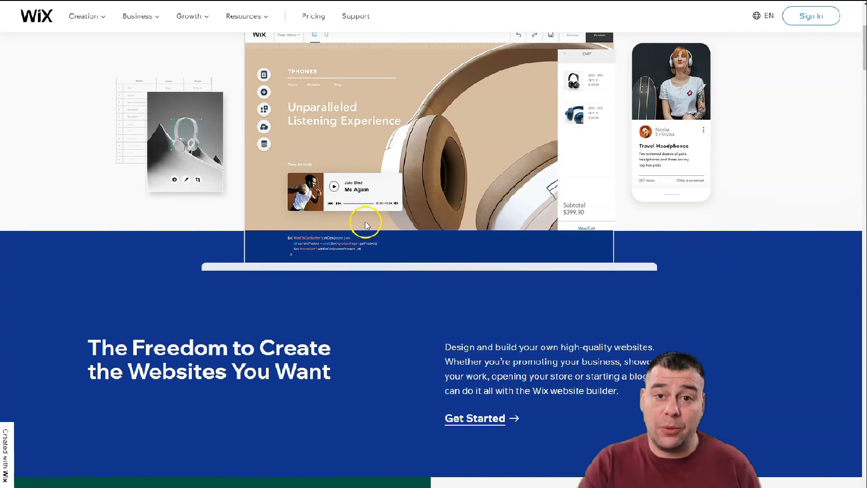
{"action": "scroll", "coordinate": [365, 225], "scroll_direction": "up", "scroll_amount": 5}
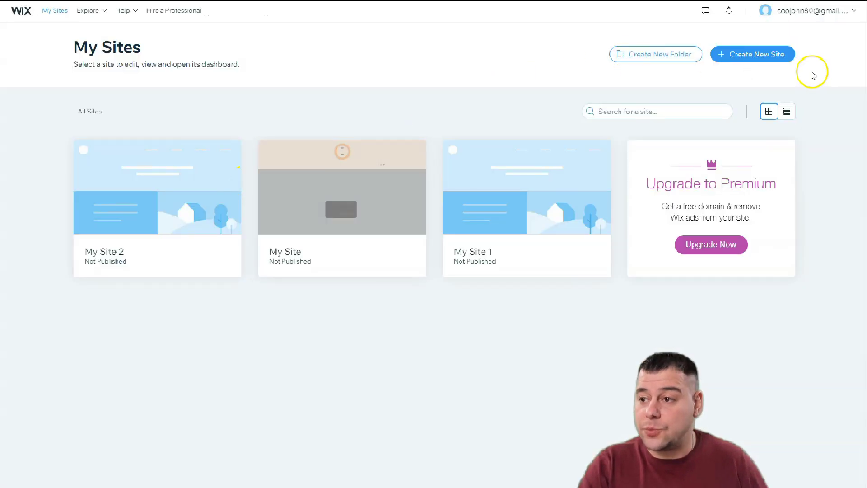
Step: Create a new site of the Other kind and list the Online Education templates in the Creative video category
{"action": "left_click", "coordinate": [742, 57]}
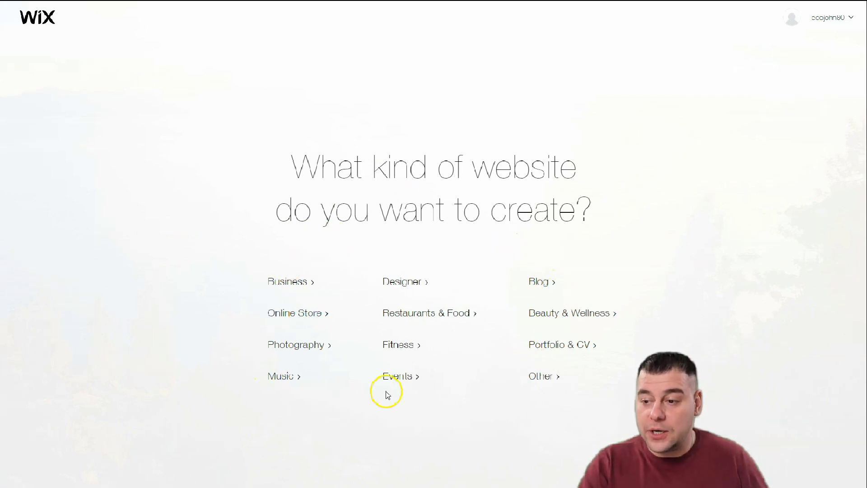
{"action": "left_click", "coordinate": [545, 377]}
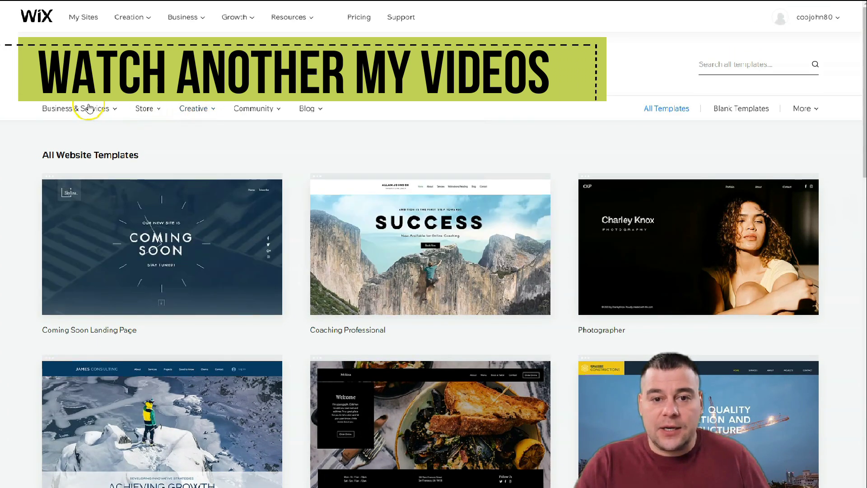
{"action": "mouse_move", "coordinate": [89, 108]}
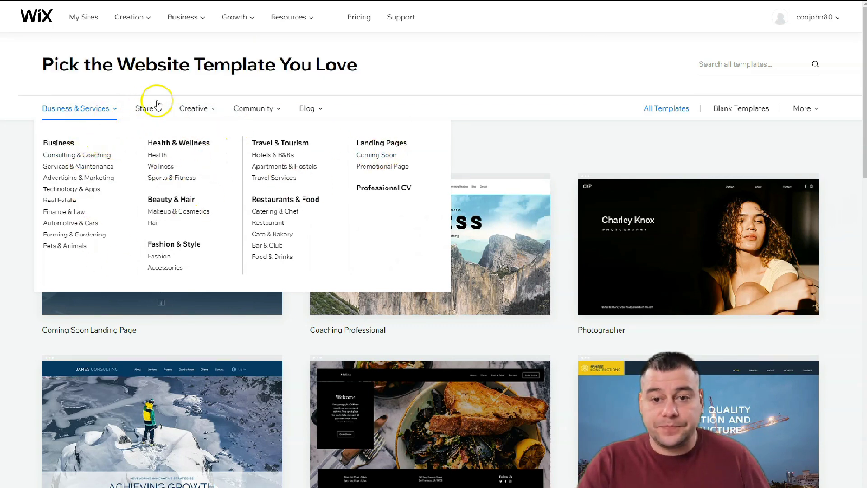
{"action": "mouse_move", "coordinate": [152, 113]}
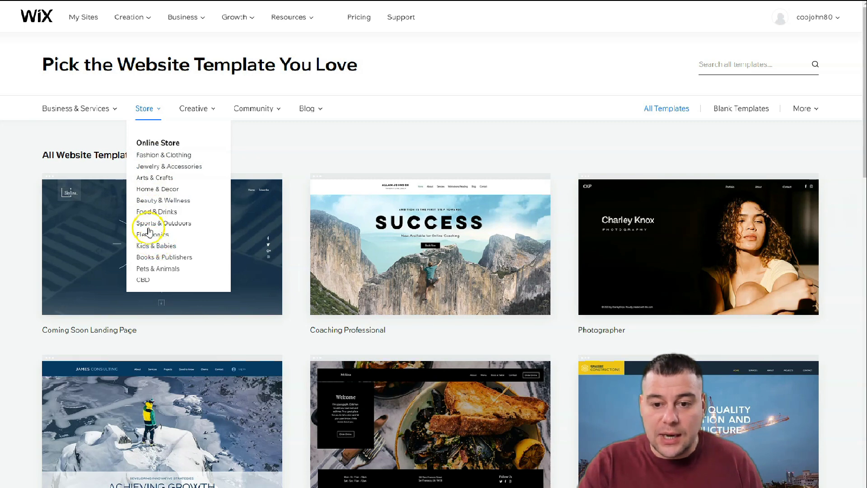
{"action": "mouse_move", "coordinate": [202, 112]}
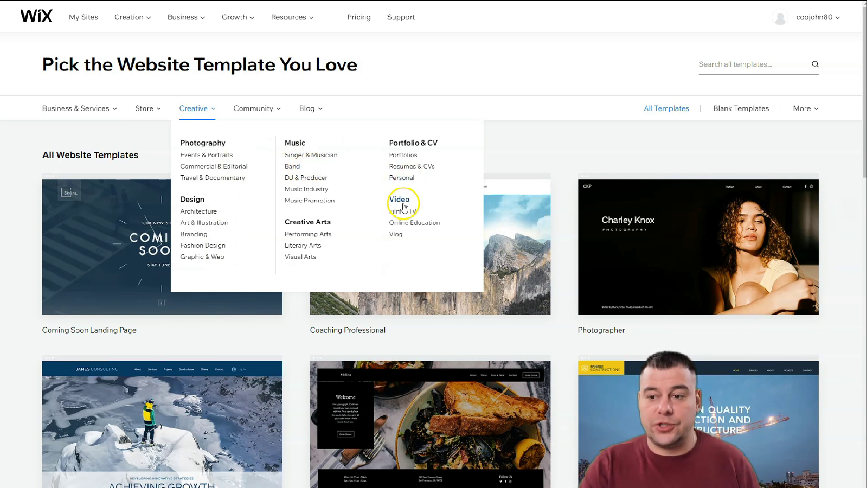
{"action": "left_click", "coordinate": [403, 224]}
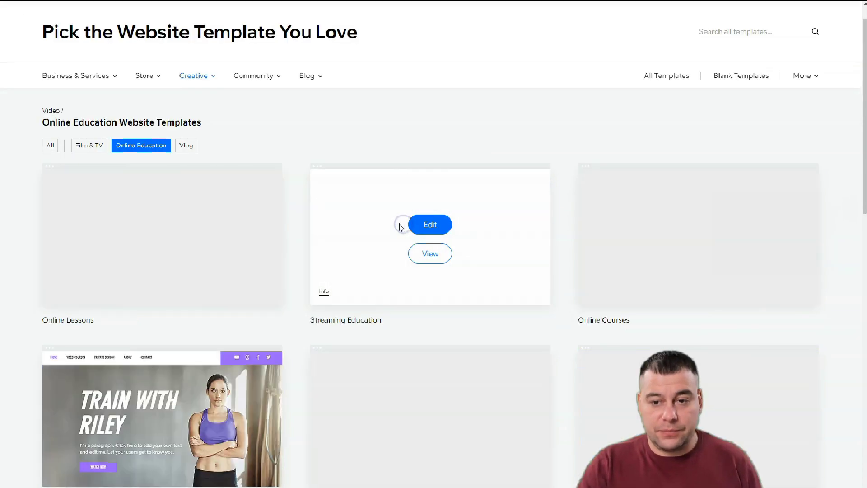
Step: Browse the Online Education templates and open the Online Fitness template in the site editor
{"action": "mouse_move", "coordinate": [171, 247]}
{"action": "scroll", "coordinate": [266, 248], "scroll_direction": "down", "scroll_amount": 5}
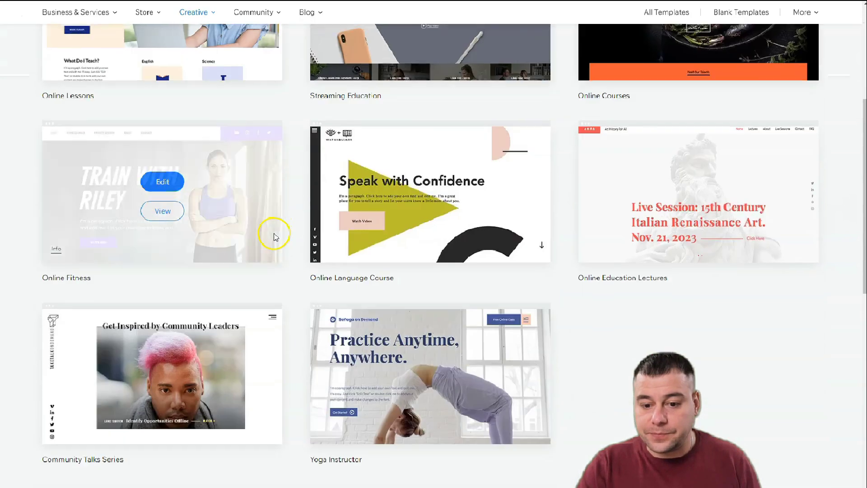
{"action": "scroll", "coordinate": [226, 185], "scroll_direction": "down", "scroll_amount": 2}
{"action": "scroll", "coordinate": [222, 205], "scroll_direction": "up", "scroll_amount": 5}
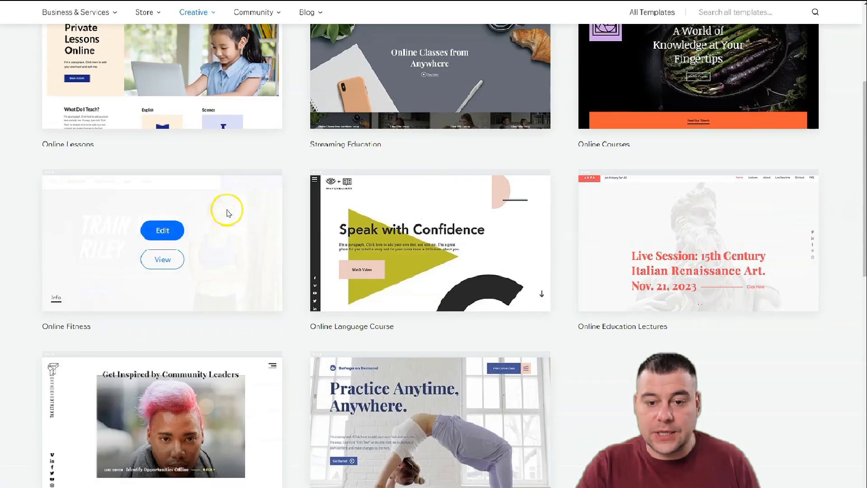
{"action": "mouse_move", "coordinate": [218, 324]}
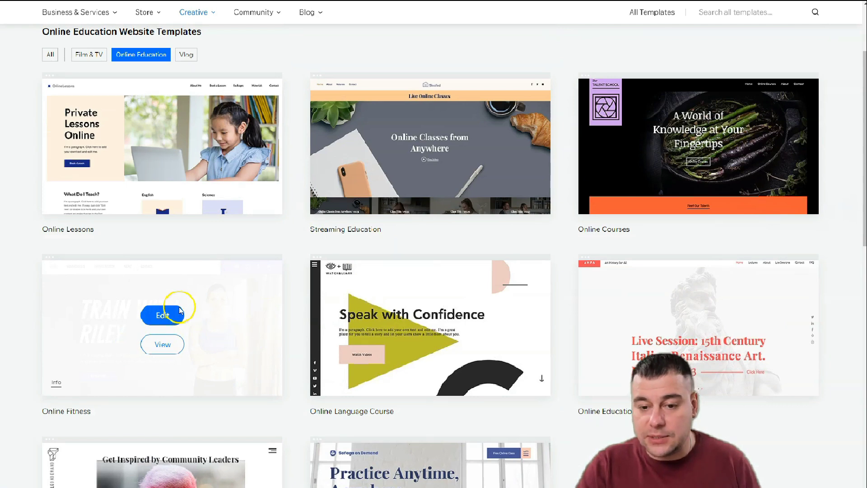
{"action": "left_click", "coordinate": [163, 345]}
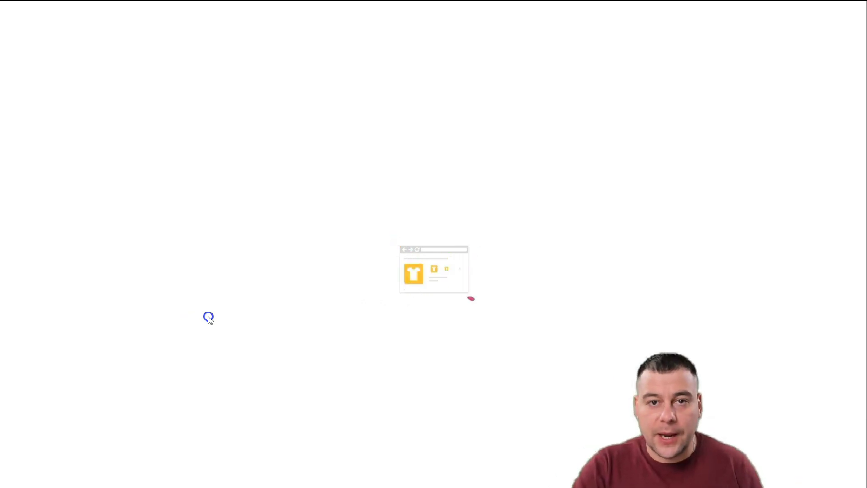
{"action": "left_click", "coordinate": [239, 276]}
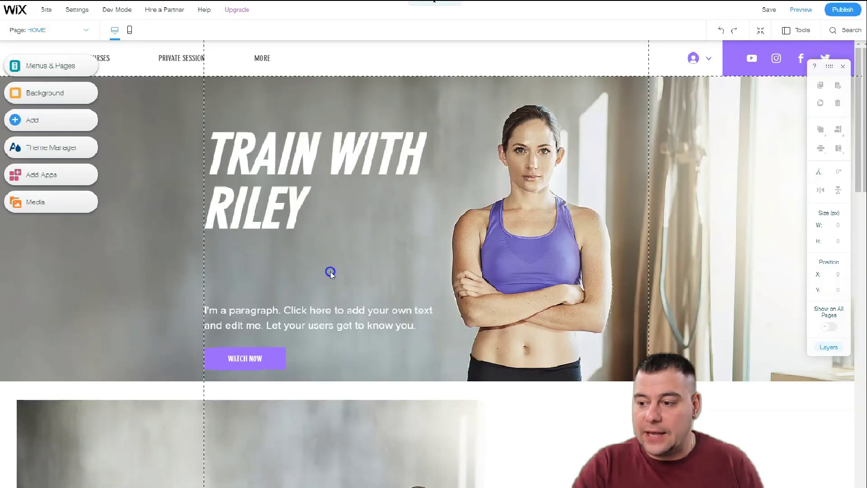
Step: Examine the desktop layout of the template's Home page, from the header banner to the Offered Plans section
{"action": "scroll", "coordinate": [330, 272], "scroll_direction": "down", "scroll_amount": 13}
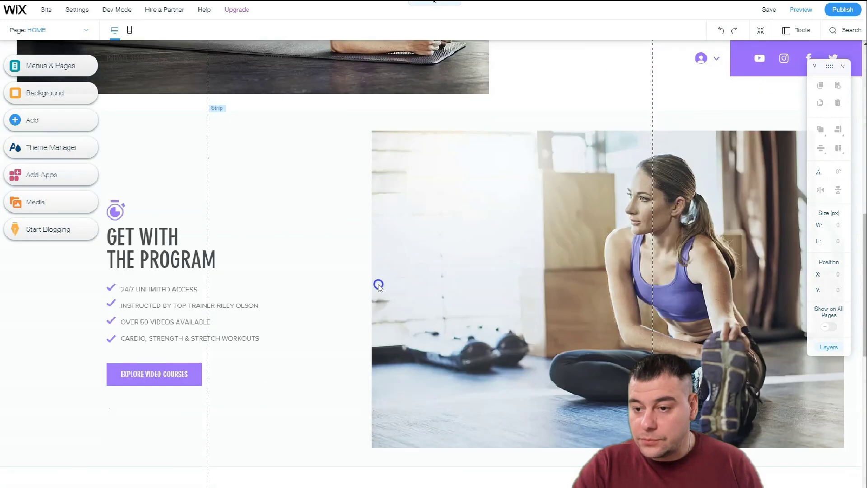
{"action": "scroll", "coordinate": [379, 285], "scroll_direction": "down", "scroll_amount": 10}
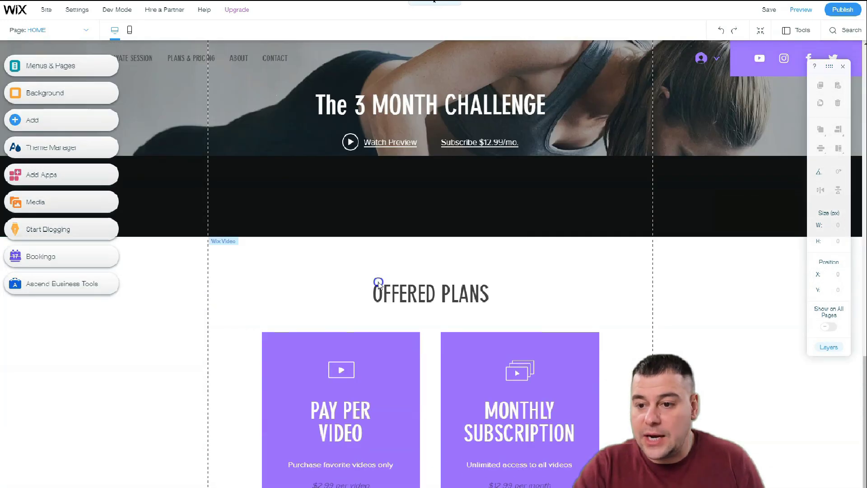
{"action": "scroll", "coordinate": [378, 282], "scroll_direction": "up", "scroll_amount": 6}
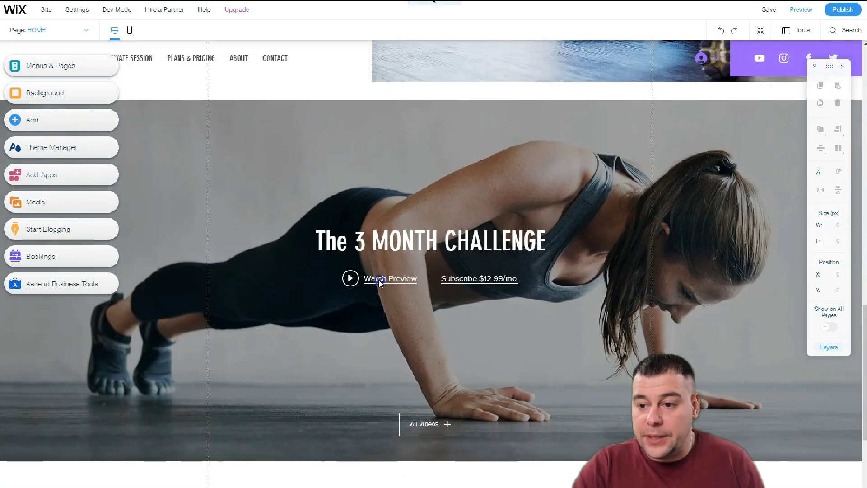
{"action": "scroll", "coordinate": [393, 243], "scroll_direction": "down", "scroll_amount": 8}
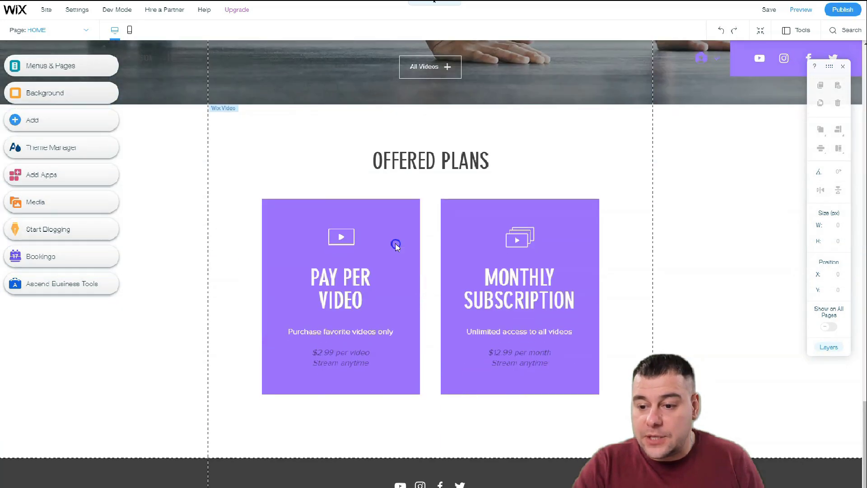
{"action": "scroll", "coordinate": [397, 249], "scroll_direction": "up", "scroll_amount": 6}
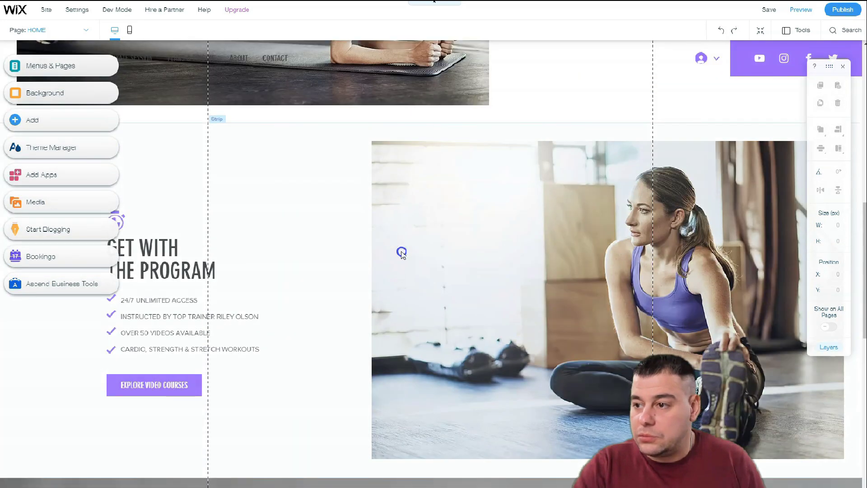
{"action": "scroll", "coordinate": [402, 253], "scroll_direction": "up", "scroll_amount": 5}
{"action": "left_click", "coordinate": [697, 111]}
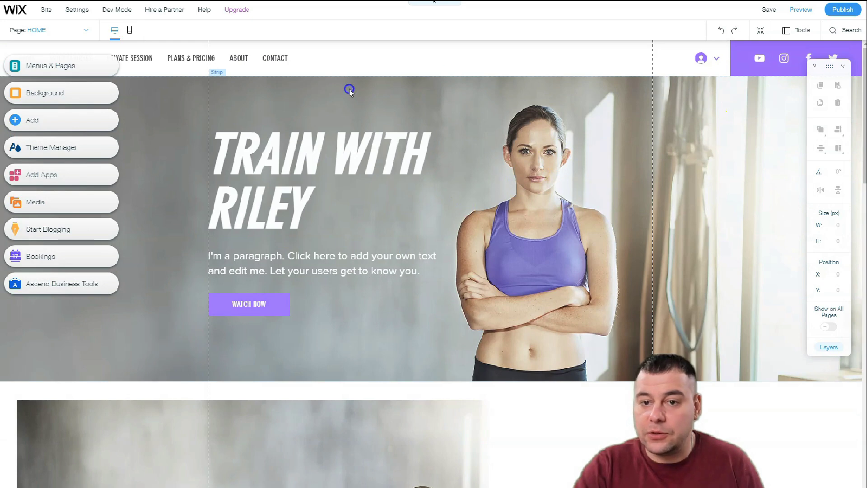
{"action": "scroll", "coordinate": [362, 99], "scroll_direction": "down", "scroll_amount": 3}
{"action": "scroll", "coordinate": [374, 110], "scroll_direction": "up", "scroll_amount": 3}
{"action": "scroll", "coordinate": [377, 128], "scroll_direction": "down", "scroll_amount": 6}
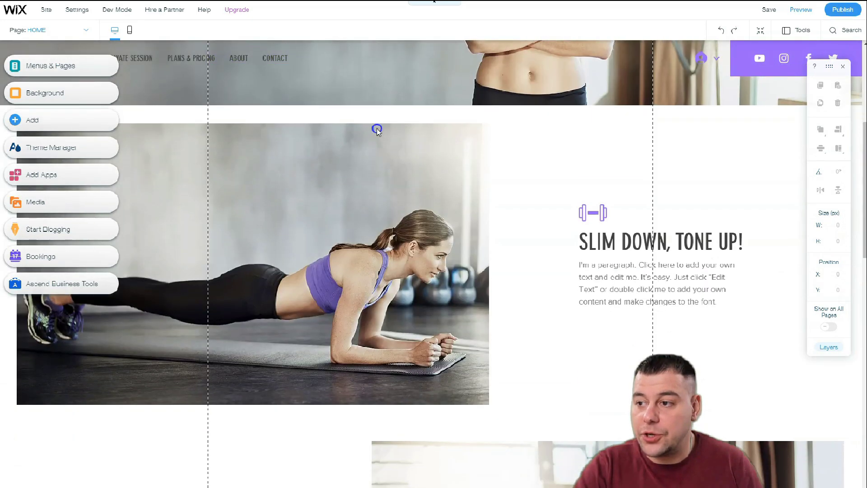
{"action": "scroll", "coordinate": [376, 128], "scroll_direction": "up", "scroll_amount": 6}
Step: Review the Home page in the mobile view down to the footer and return to the desktop view
{"action": "left_click", "coordinate": [639, 40]}
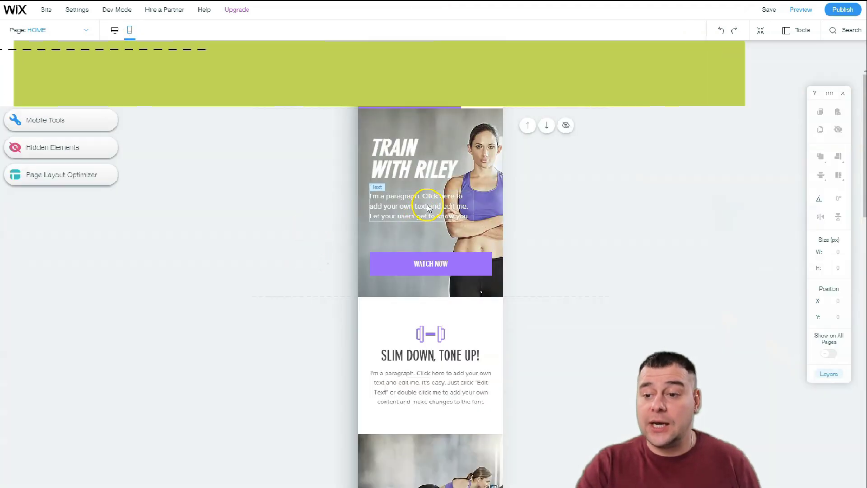
{"action": "scroll", "coordinate": [428, 208], "scroll_direction": "down", "scroll_amount": 3}
{"action": "scroll", "coordinate": [428, 209], "scroll_direction": "down", "scroll_amount": 12}
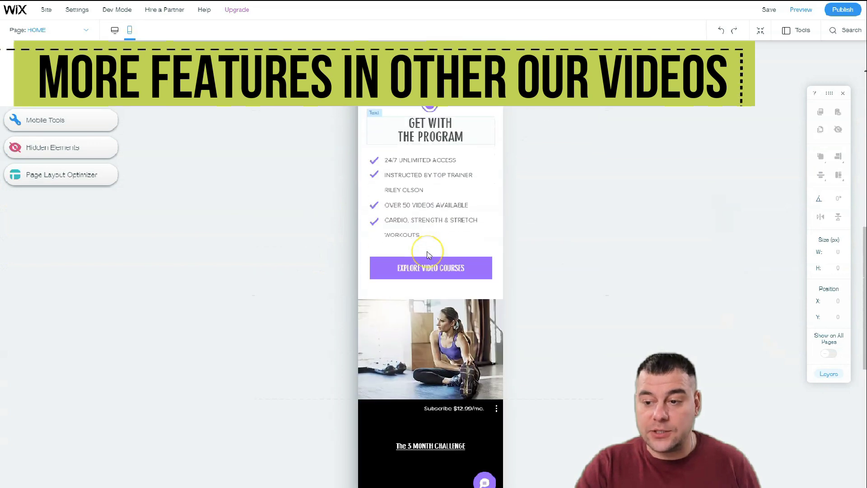
{"action": "scroll", "coordinate": [428, 256], "scroll_direction": "down", "scroll_amount": 4}
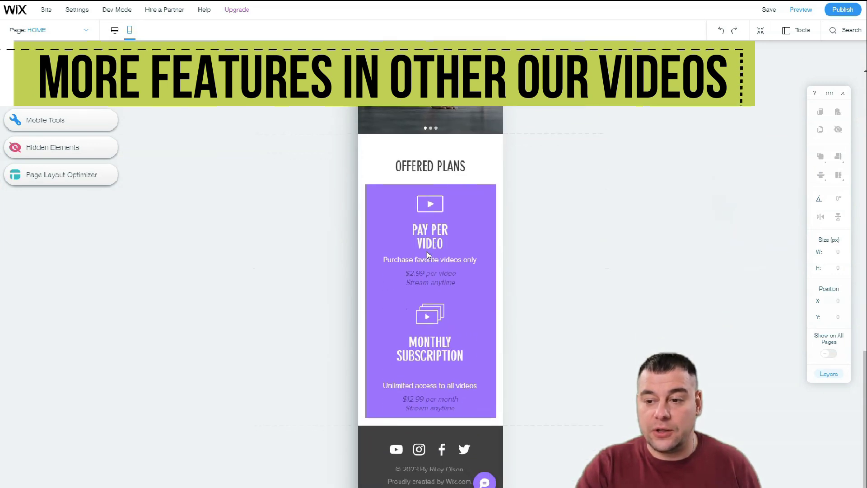
{"action": "scroll", "coordinate": [428, 254], "scroll_direction": "up", "scroll_amount": 7}
{"action": "scroll", "coordinate": [428, 254], "scroll_direction": "up", "scroll_amount": 10}
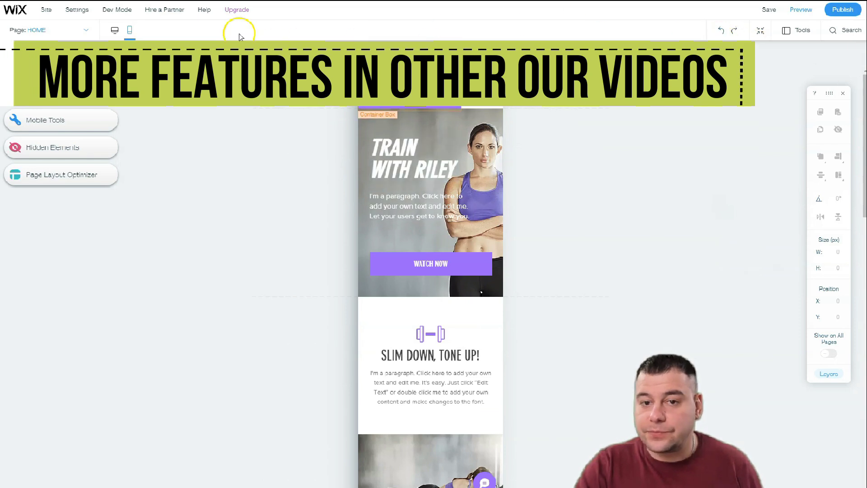
{"action": "left_click", "coordinate": [115, 29]}
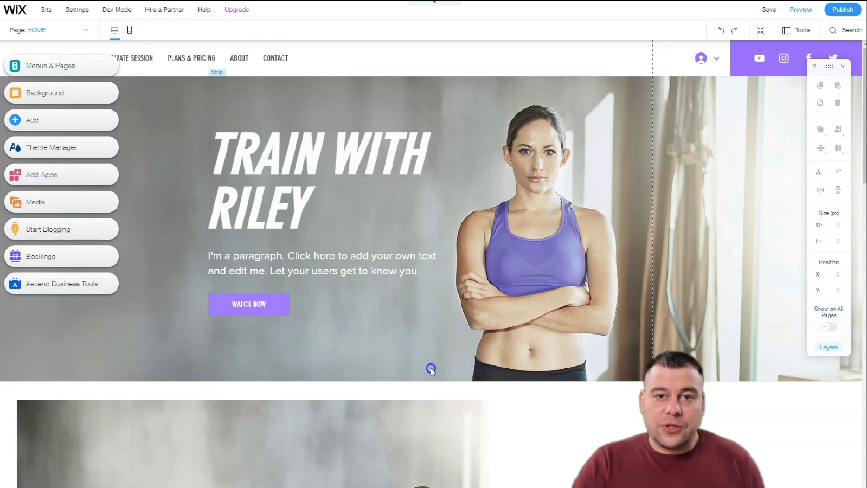
Step: Look over the desktop Home page from the header banner through the workout sections to Offered Plans, and return to the banner
{"action": "scroll", "coordinate": [429, 368], "scroll_direction": "down", "scroll_amount": 12}
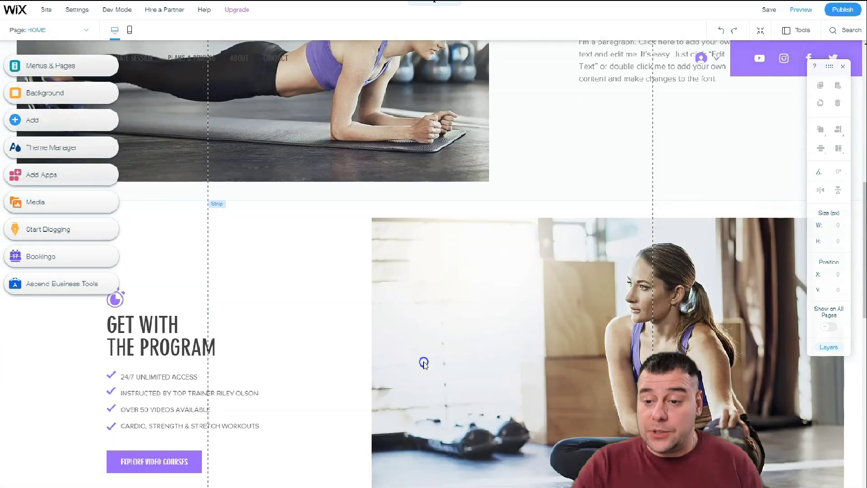
{"action": "scroll", "coordinate": [424, 364], "scroll_direction": "down", "scroll_amount": 15}
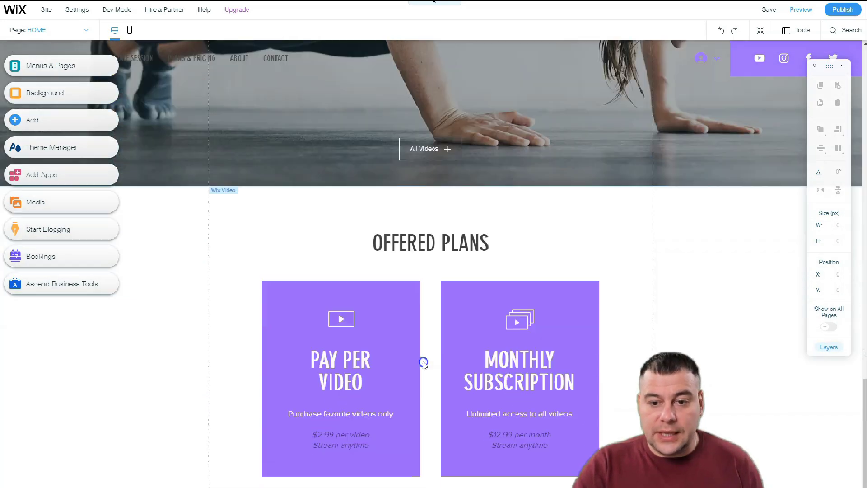
{"action": "scroll", "coordinate": [423, 362], "scroll_direction": "up", "scroll_amount": 20}
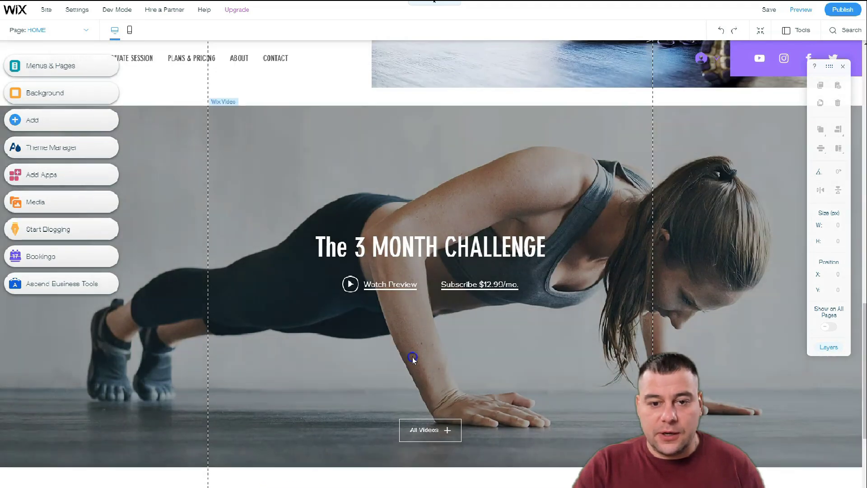
{"action": "scroll", "coordinate": [410, 357], "scroll_direction": "up", "scroll_amount": 6}
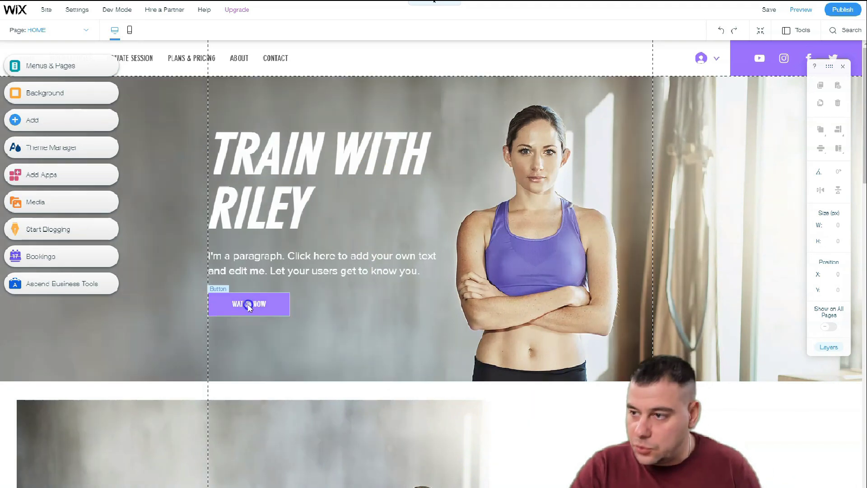
{"action": "scroll", "coordinate": [351, 351], "scroll_direction": "down", "scroll_amount": 9}
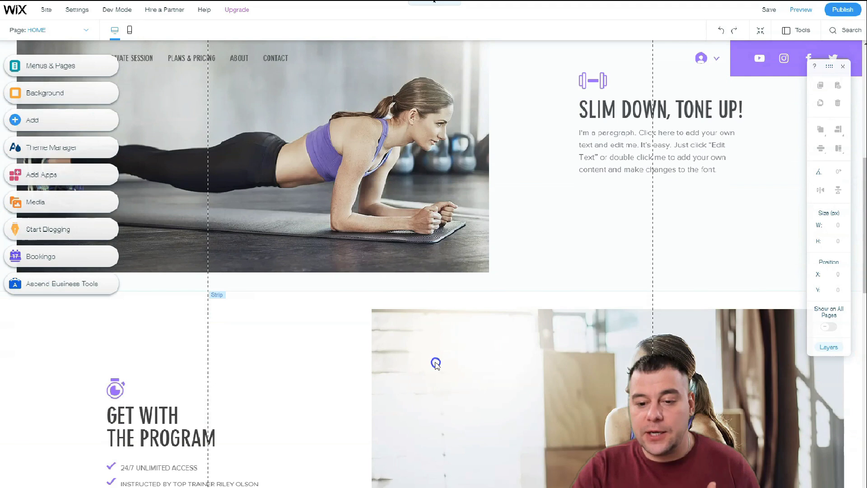
{"action": "scroll", "coordinate": [435, 363], "scroll_direction": "down", "scroll_amount": 2}
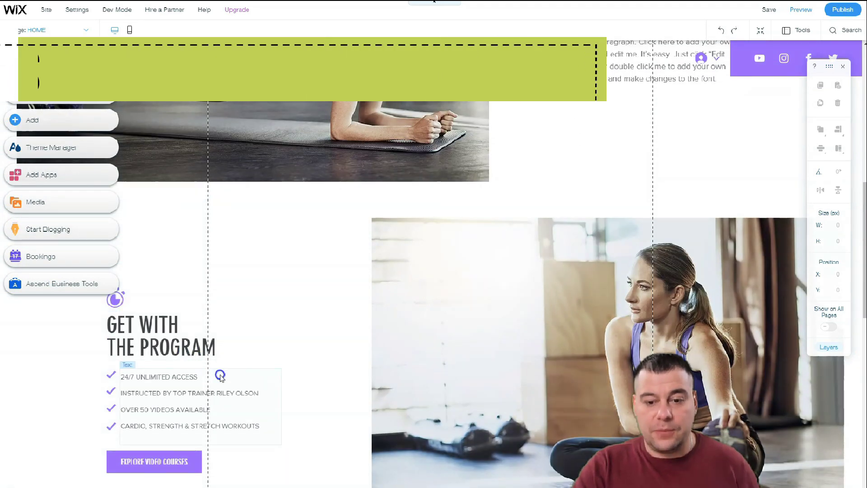
{"action": "scroll", "coordinate": [220, 377], "scroll_direction": "down", "scroll_amount": 9}
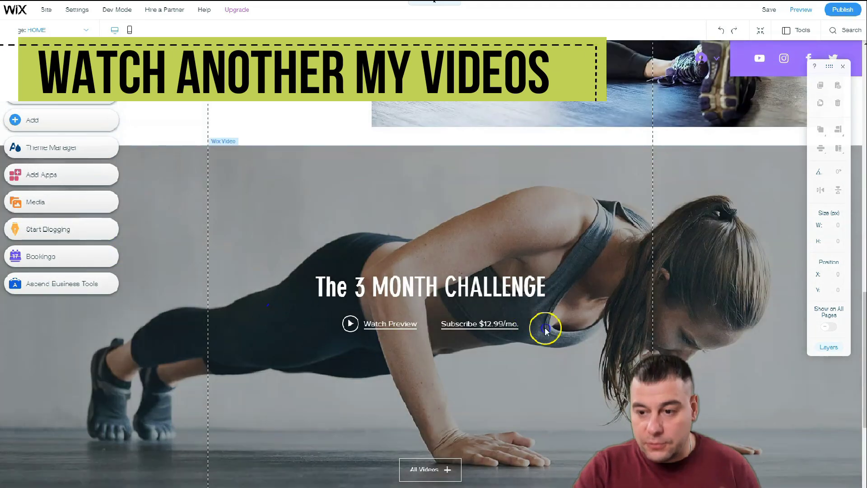
{"action": "scroll", "coordinate": [367, 364], "scroll_direction": "down", "scroll_amount": 8}
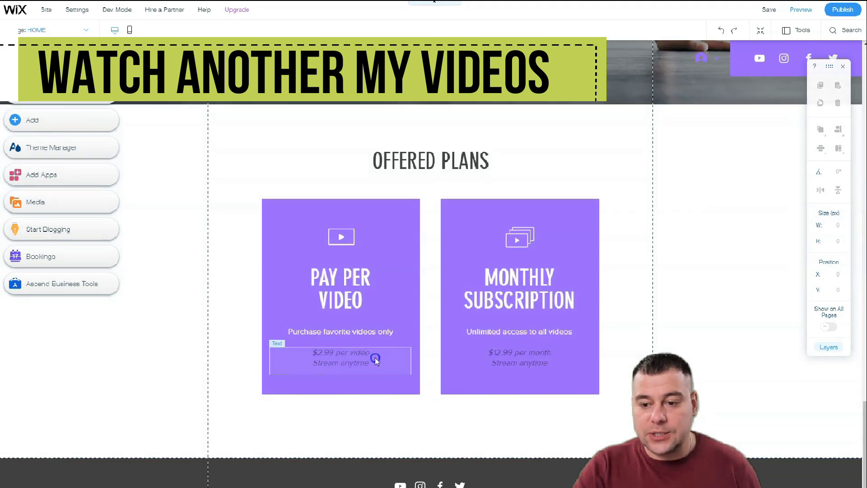
{"action": "scroll", "coordinate": [342, 266], "scroll_direction": "up", "scroll_amount": 15}
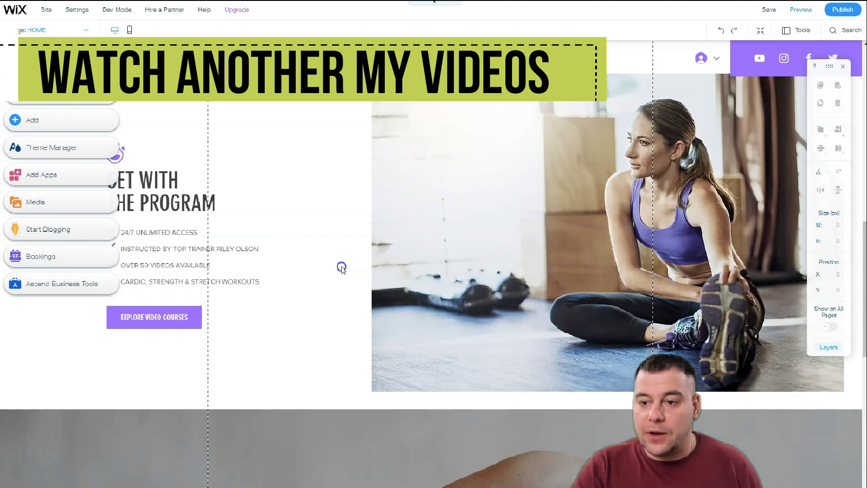
{"action": "scroll", "coordinate": [342, 267], "scroll_direction": "up", "scroll_amount": 10}
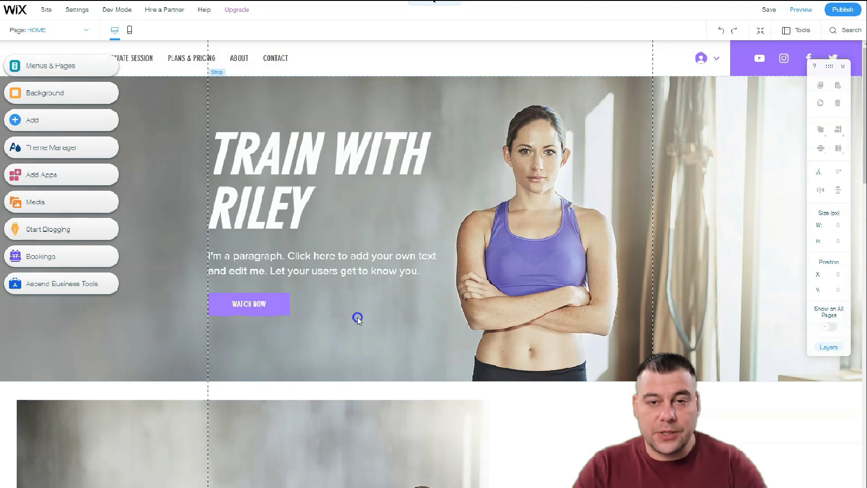
Step: Review the Home page sections once more down to the footer's social icons and go back to the page header
{"action": "scroll", "coordinate": [356, 317], "scroll_direction": "down", "scroll_amount": 4}
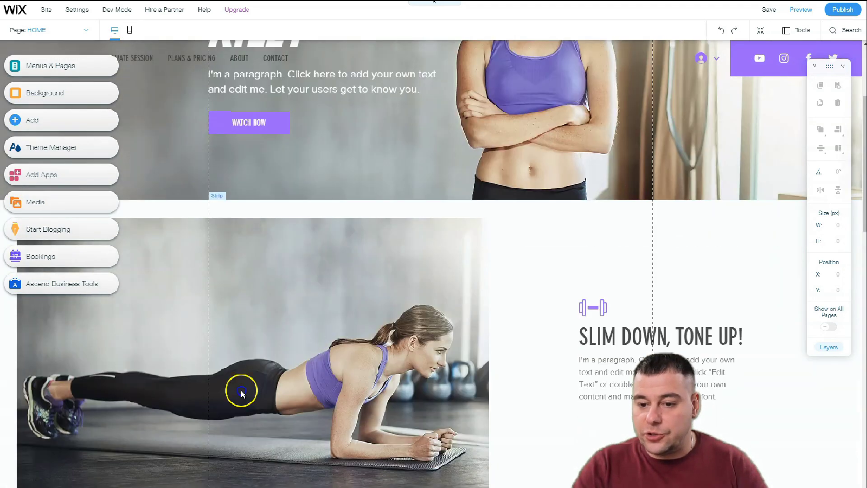
{"action": "scroll", "coordinate": [295, 346], "scroll_direction": "down", "scroll_amount": 7}
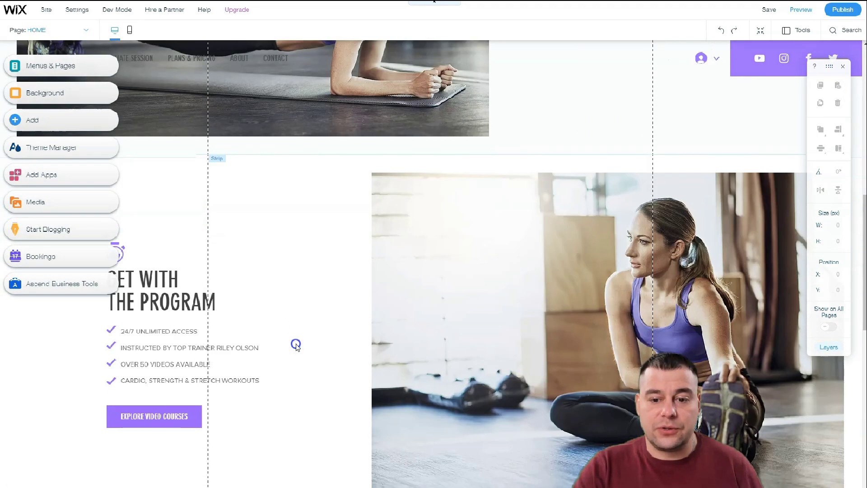
{"action": "scroll", "coordinate": [296, 344], "scroll_direction": "down", "scroll_amount": 10}
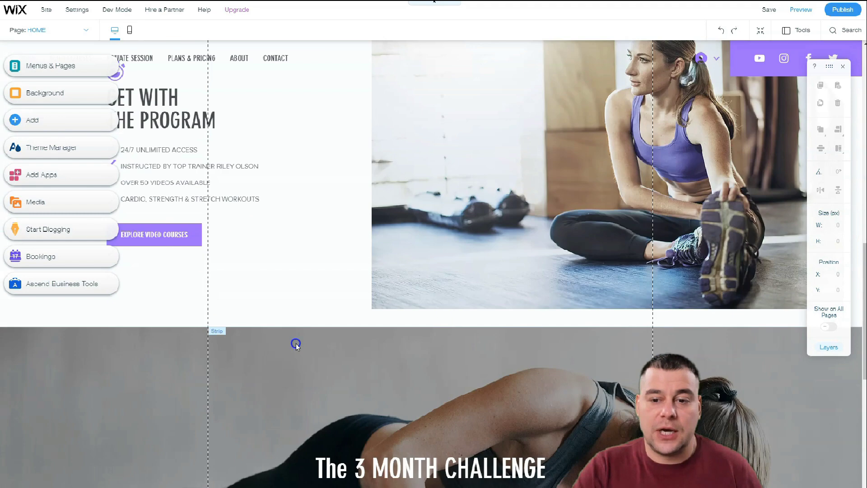
{"action": "scroll", "coordinate": [296, 343], "scroll_direction": "down", "scroll_amount": 7}
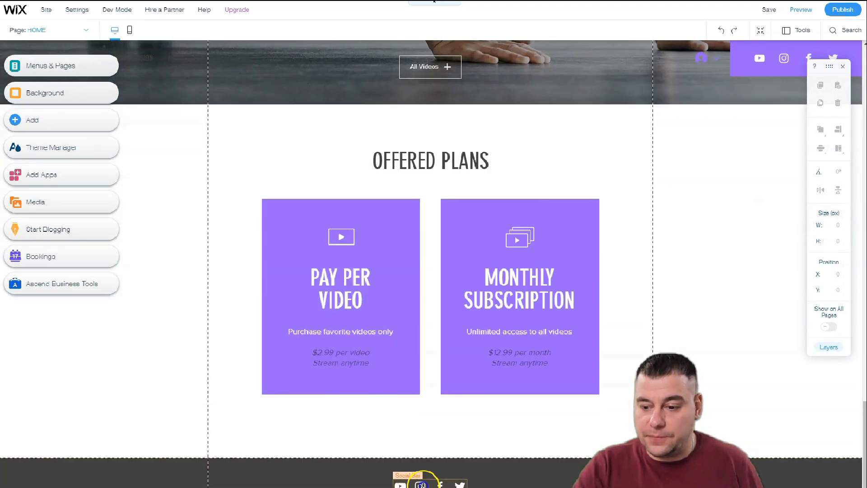
{"action": "left_click", "coordinate": [408, 483]}
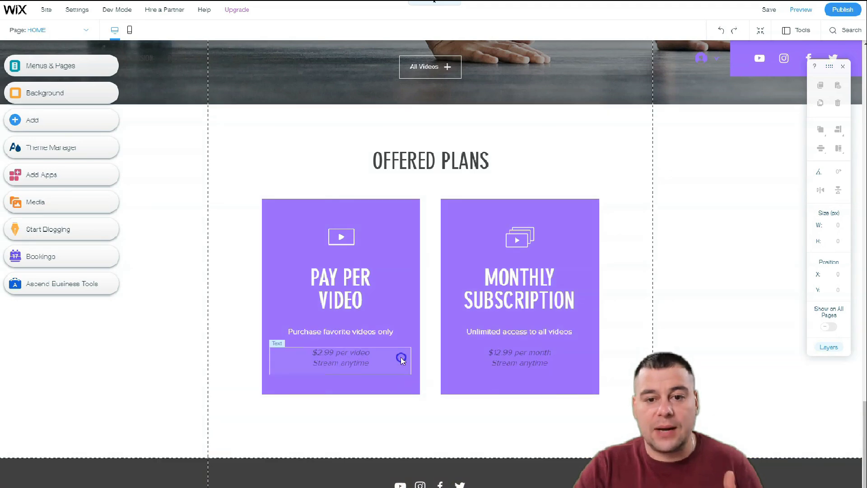
{"action": "scroll", "coordinate": [400, 353], "scroll_direction": "up", "scroll_amount": 6}
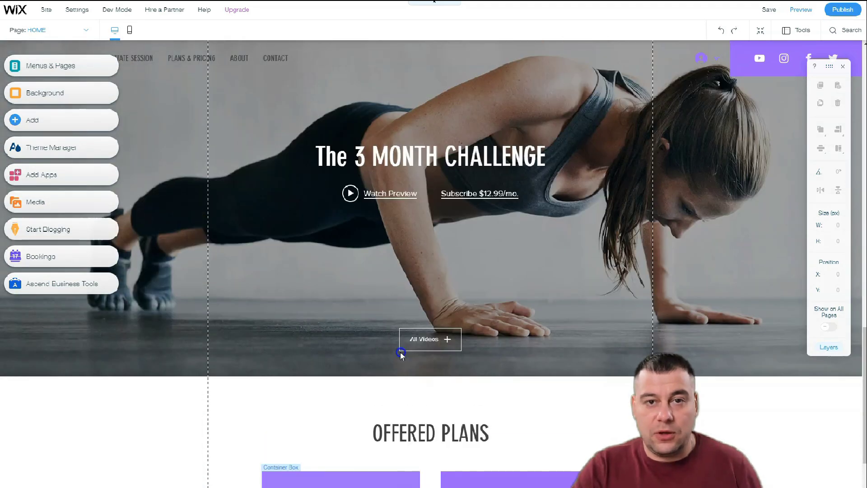
{"action": "scroll", "coordinate": [377, 333], "scroll_direction": "up", "scroll_amount": 18}
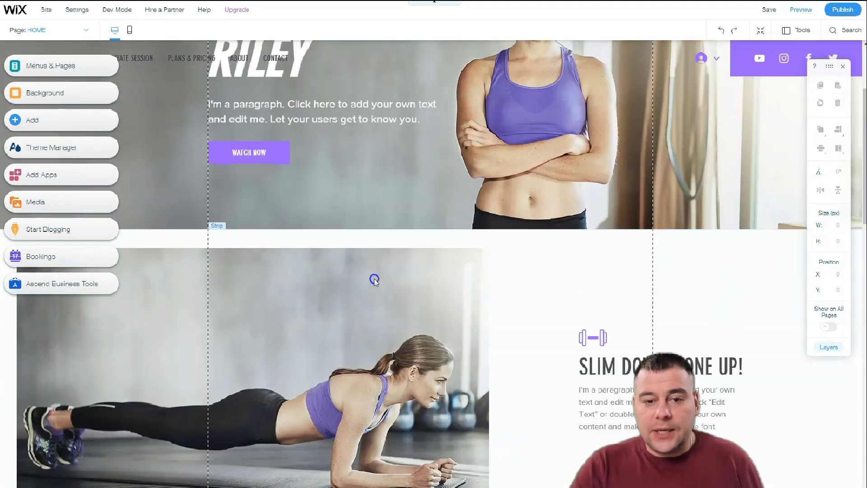
{"action": "scroll", "coordinate": [374, 278], "scroll_direction": "up", "scroll_amount": 3}
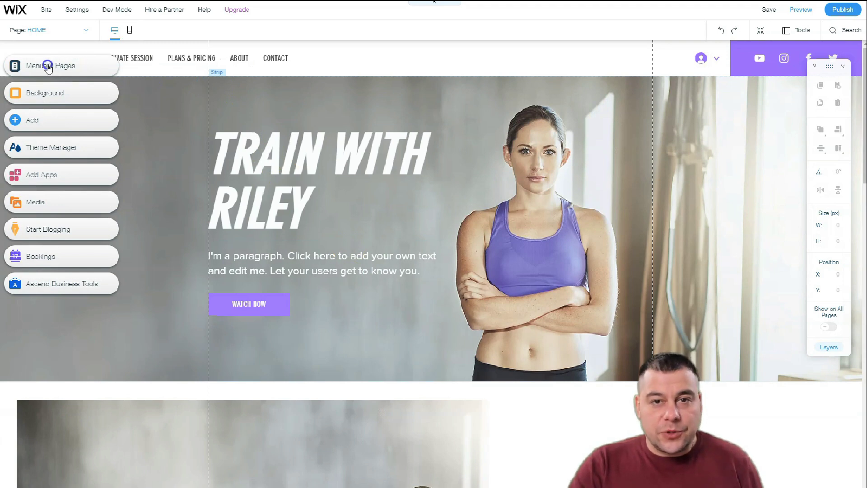
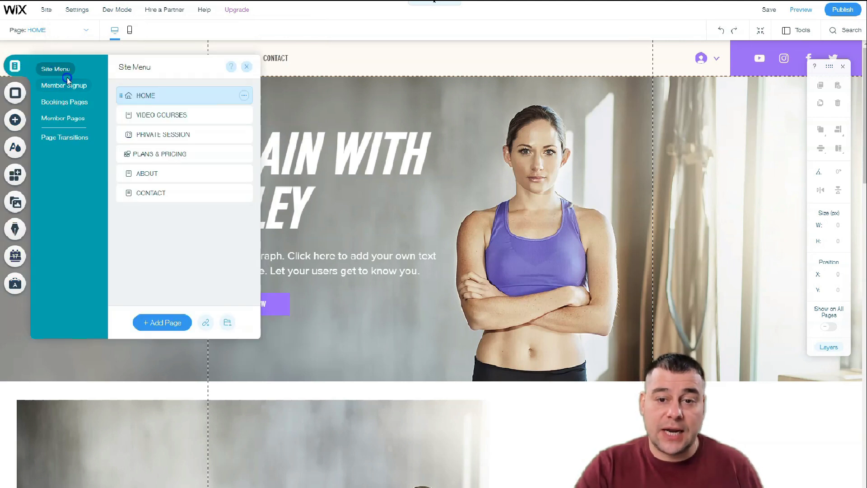
Step: Set the site's page transition to None
{"action": "left_click", "coordinate": [82, 138]}
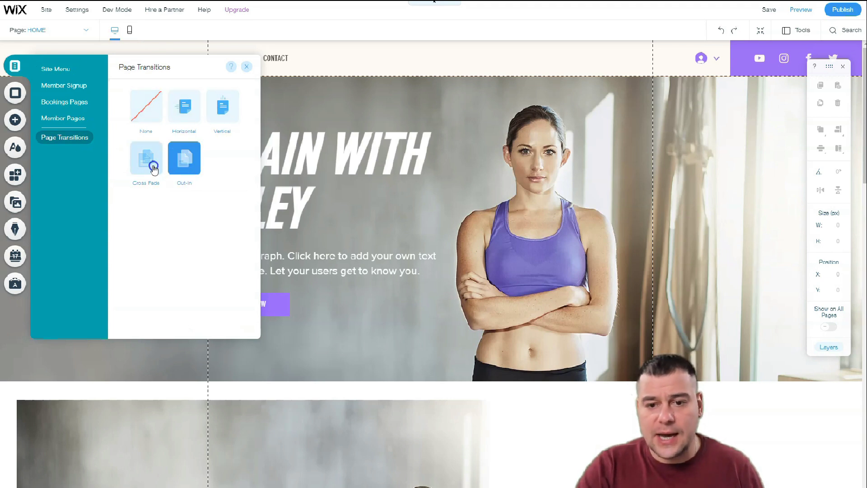
{"action": "left_click", "coordinate": [145, 103]}
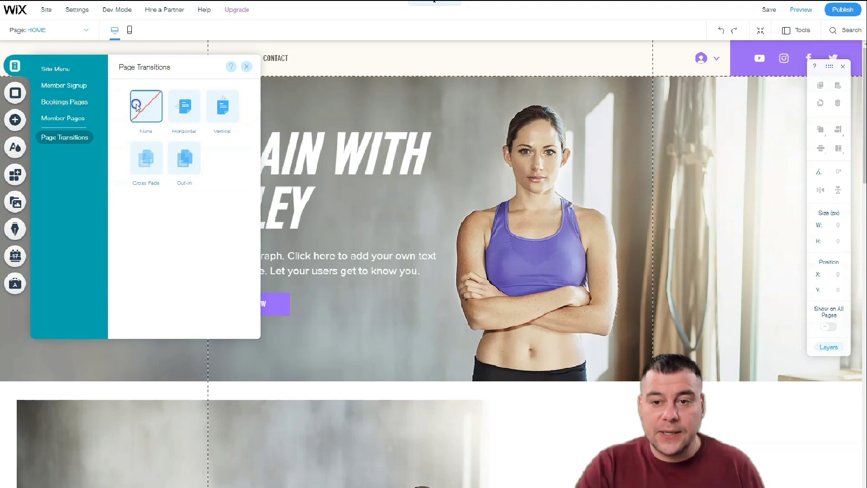
{"action": "left_click", "coordinate": [62, 92]}
{"action": "left_click", "coordinate": [83, 100]}
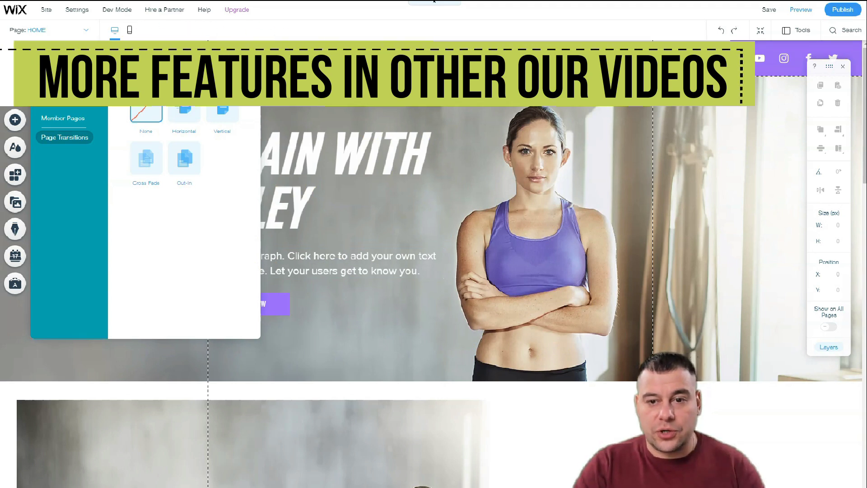
Step: Reorder the site menu so Private Session comes before Video Courses and Plans & Pricing sits directly above About
{"action": "left_click", "coordinate": [63, 99]}
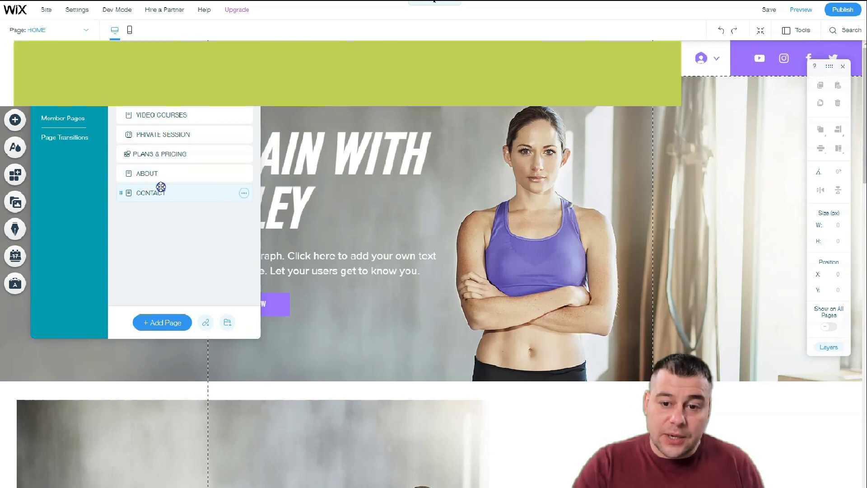
{"action": "left_click_drag", "start_coordinate": [154, 121], "coordinate": [152, 195]}
{"action": "left_click", "coordinate": [164, 129]}
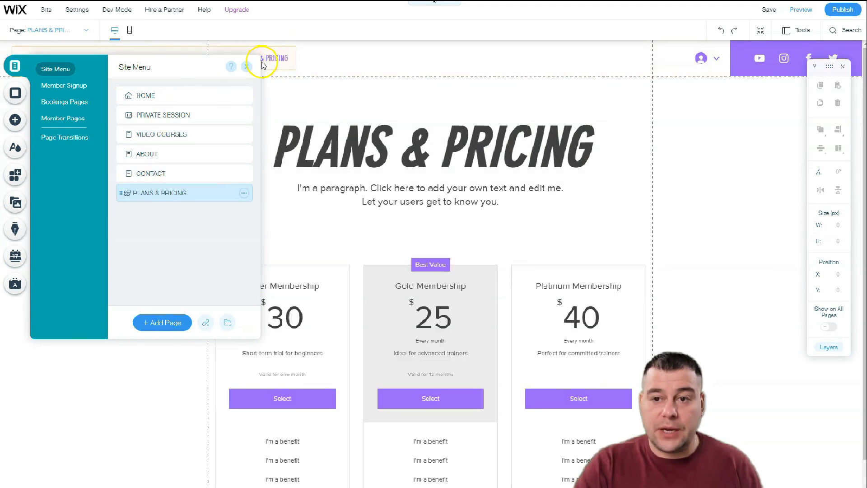
{"action": "left_click_drag", "start_coordinate": [174, 188], "coordinate": [201, 159]}
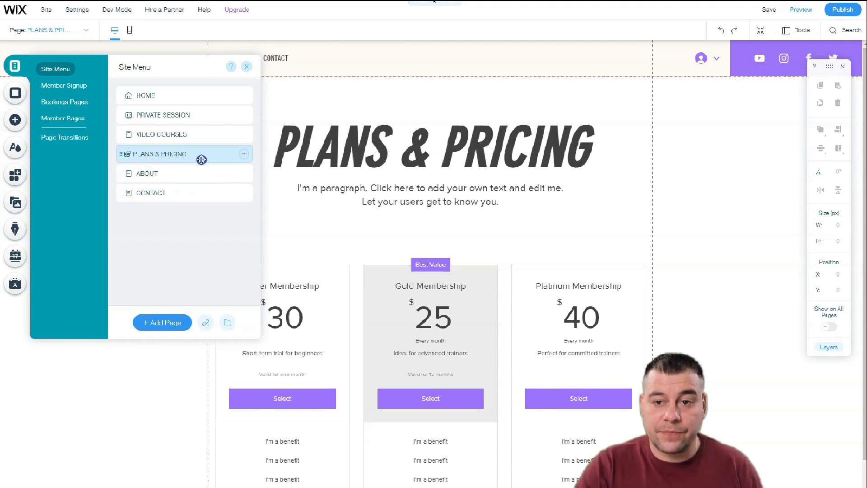
Step: Open the Home page from the site menu and look through its sections down to The 3 Month Challenge
{"action": "left_click", "coordinate": [140, 97]}
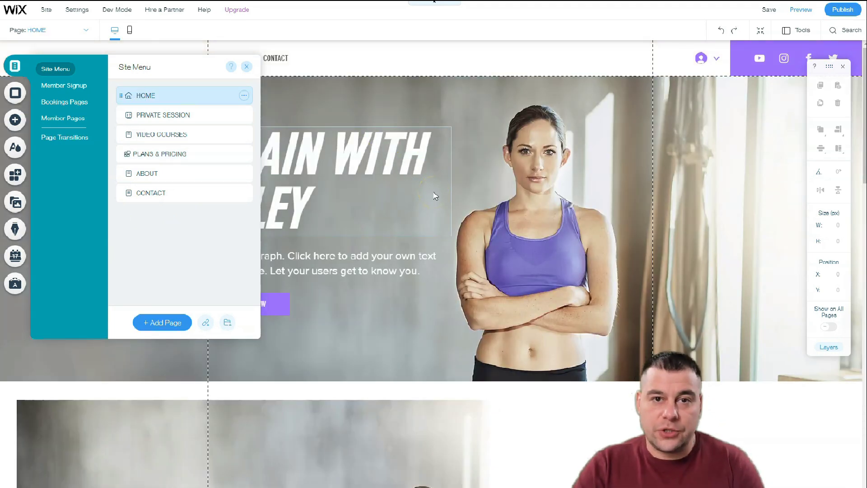
{"action": "scroll", "coordinate": [434, 196], "scroll_direction": "down", "scroll_amount": 20}
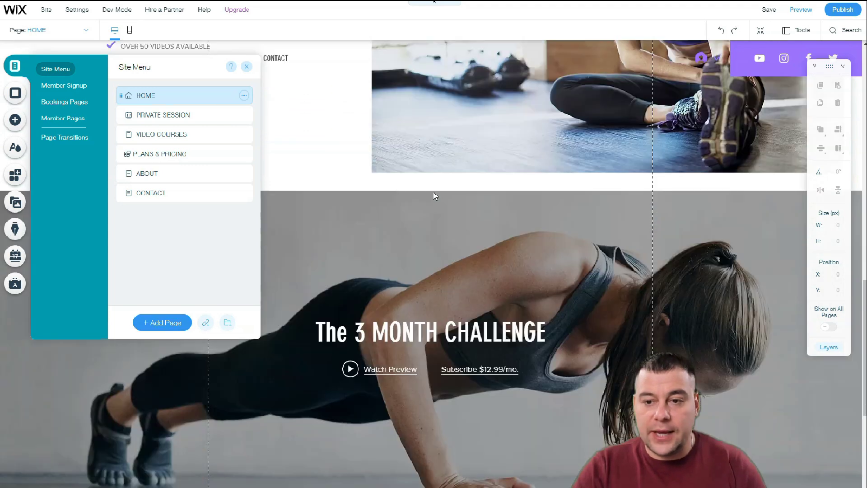
{"action": "scroll", "coordinate": [434, 195], "scroll_direction": "down", "scroll_amount": 10}
{"action": "left_click", "coordinate": [264, 175]}
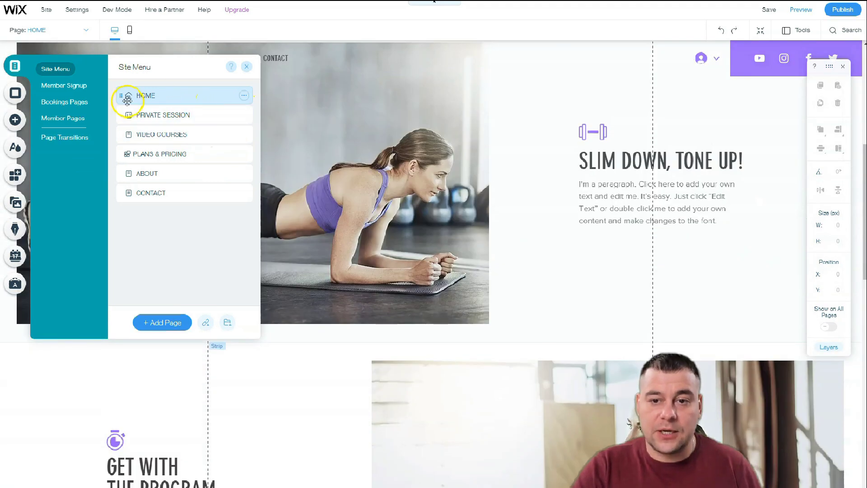
Step: Open the Home page's settings and review its page info, layout and viewing permission options
{"action": "left_click", "coordinate": [244, 97]}
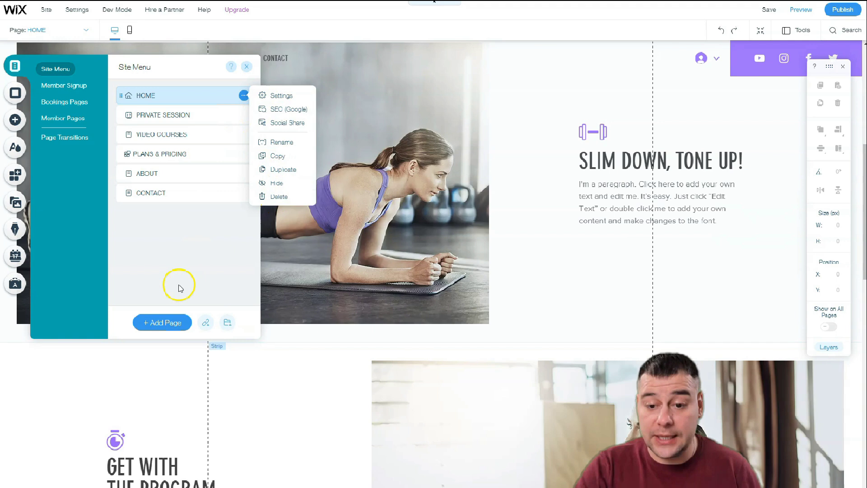
{"action": "left_click", "coordinate": [284, 95]}
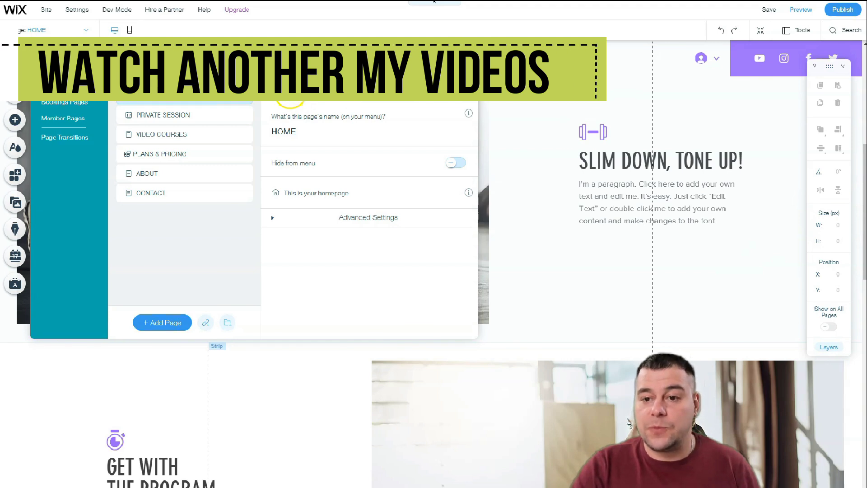
{"action": "left_click", "coordinate": [336, 97]}
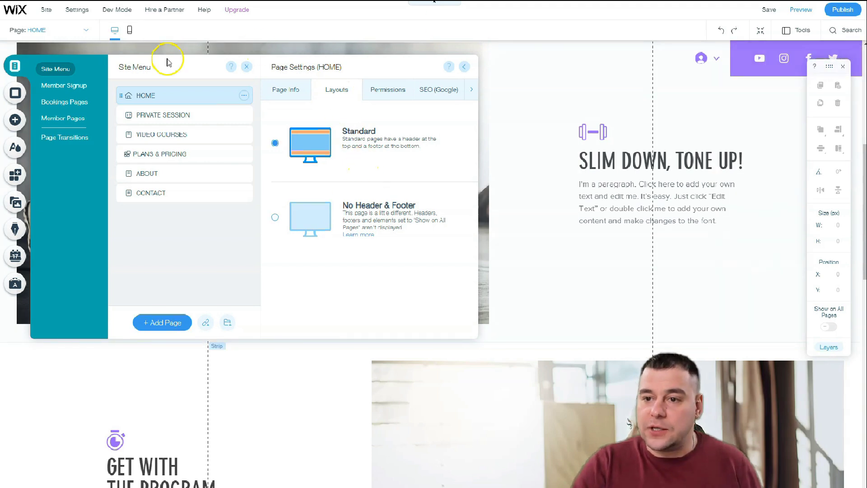
{"action": "left_click", "coordinate": [383, 91]}
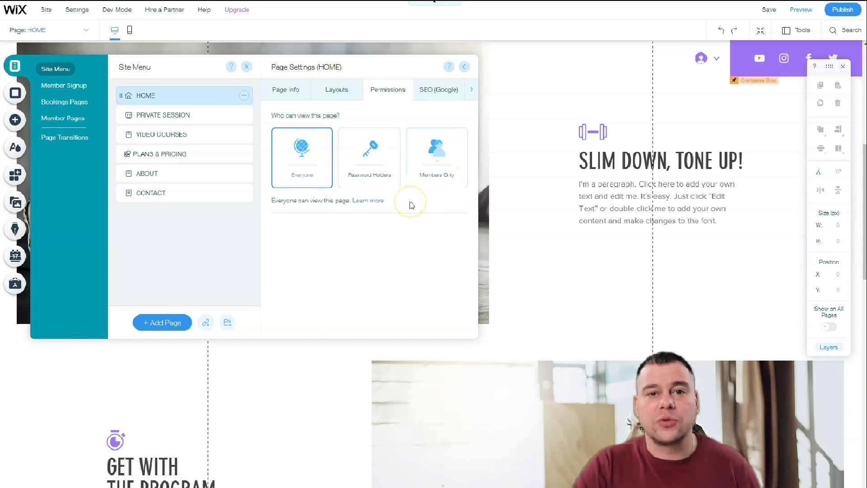
Step: Examine the Home page's Google SEO settings, including the URL slug, page title, description and search results visibility
{"action": "left_click", "coordinate": [435, 91]}
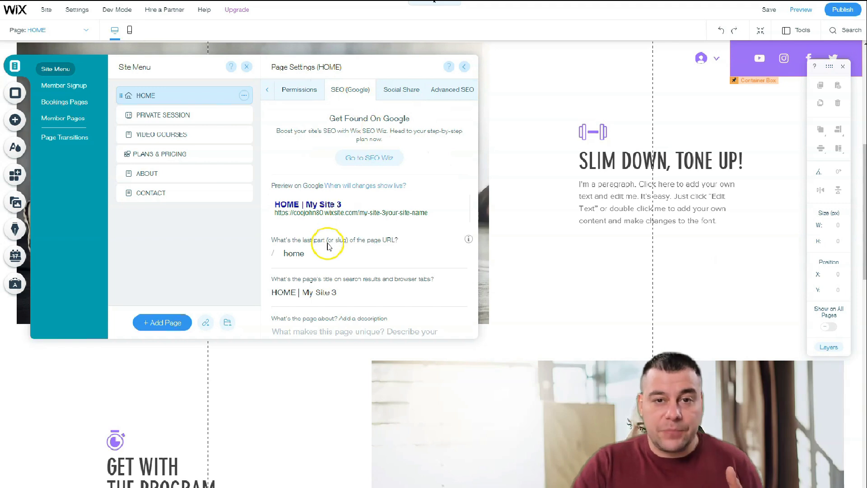
{"action": "scroll", "coordinate": [334, 253], "scroll_direction": "down", "scroll_amount": 2}
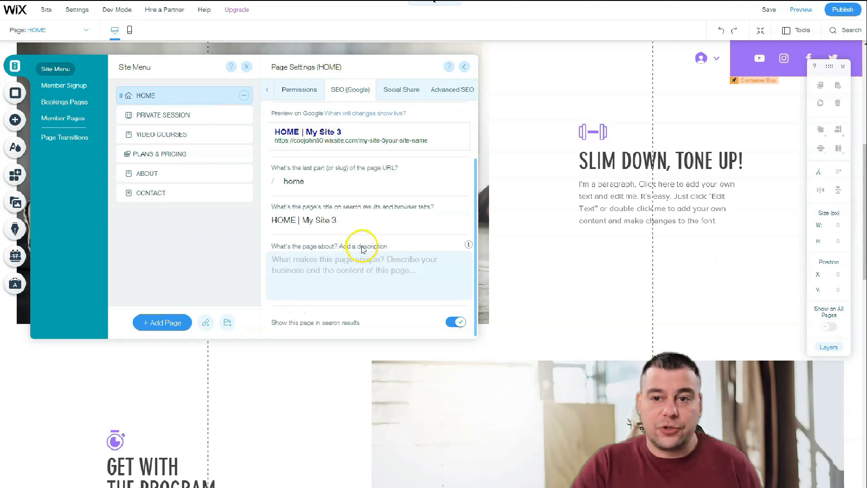
{"action": "scroll", "coordinate": [362, 250], "scroll_direction": "up", "scroll_amount": 2}
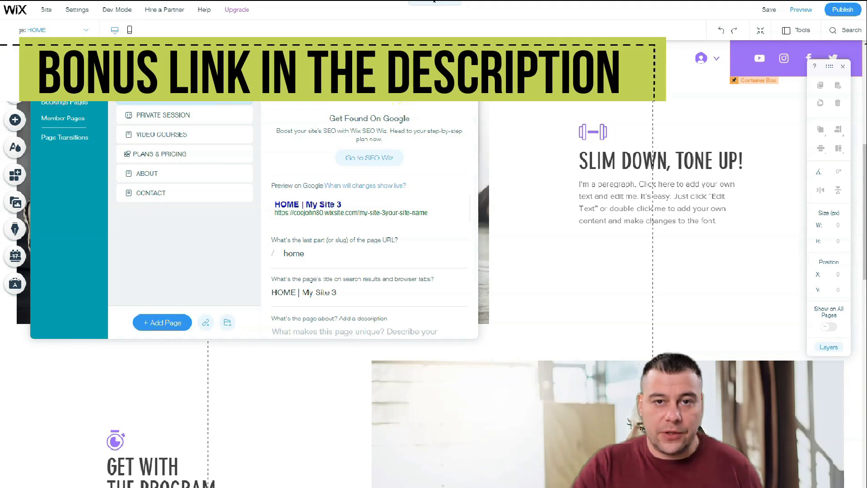
Step: Review the Home page's Social Share settings, including the preview image upload, and return to the site menu's page list
{"action": "left_click", "coordinate": [407, 99]}
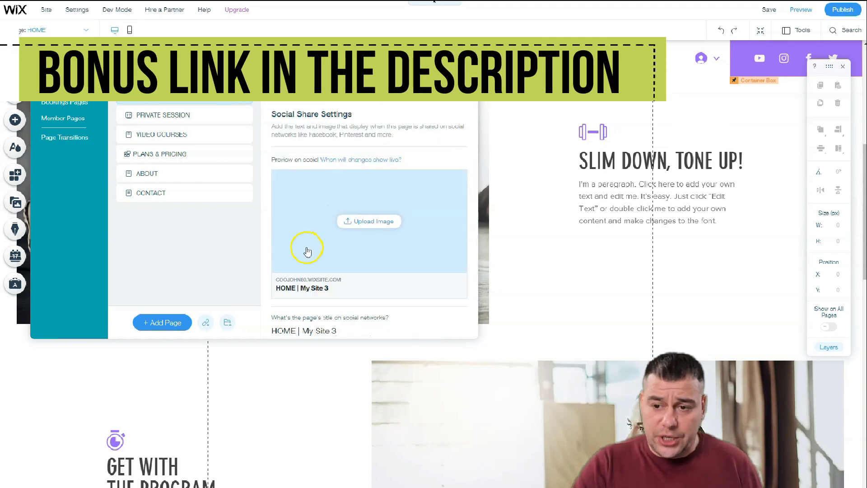
{"action": "left_click", "coordinate": [369, 217]}
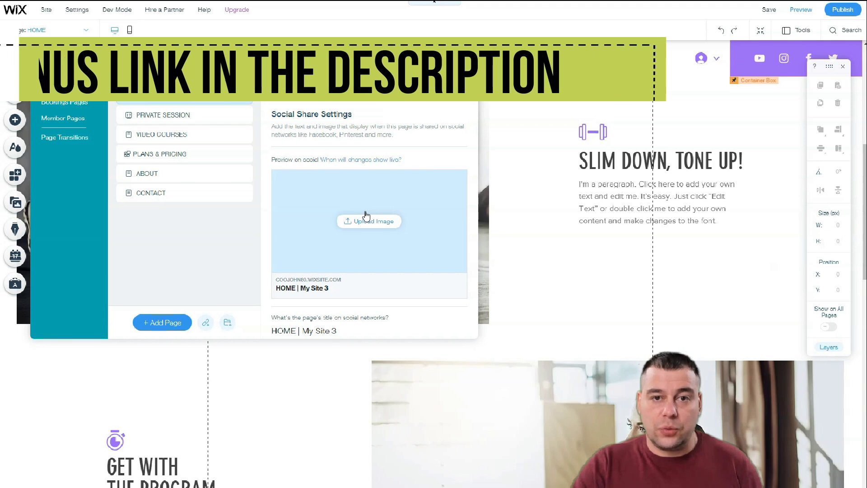
{"action": "left_click", "coordinate": [365, 219]}
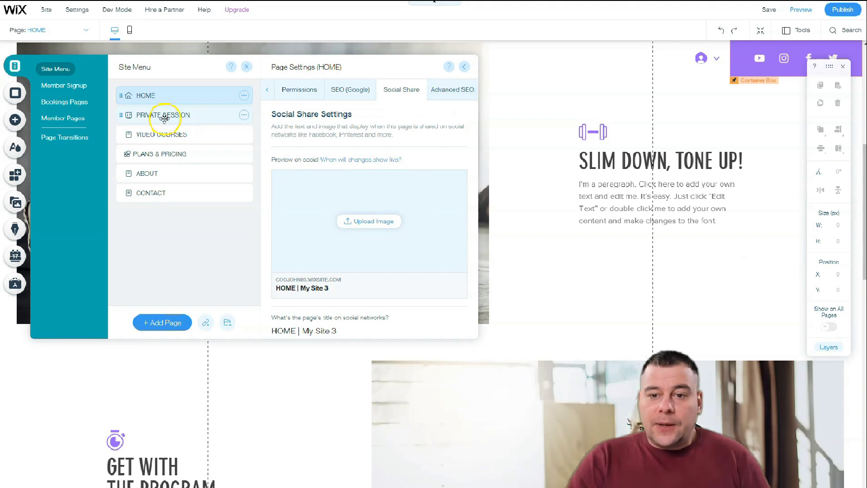
{"action": "left_click", "coordinate": [52, 70]}
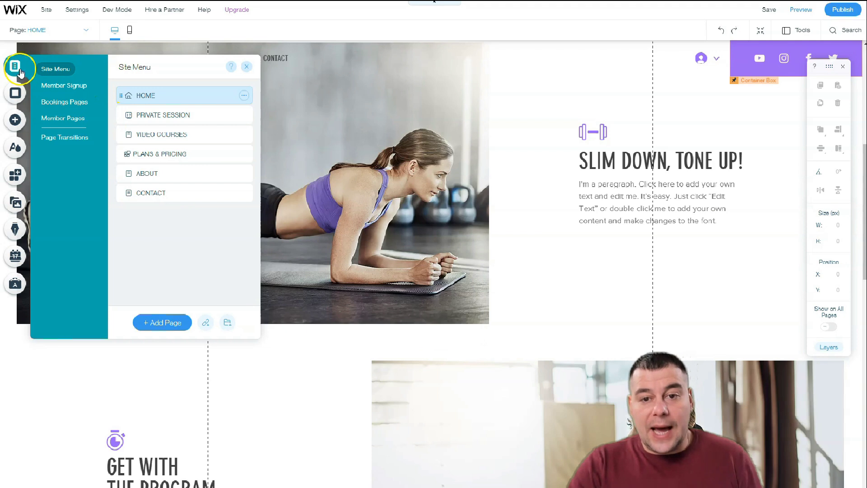
Step: Browse the preset page backgrounds and set the Home page's background to the gray site color #9E9E9E
{"action": "left_click", "coordinate": [16, 93]}
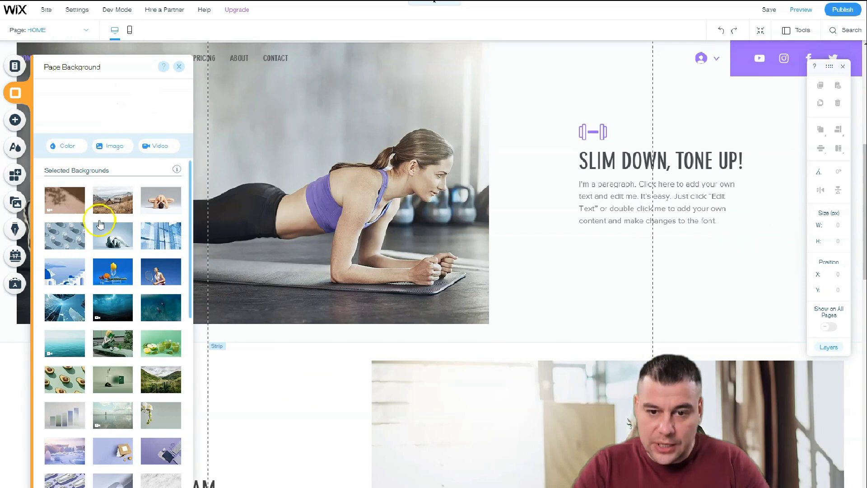
{"action": "mouse_move", "coordinate": [113, 208]}
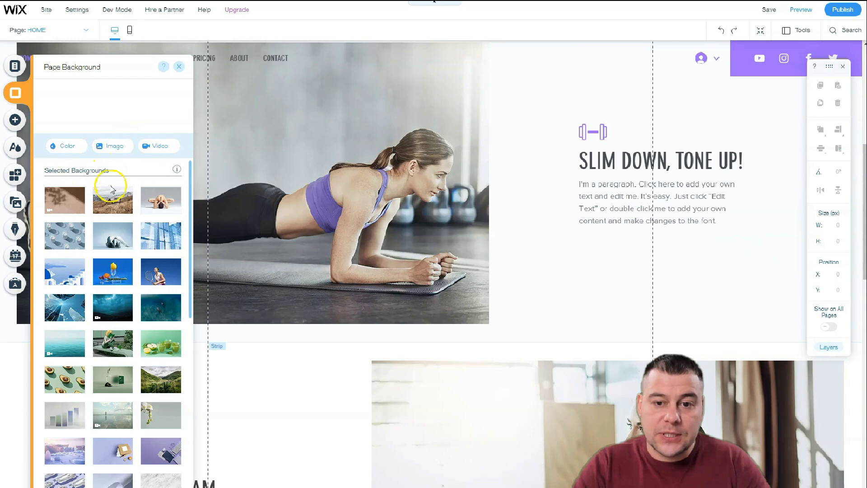
{"action": "scroll", "coordinate": [112, 190], "scroll_direction": "down", "scroll_amount": 6}
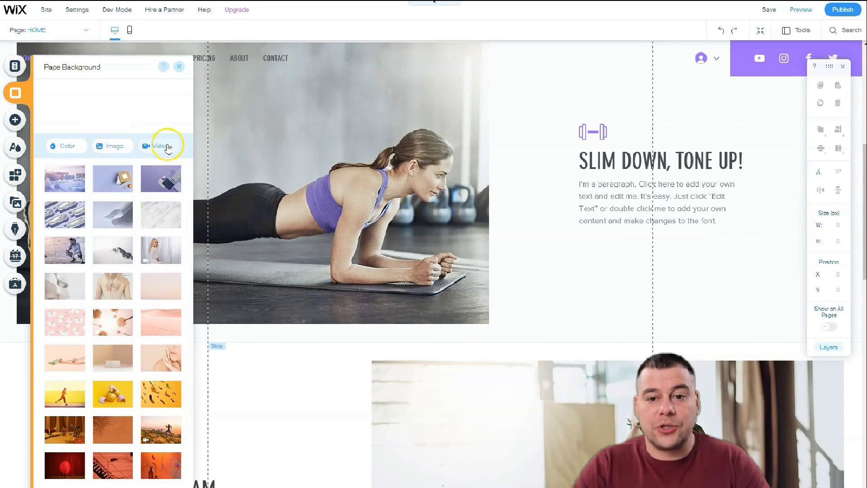
{"action": "left_click", "coordinate": [55, 145]}
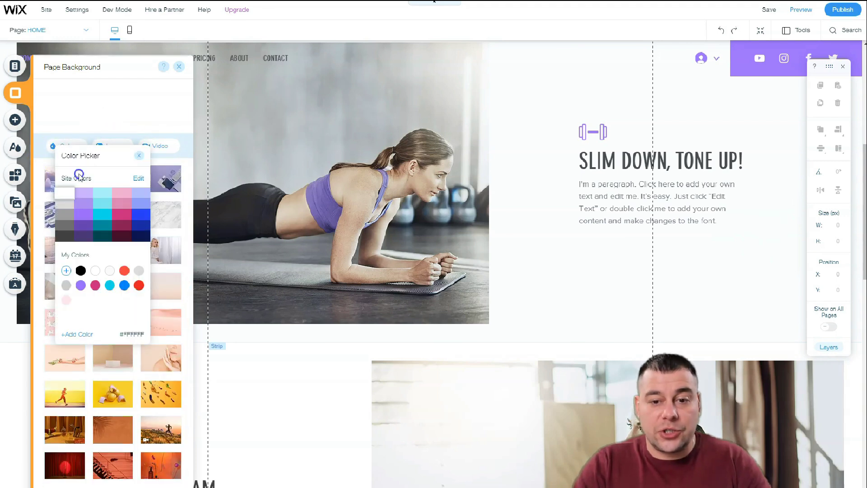
{"action": "left_click", "coordinate": [65, 215]}
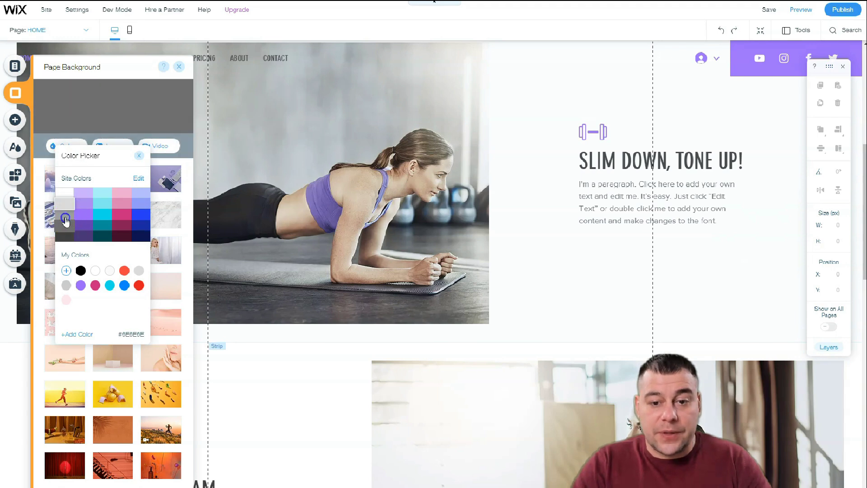
{"action": "left_click", "coordinate": [358, 160]}
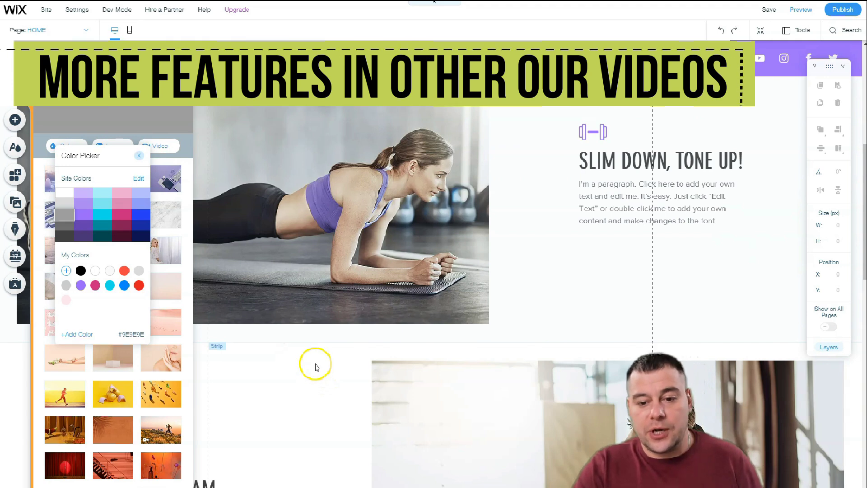
{"action": "left_click", "coordinate": [139, 156]}
Step: Look through the remaining preset backgrounds and set the Home page's background to the bright blue site color
{"action": "scroll", "coordinate": [149, 274], "scroll_direction": "down", "scroll_amount": 4}
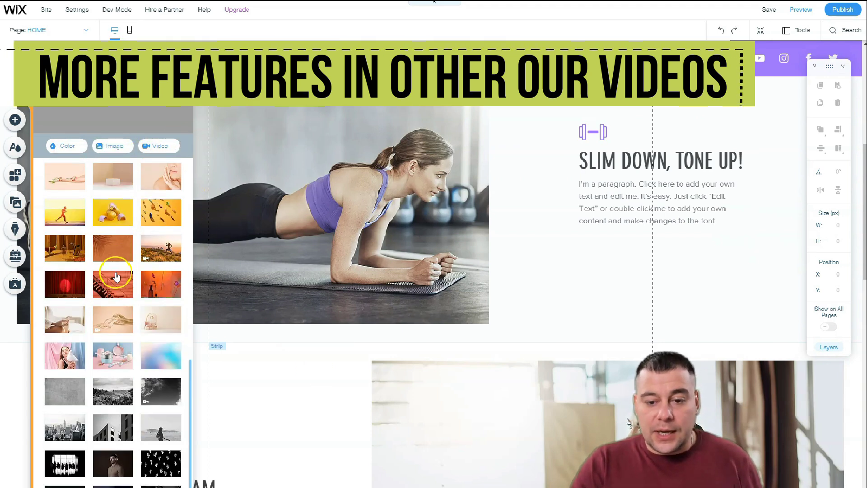
{"action": "scroll", "coordinate": [115, 315], "scroll_direction": "up", "scroll_amount": 5}
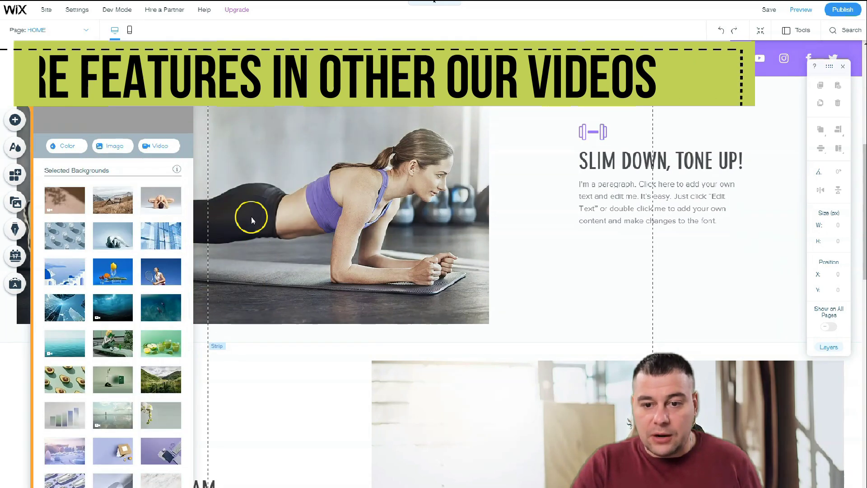
{"action": "scroll", "coordinate": [247, 213], "scroll_direction": "up", "scroll_amount": 4}
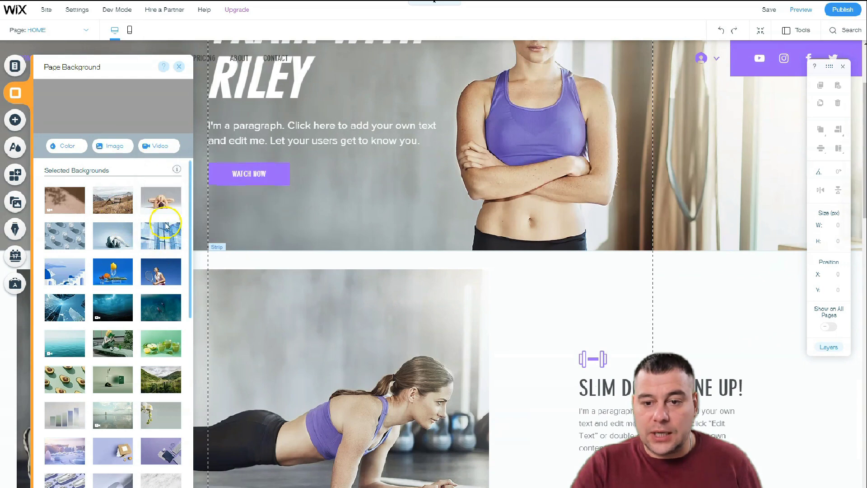
{"action": "left_click", "coordinate": [59, 152]}
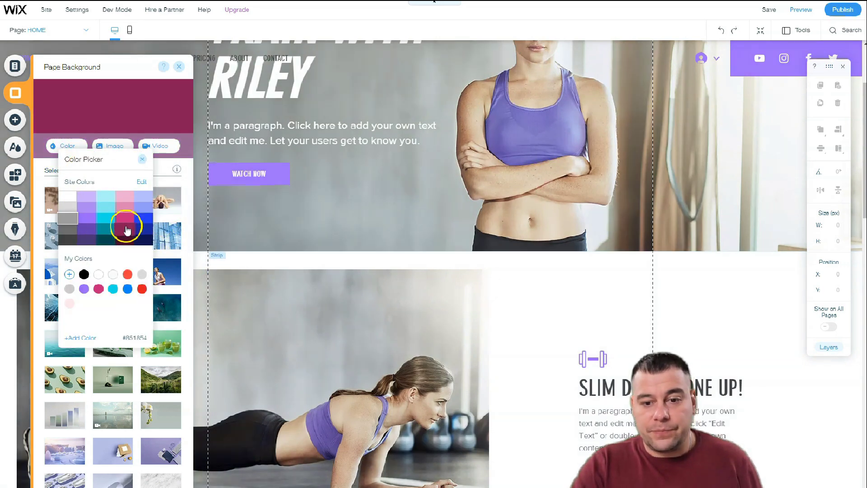
{"action": "left_click", "coordinate": [148, 219]}
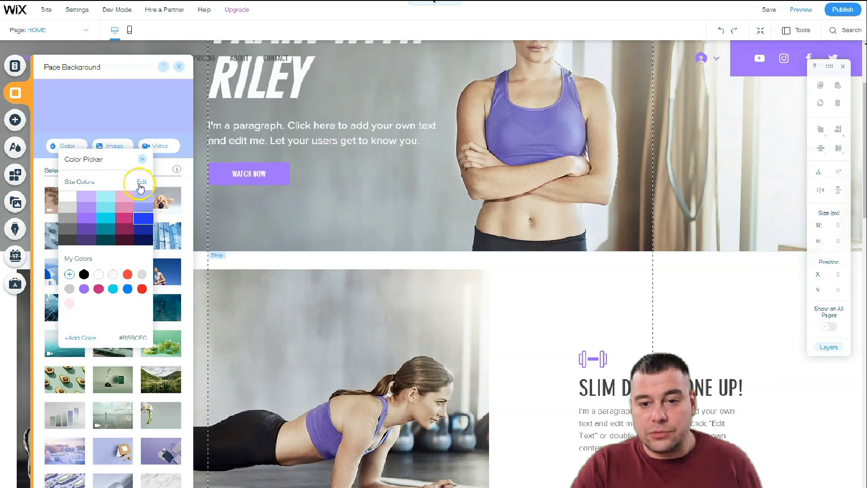
{"action": "left_click", "coordinate": [143, 159]}
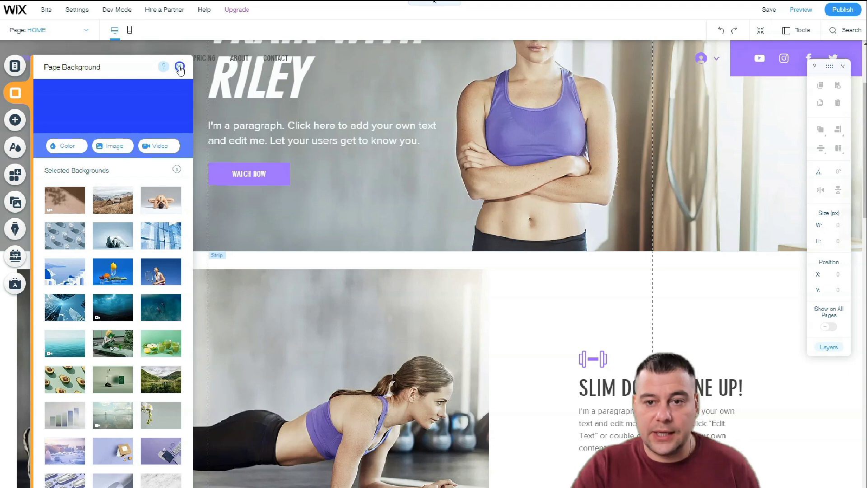
{"action": "left_click", "coordinate": [179, 67]}
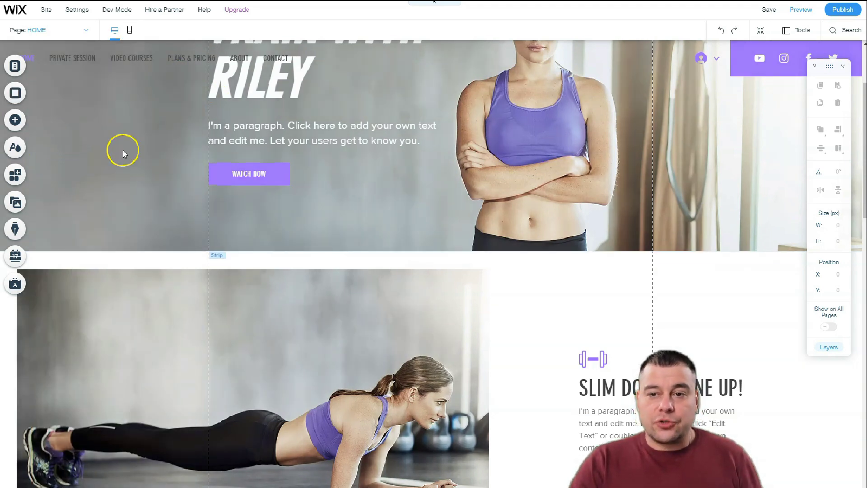
Step: Select the site header and browse its available header designs without applying one
{"action": "scroll", "coordinate": [167, 145], "scroll_direction": "up", "scroll_amount": 3}
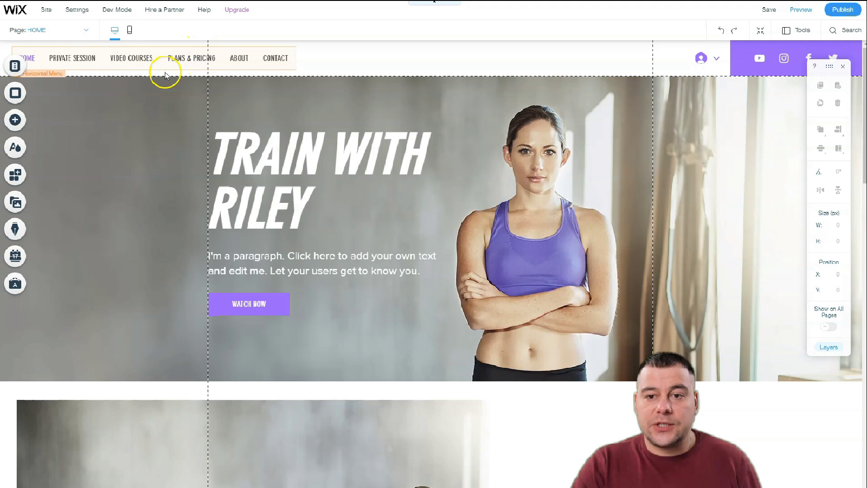
{"action": "left_click", "coordinate": [355, 67]}
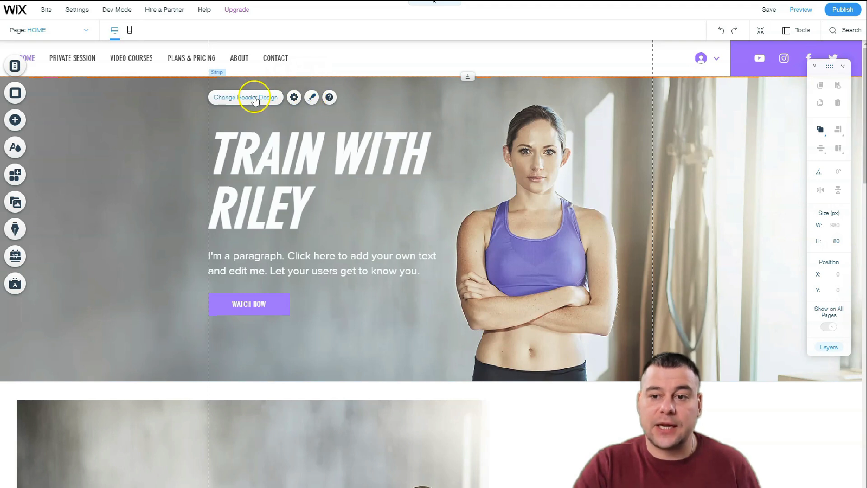
{"action": "left_click", "coordinate": [270, 97]}
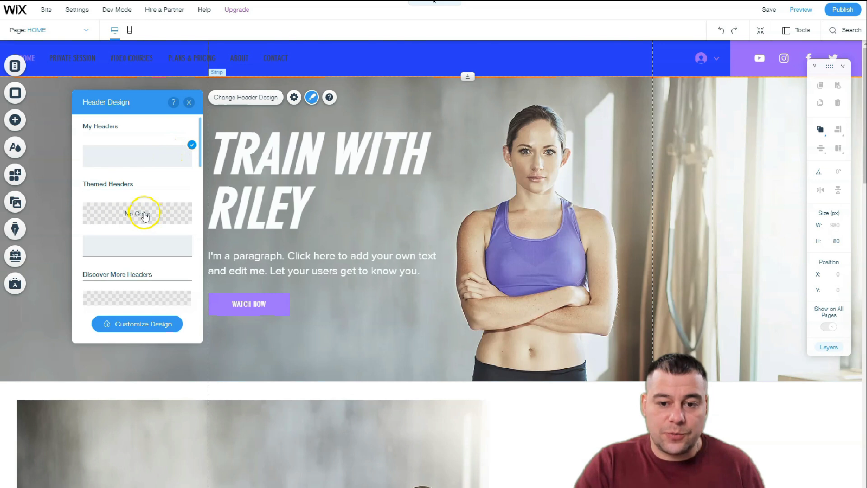
{"action": "scroll", "coordinate": [134, 251], "scroll_direction": "down", "scroll_amount": 2}
{"action": "scroll", "coordinate": [135, 250], "scroll_direction": "down", "scroll_amount": 3}
{"action": "scroll", "coordinate": [134, 250], "scroll_direction": "up", "scroll_amount": 3}
{"action": "scroll", "coordinate": [141, 215], "scroll_direction": "up", "scroll_amount": 5}
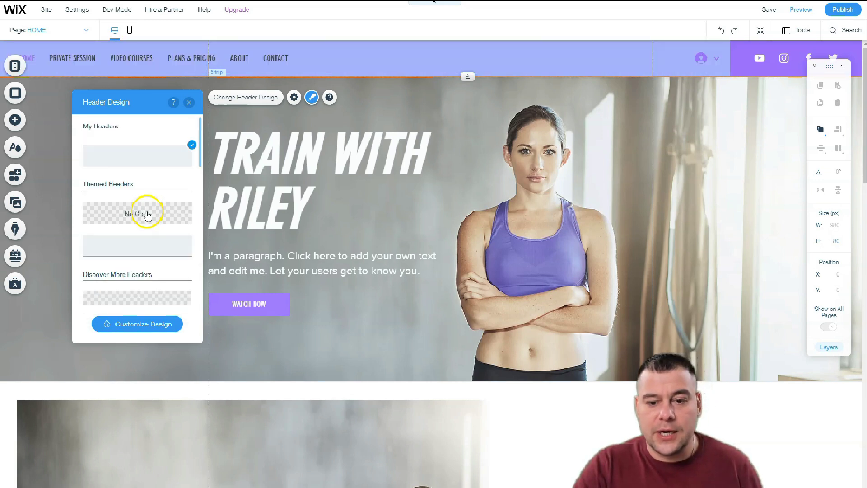
{"action": "left_click", "coordinate": [189, 103]}
Step: Review the header's scroll behavior options and select the Train with Riley strip
{"action": "left_click", "coordinate": [292, 98]}
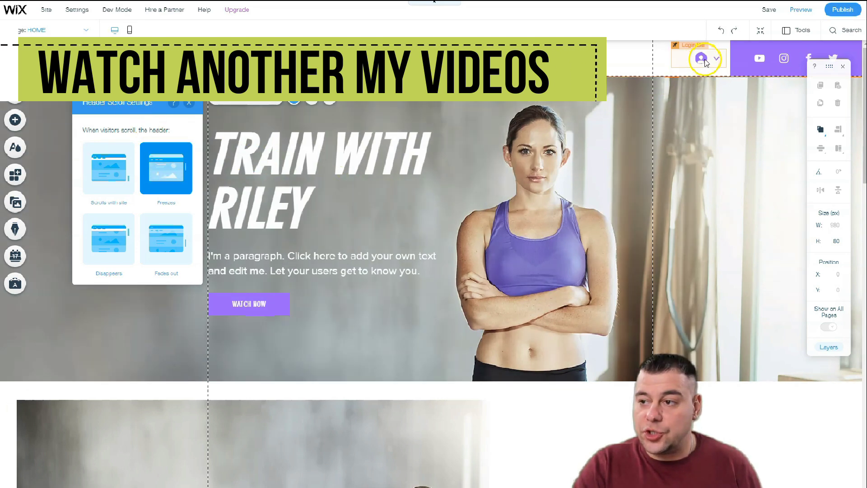
{"action": "left_click", "coordinate": [533, 189]}
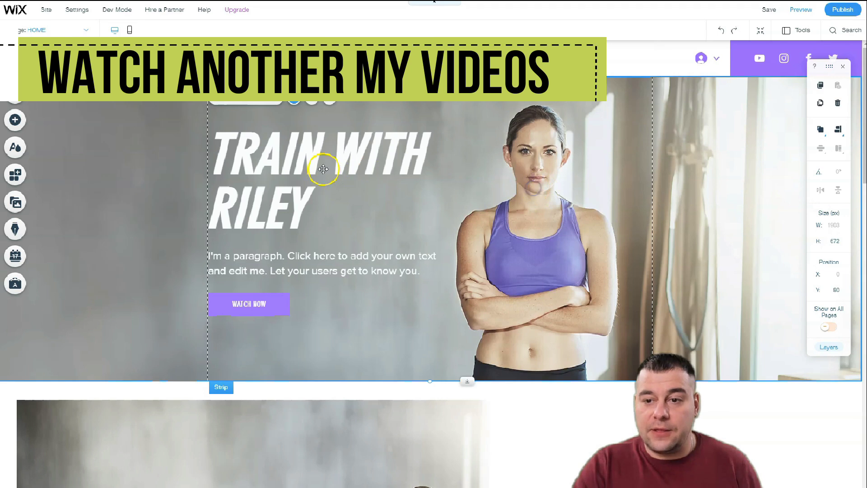
{"action": "left_click", "coordinate": [101, 141]}
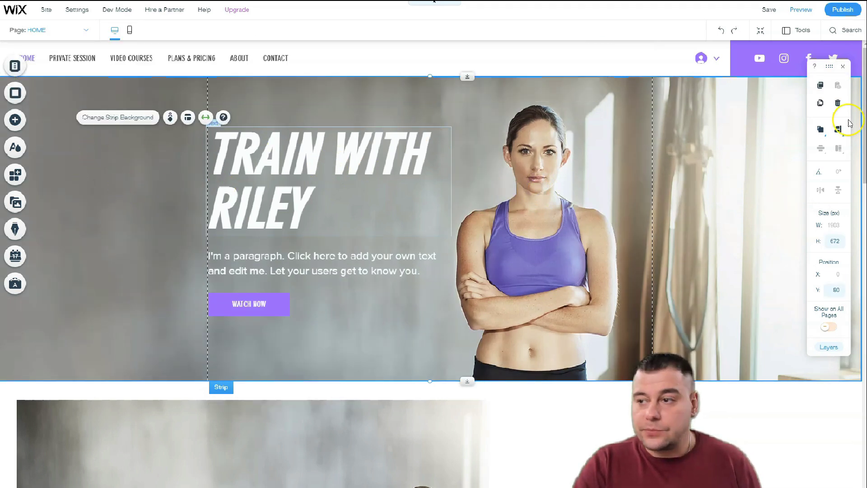
Step: Enter Zoom Out mode and look over the Home page's sections down to Offered Plans
{"action": "left_click", "coordinate": [761, 29]}
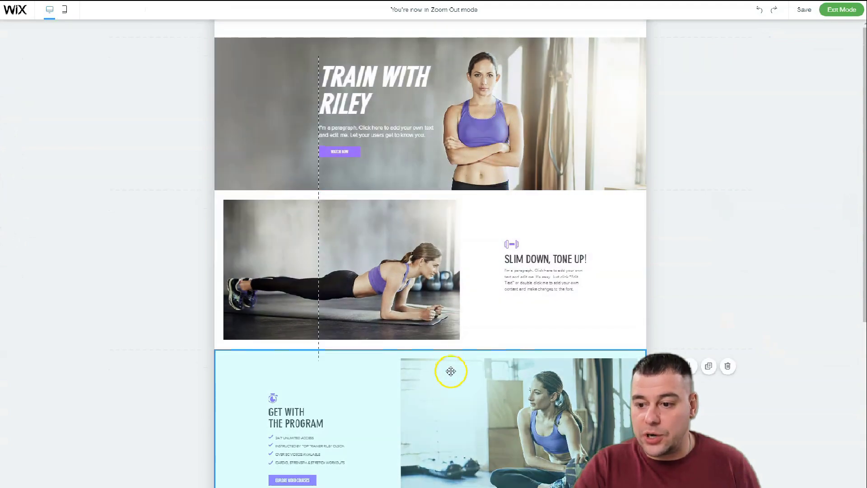
{"action": "scroll", "coordinate": [449, 368], "scroll_direction": "down", "scroll_amount": 5}
{"action": "scroll", "coordinate": [452, 373], "scroll_direction": "down", "scroll_amount": 1}
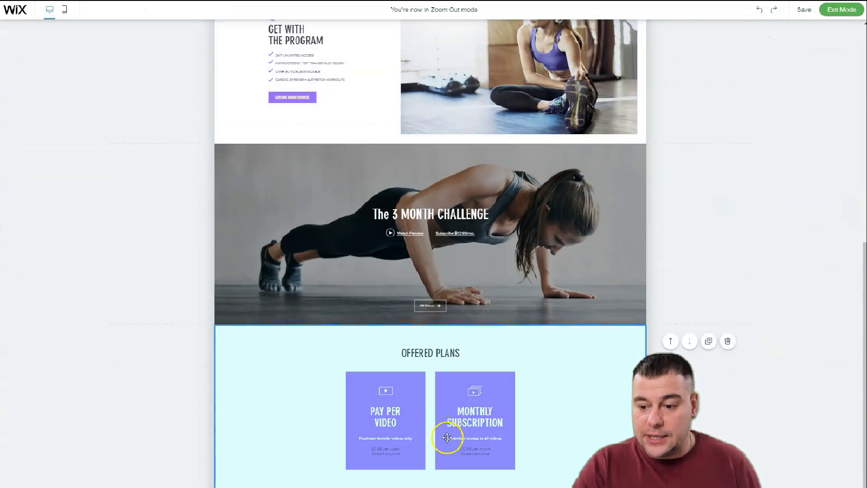
{"action": "scroll", "coordinate": [425, 257], "scroll_direction": "up", "scroll_amount": 2}
{"action": "scroll", "coordinate": [424, 243], "scroll_direction": "up", "scroll_amount": 4}
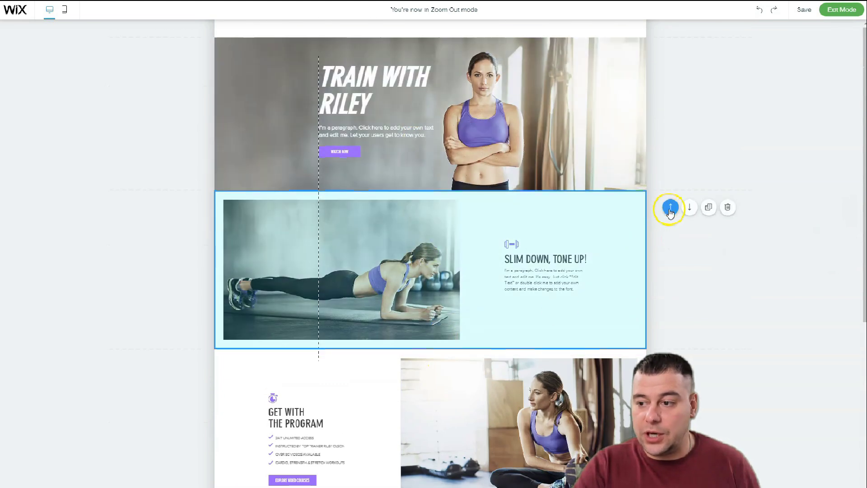
Step: Move the Get With the Program section above Train with Riley and delete the duplicate Train with Riley section
{"action": "left_click", "coordinate": [690, 208]}
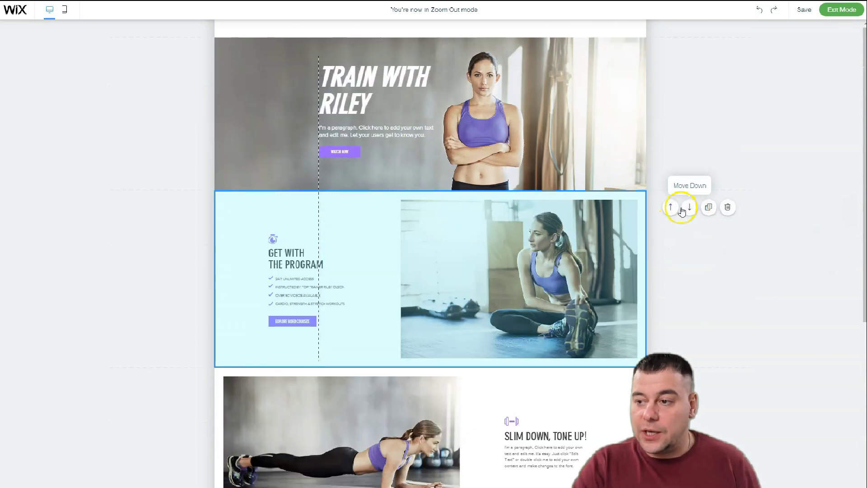
{"action": "left_click", "coordinate": [670, 206]}
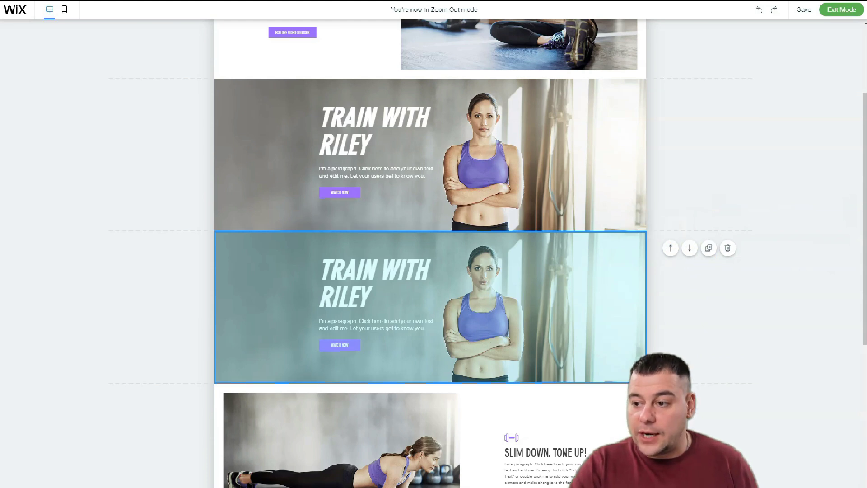
{"action": "left_click", "coordinate": [729, 249]}
{"action": "scroll", "coordinate": [513, 305], "scroll_direction": "up", "scroll_amount": 3}
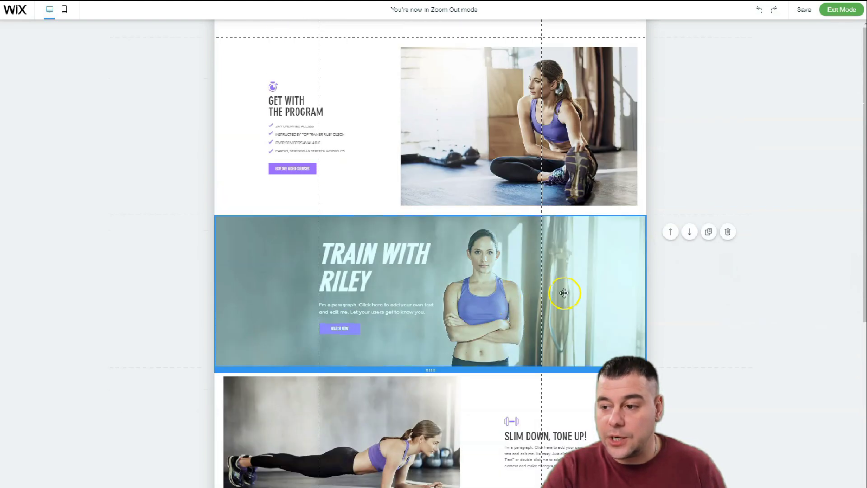
Step: Try the Train with Riley section below Slim Down, Tone Up! and restore the previous order
{"action": "left_click", "coordinate": [690, 232]}
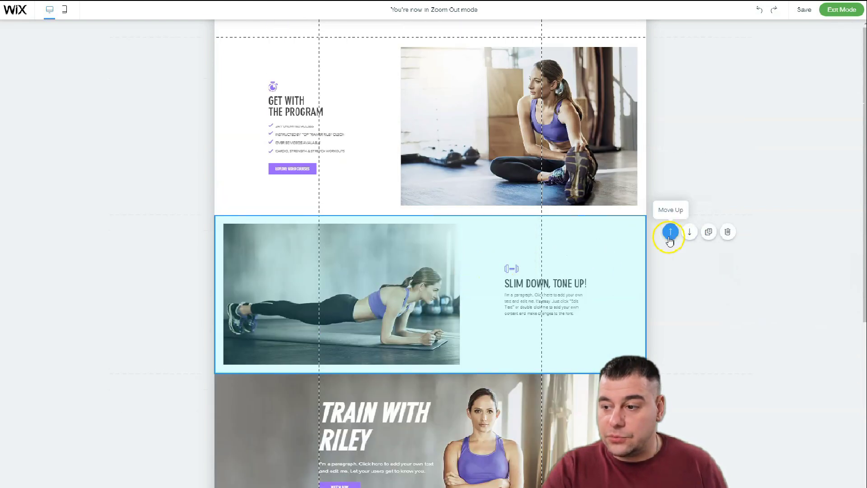
{"action": "left_click", "coordinate": [688, 234]}
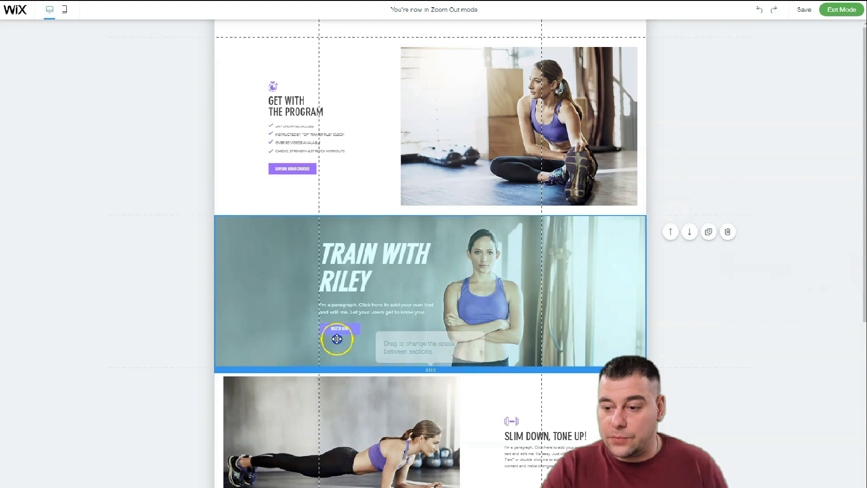
Step: Check the section order down to The 3 Month Challenge and exit Zoom Out mode
{"action": "scroll", "coordinate": [353, 311], "scroll_direction": "down", "scroll_amount": 8}
{"action": "scroll", "coordinate": [440, 321], "scroll_direction": "up", "scroll_amount": 4}
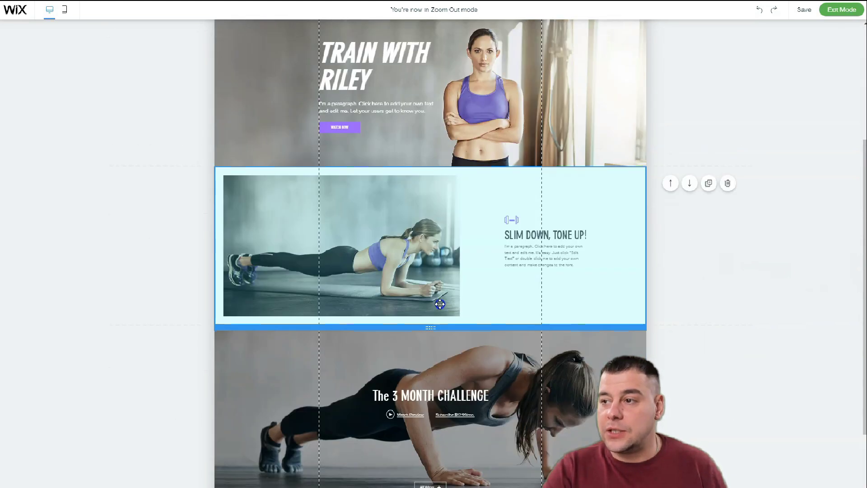
{"action": "scroll", "coordinate": [439, 303], "scroll_direction": "up", "scroll_amount": 5}
{"action": "left_click", "coordinate": [826, 10]}
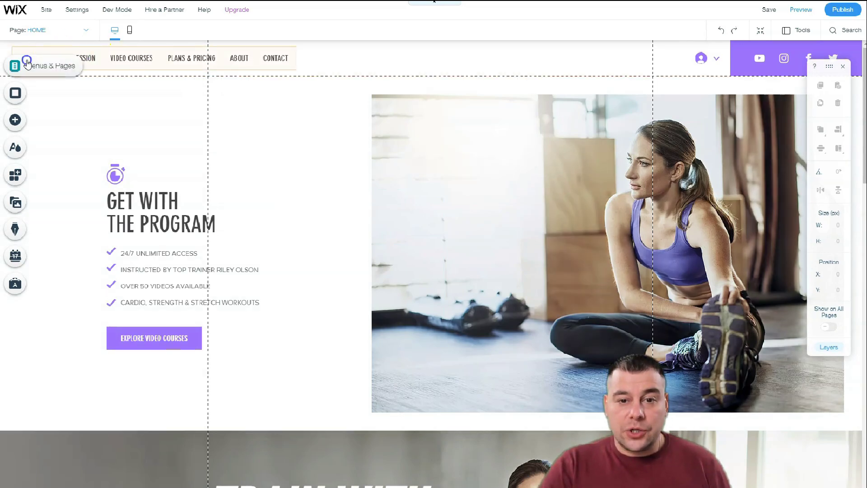
Step: Open the site menu's page list and return to the page canvas
{"action": "left_click", "coordinate": [27, 63]}
{"action": "left_click", "coordinate": [338, 298]}
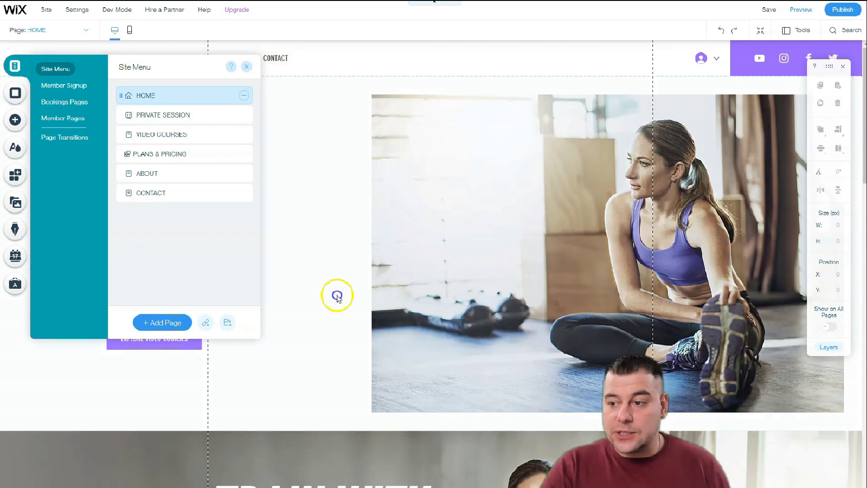
Step: Move the Train with Riley section above Get With the Program in Zoom Out mode and exit the mode
{"action": "scroll", "coordinate": [590, 164], "scroll_direction": "down", "scroll_amount": 1}
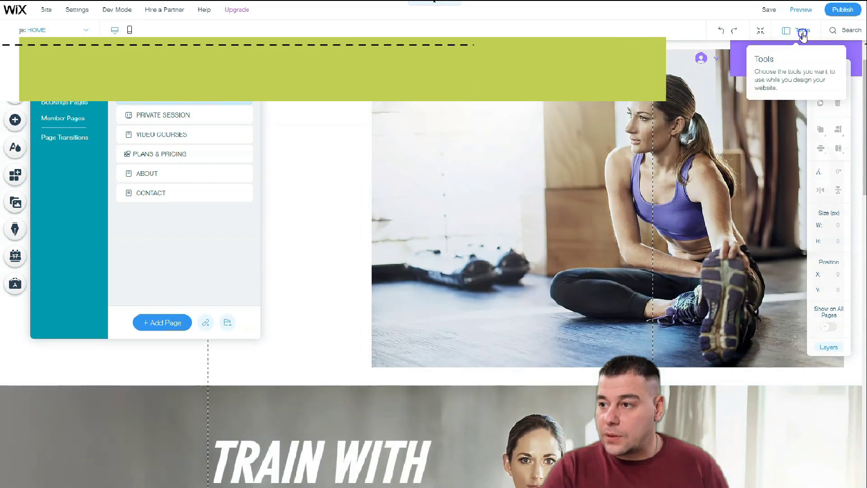
{"action": "left_click", "coordinate": [760, 33]}
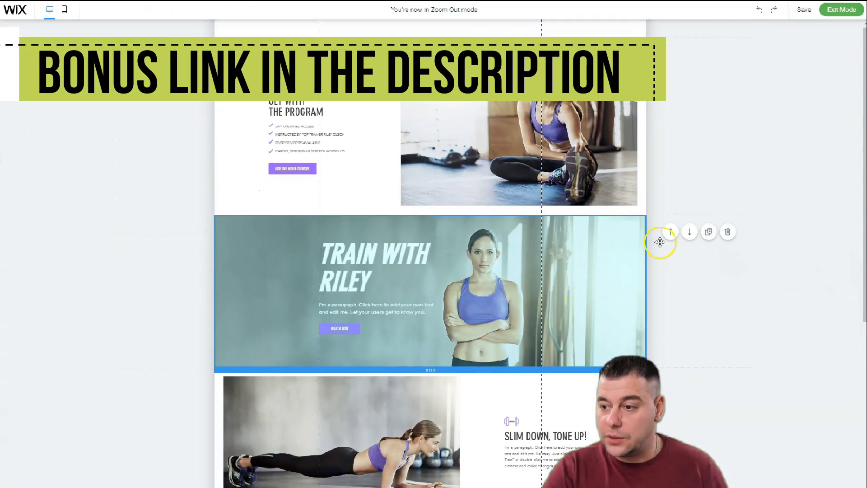
{"action": "left_click", "coordinate": [670, 232]}
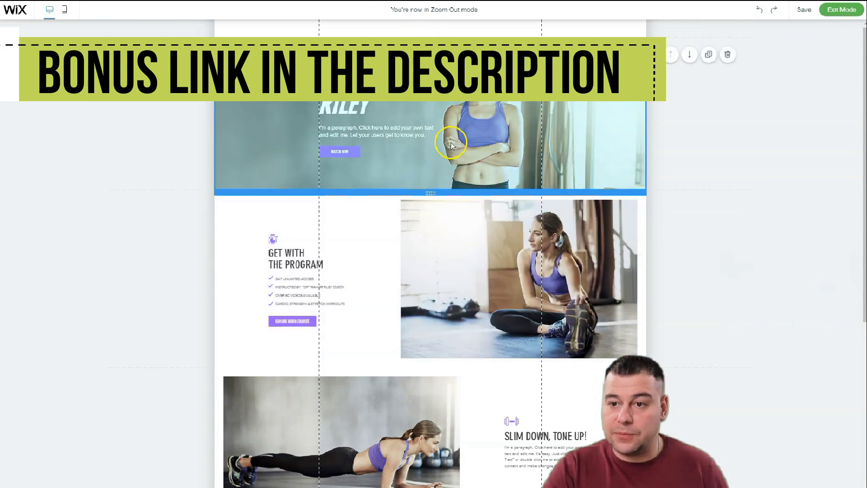
{"action": "left_click", "coordinate": [840, 10]}
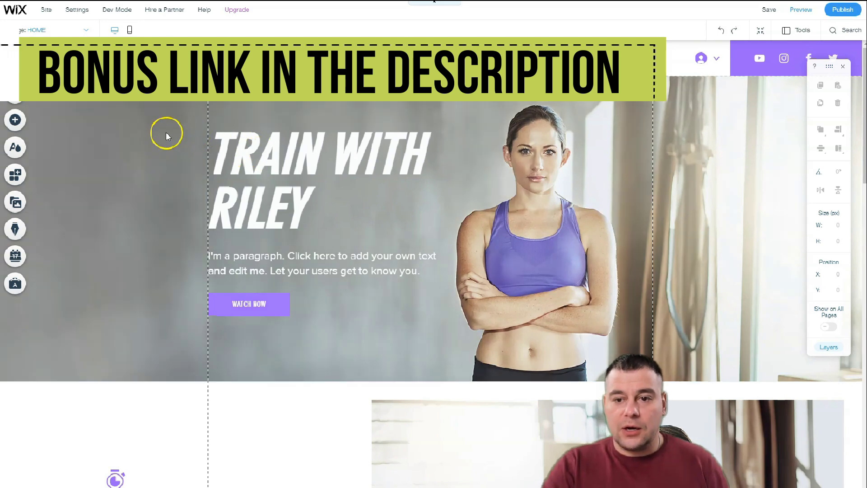
Step: Set the Train with Riley heading's font to DIN Next Light and its size to 54 px
{"action": "left_click", "coordinate": [133, 142]}
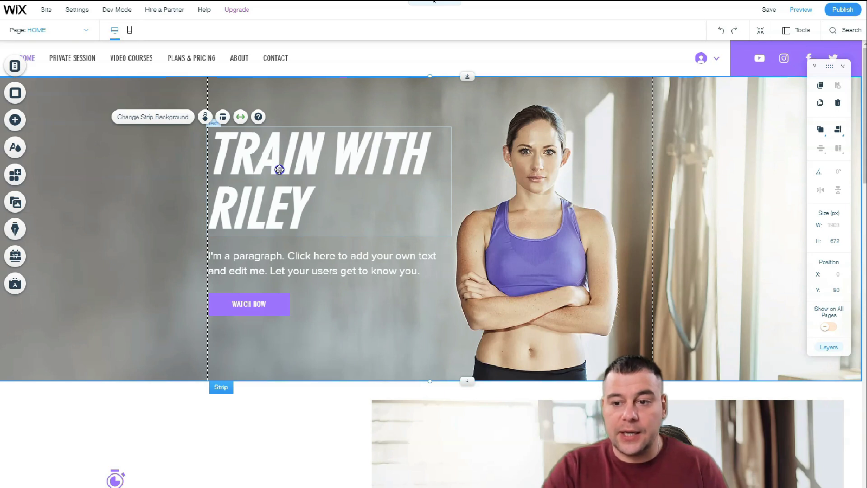
{"action": "double_click", "coordinate": [289, 185]}
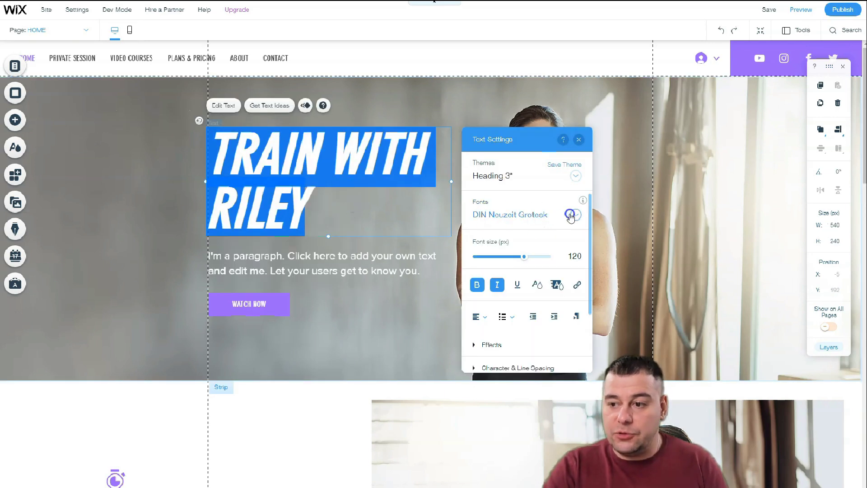
{"action": "left_click", "coordinate": [571, 216]}
{"action": "left_click", "coordinate": [518, 250]}
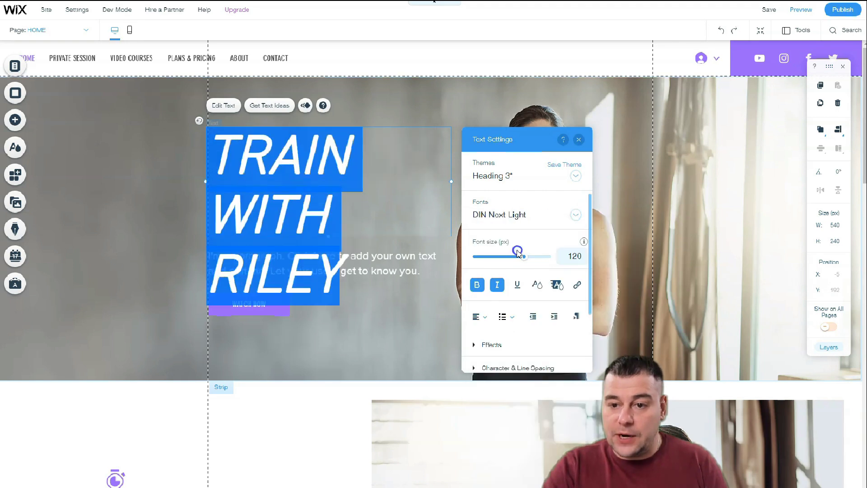
{"action": "left_click_drag", "start_coordinate": [522, 255], "coordinate": [497, 253]}
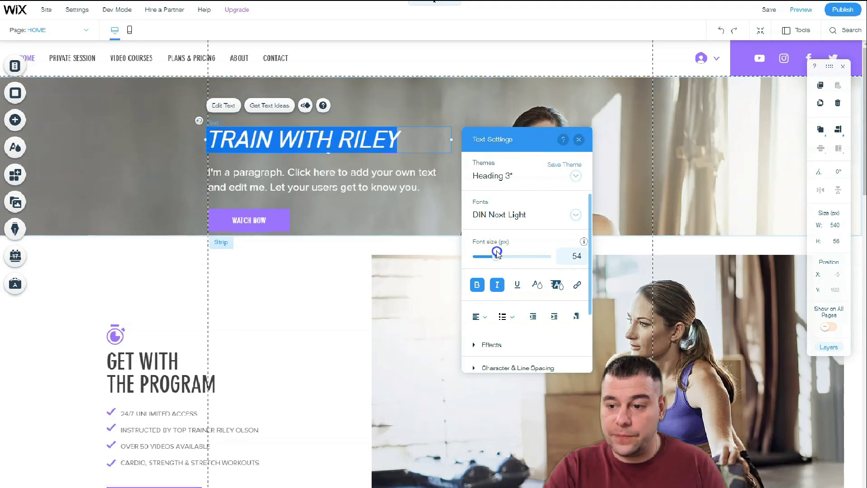
Step: Apply the Heading 1 theme to the Train with Riley heading and finish editing the text
{"action": "left_click", "coordinate": [508, 176]}
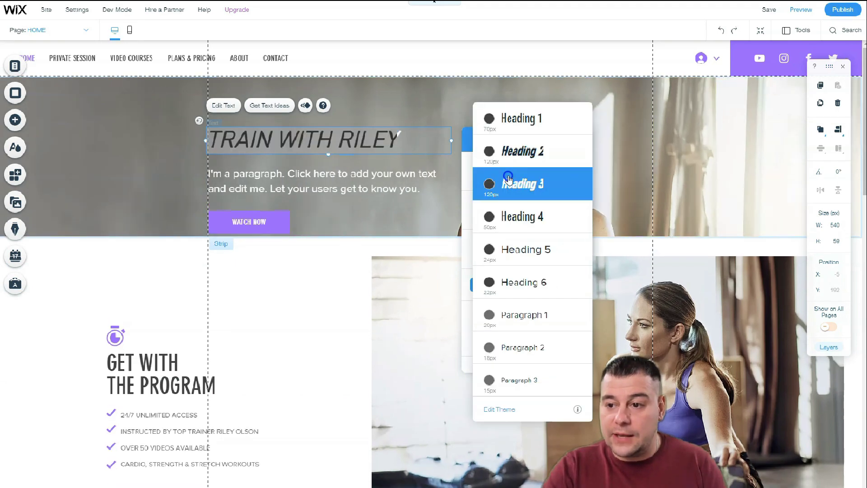
{"action": "left_click", "coordinate": [519, 128]}
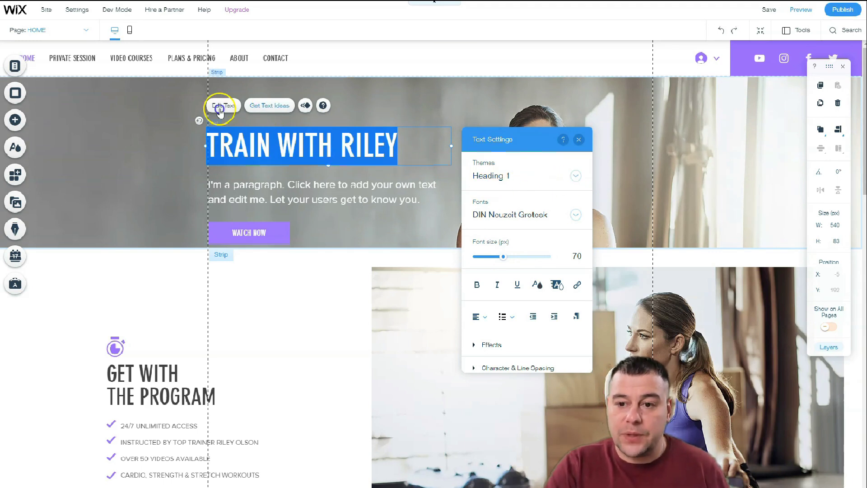
{"action": "left_click", "coordinate": [155, 175]}
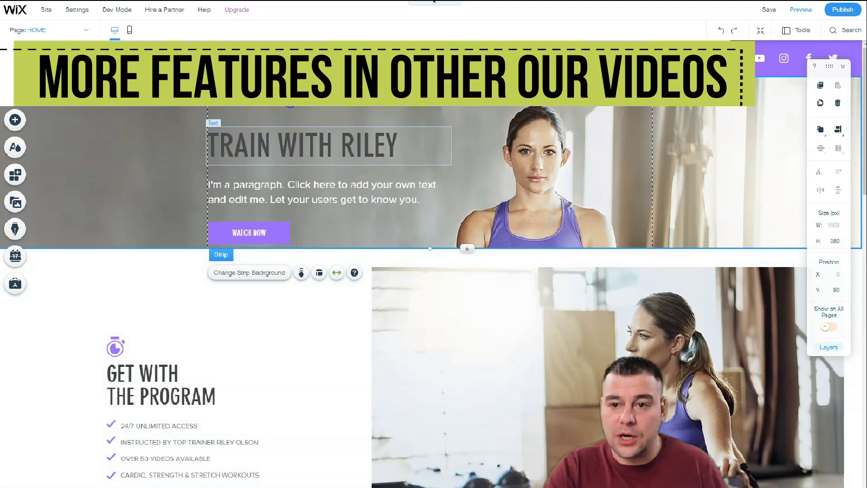
Step: Set the Train with Riley strip background's image opacity to 46% and the color behind the image to purple
{"action": "double_click", "coordinate": [484, 124]}
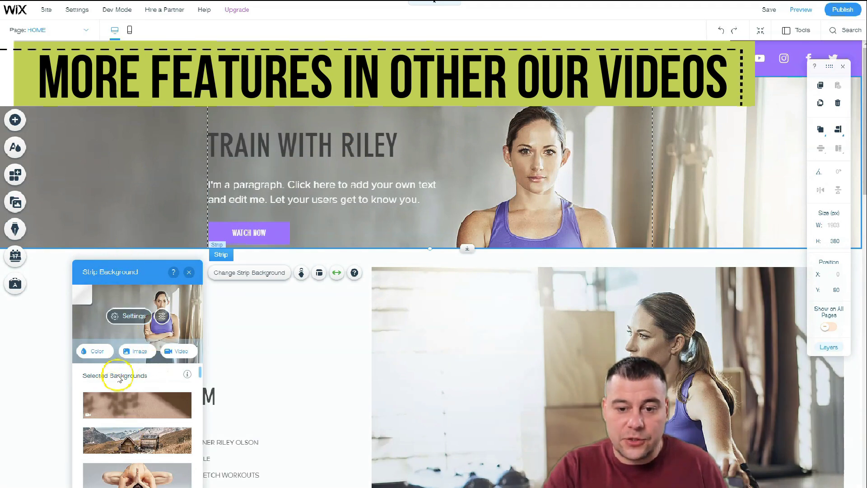
{"action": "left_click", "coordinate": [126, 315]}
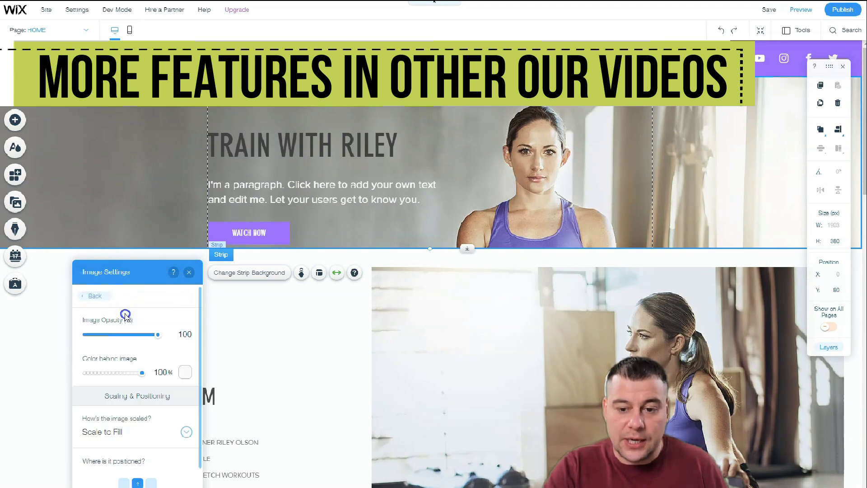
{"action": "mouse_move", "coordinate": [158, 335]}
{"action": "left_mouse_down"}
{"action": "mouse_move", "coordinate": [101, 334]}
{"action": "mouse_move", "coordinate": [159, 336]}
{"action": "left_mouse_up"}
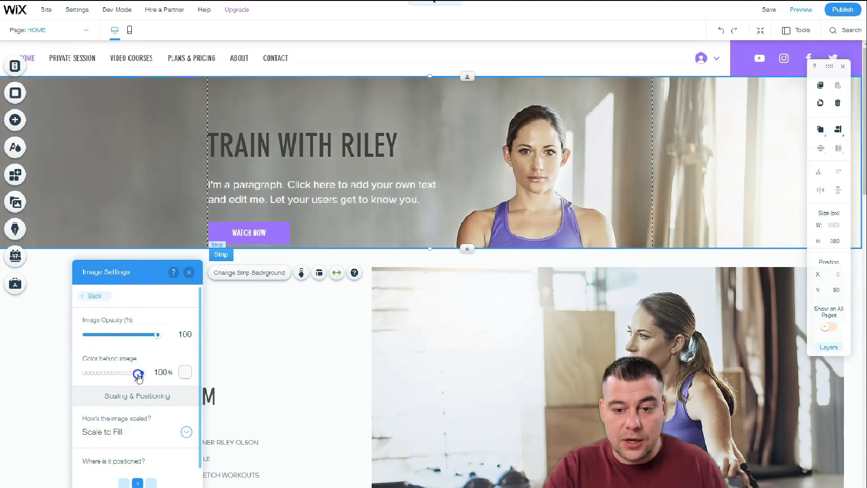
{"action": "left_click_drag", "start_coordinate": [158, 334], "coordinate": [119, 334]}
{"action": "left_click", "coordinate": [185, 372]}
{"action": "left_click", "coordinate": [217, 413]}
{"action": "left_click", "coordinate": [218, 415]}
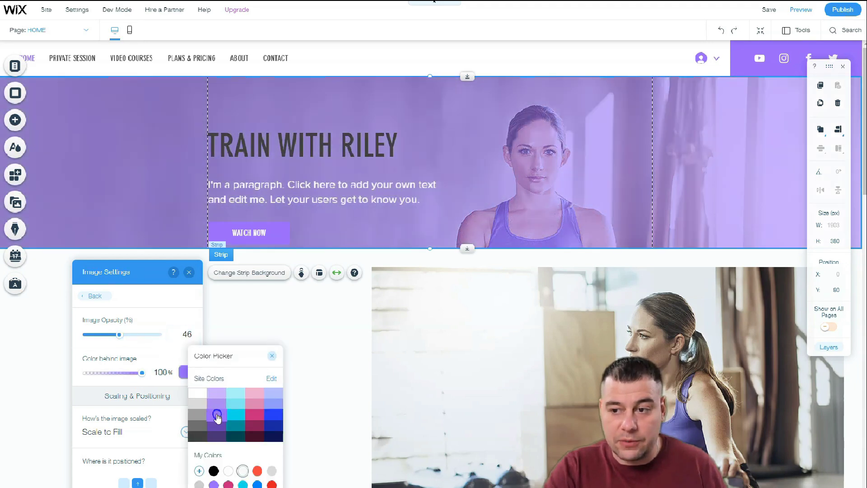
Step: Adjust the opacity of the color behind the strip image, ending at 100%, and set the image opacity to 100%
{"action": "left_click", "coordinate": [125, 371]}
{"action": "left_click", "coordinate": [125, 372]}
{"action": "left_click_drag", "start_coordinate": [112, 371], "coordinate": [152, 375]}
{"action": "left_click_drag", "start_coordinate": [120, 337], "coordinate": [161, 335]}
Step: Try lower and centered positions for the strip image, restore the top-center position with Scale to Fill, and close the image settings
{"action": "scroll", "coordinate": [145, 412], "scroll_direction": "down", "scroll_amount": 2}
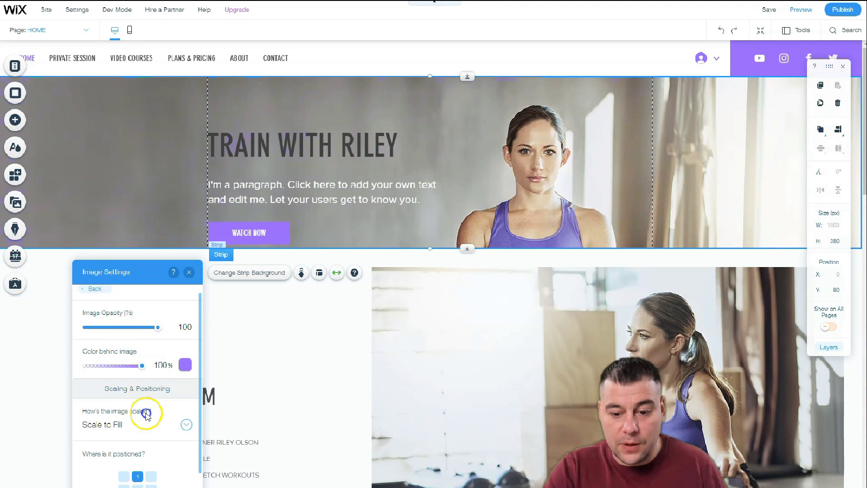
{"action": "left_click", "coordinate": [137, 430]}
{"action": "left_click", "coordinate": [139, 419]}
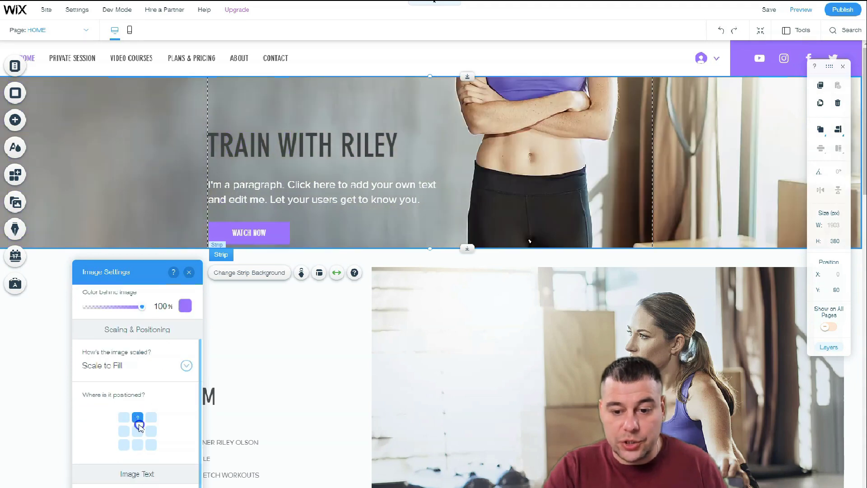
{"action": "left_click", "coordinate": [138, 432]}
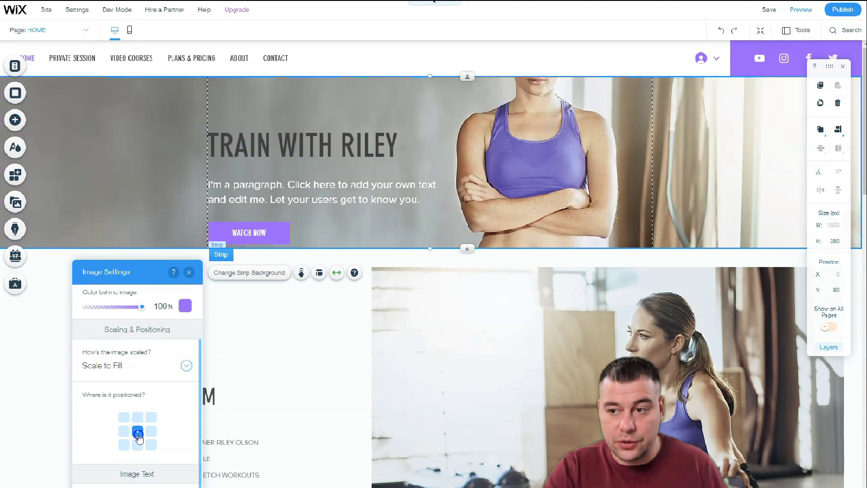
{"action": "left_click", "coordinate": [139, 418]}
{"action": "left_click", "coordinate": [180, 369]}
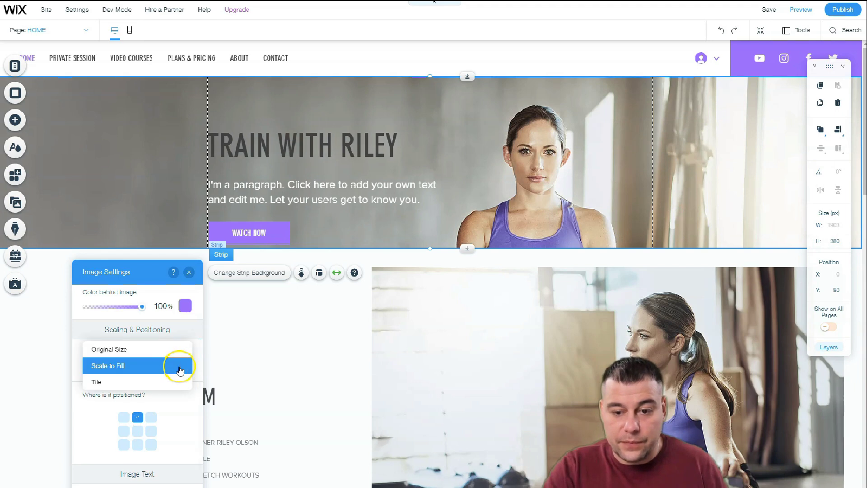
{"action": "left_click", "coordinate": [110, 366]}
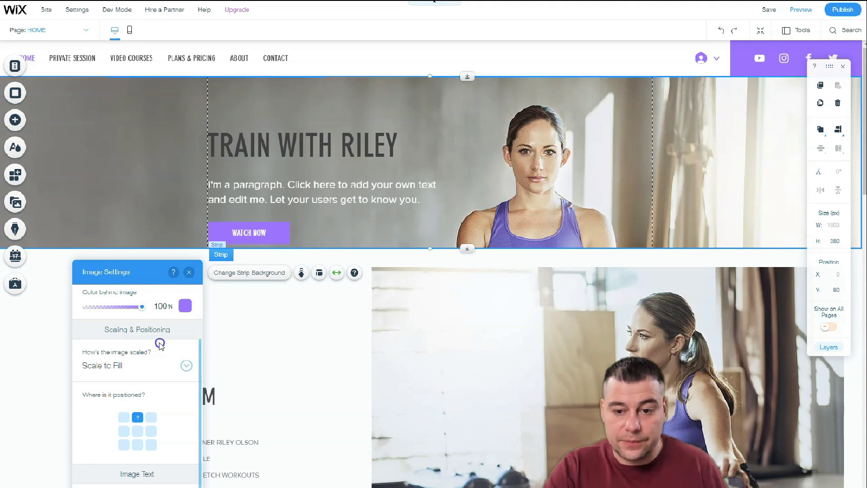
{"action": "left_click", "coordinate": [189, 272]}
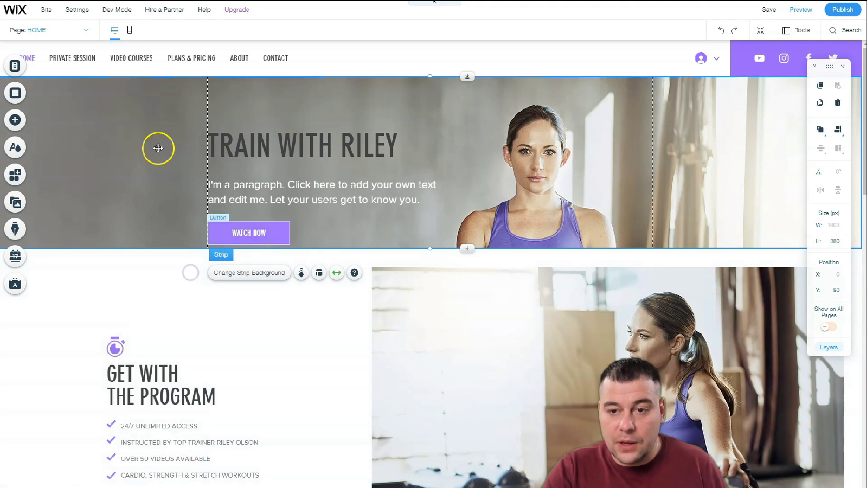
Step: Open the Train with Riley strip's background options and browse the selected backgrounds
{"action": "double_click", "coordinate": [134, 181]}
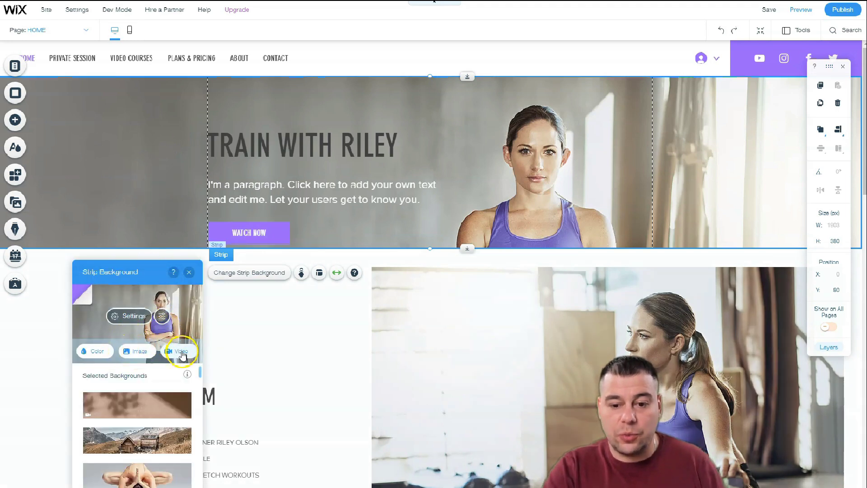
{"action": "scroll", "coordinate": [136, 452], "scroll_direction": "down", "scroll_amount": 5}
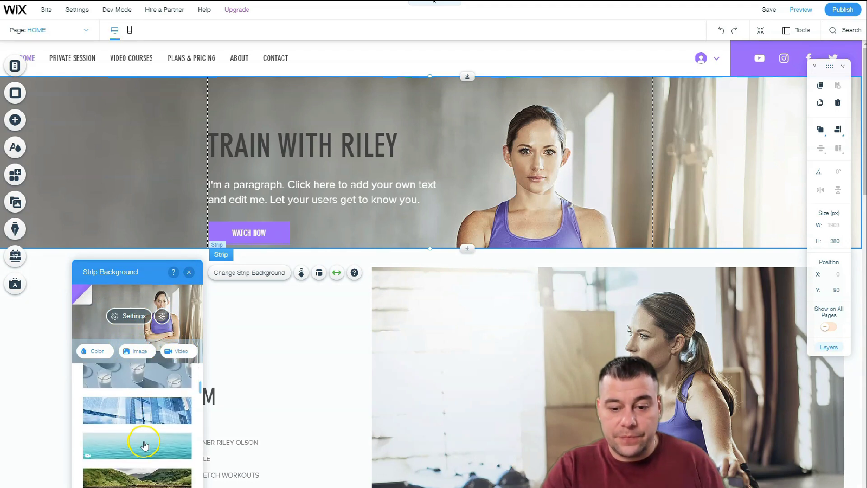
{"action": "scroll", "coordinate": [141, 445], "scroll_direction": "down", "scroll_amount": 5}
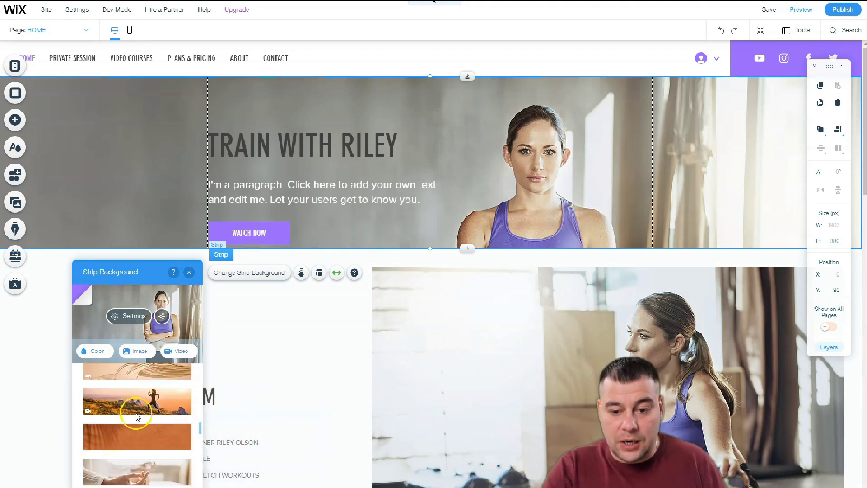
Step: Open the Media from Wix background images, check the type and category filters, and browse the Abstract category
{"action": "left_click", "coordinate": [137, 351]}
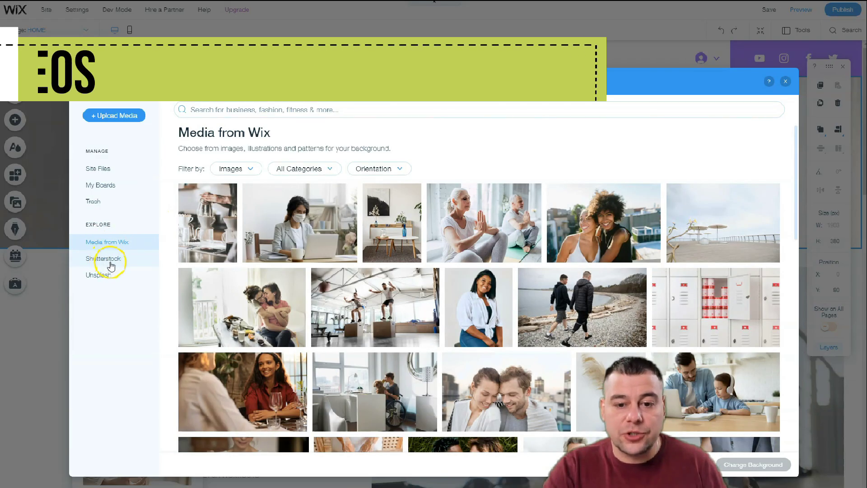
{"action": "left_click", "coordinate": [271, 109]}
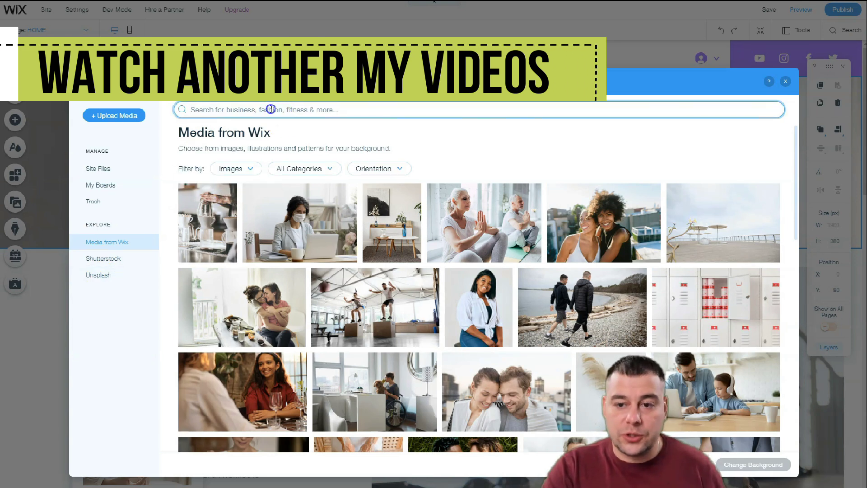
{"action": "left_click", "coordinate": [250, 168]}
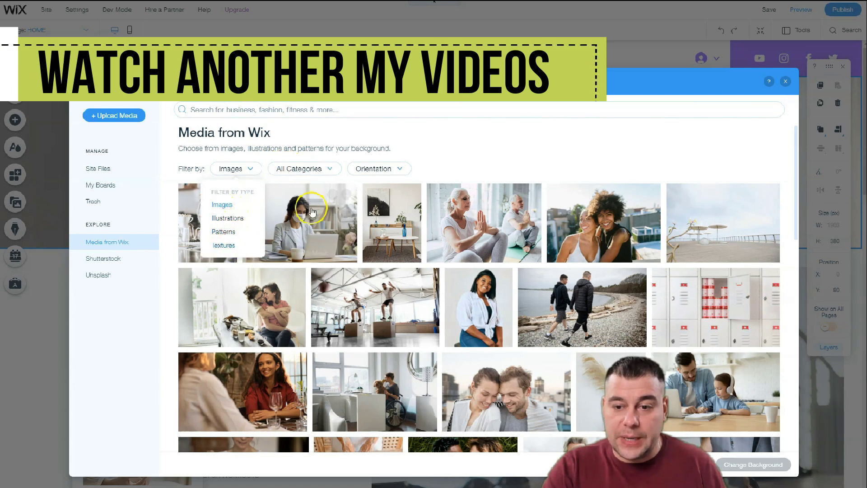
{"action": "left_click", "coordinate": [328, 170]}
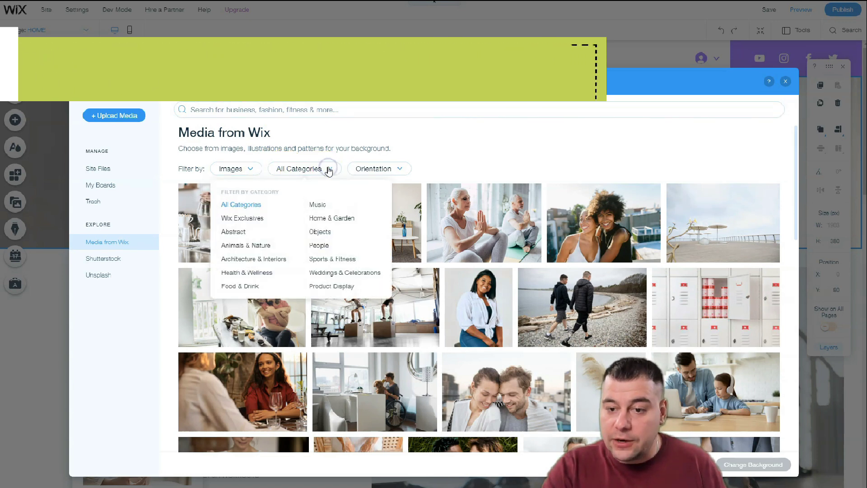
{"action": "left_click", "coordinate": [296, 220]}
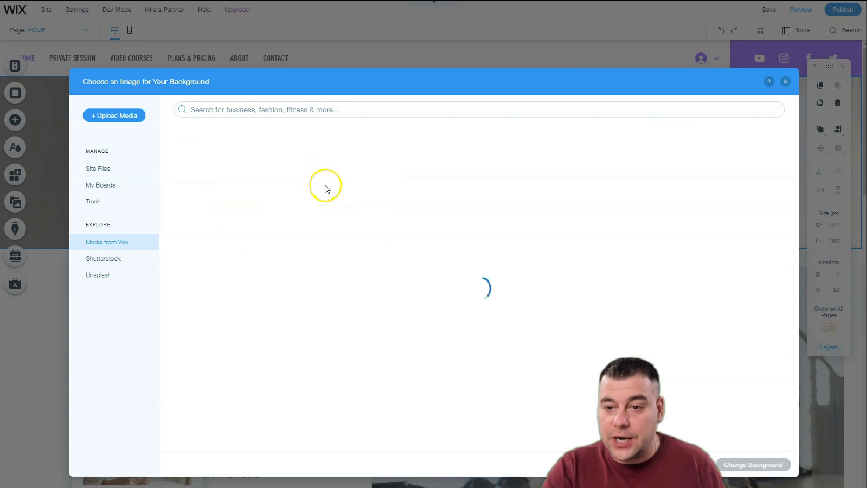
{"action": "scroll", "coordinate": [452, 248], "scroll_direction": "down", "scroll_amount": 5}
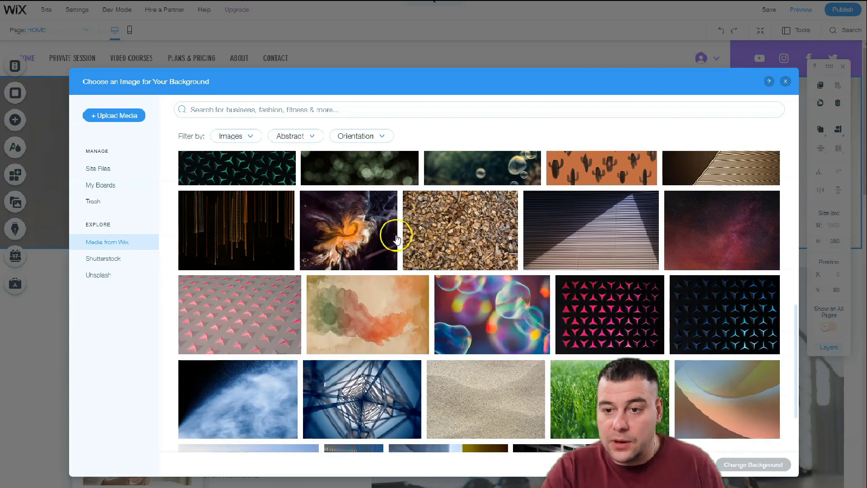
{"action": "scroll", "coordinate": [336, 238], "scroll_direction": "up", "scroll_amount": 4}
{"action": "scroll", "coordinate": [336, 238], "scroll_direction": "up", "scroll_amount": 3}
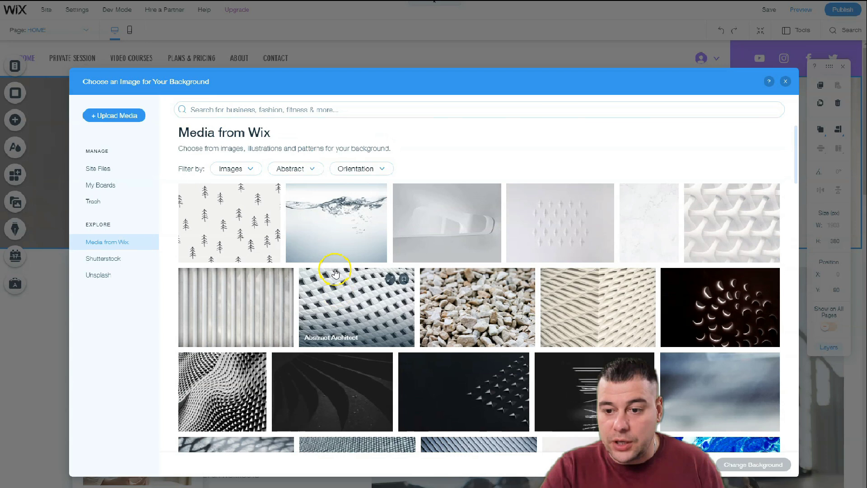
Step: Set the strip background to the Woman in Sportswear image from the Sports & Fitness category and extend the strip to about 652 px high
{"action": "left_click", "coordinate": [313, 169]}
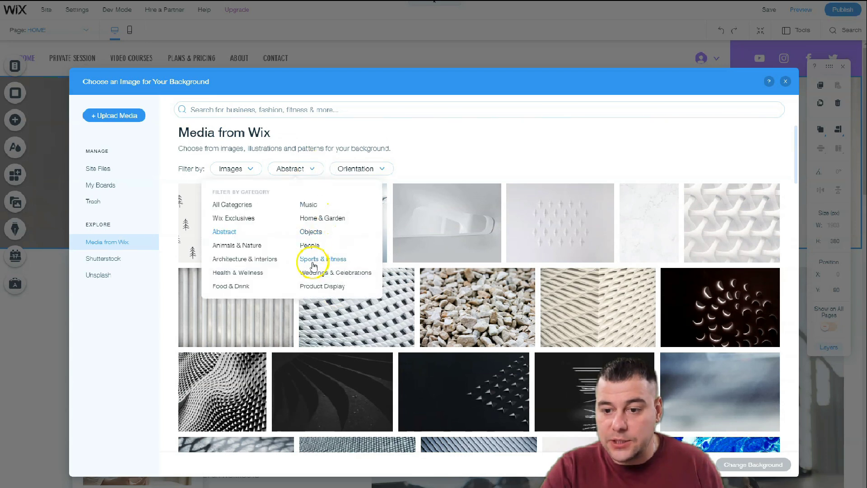
{"action": "left_click", "coordinate": [331, 286]}
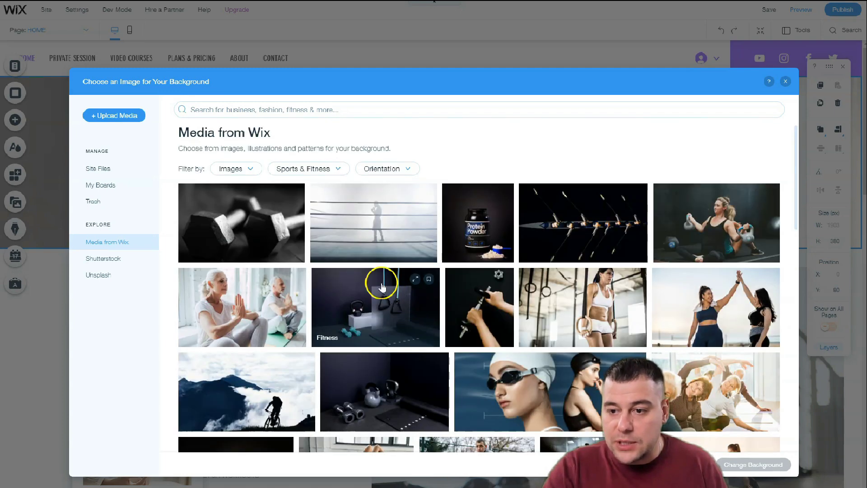
{"action": "scroll", "coordinate": [381, 285], "scroll_direction": "down", "scroll_amount": 2}
{"action": "scroll", "coordinate": [384, 235], "scroll_direction": "up", "scroll_amount": 2}
{"action": "scroll", "coordinate": [392, 266], "scroll_direction": "down", "scroll_amount": 1}
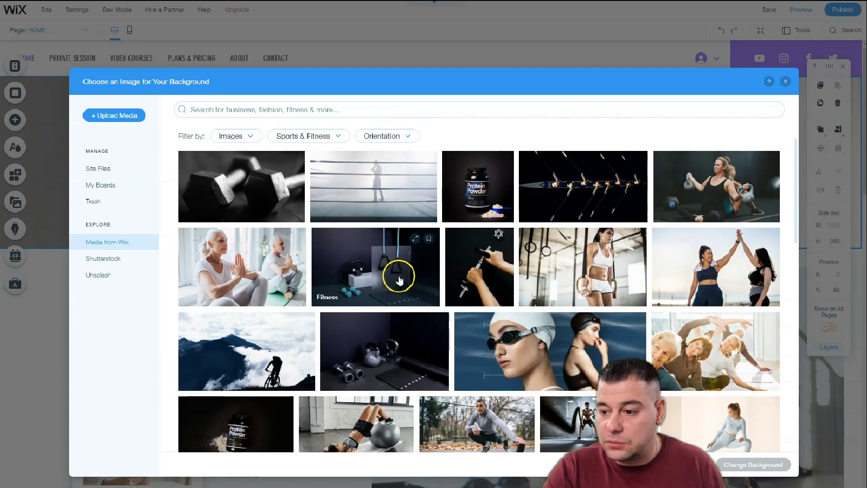
{"action": "scroll", "coordinate": [400, 280], "scroll_direction": "down", "scroll_amount": 4}
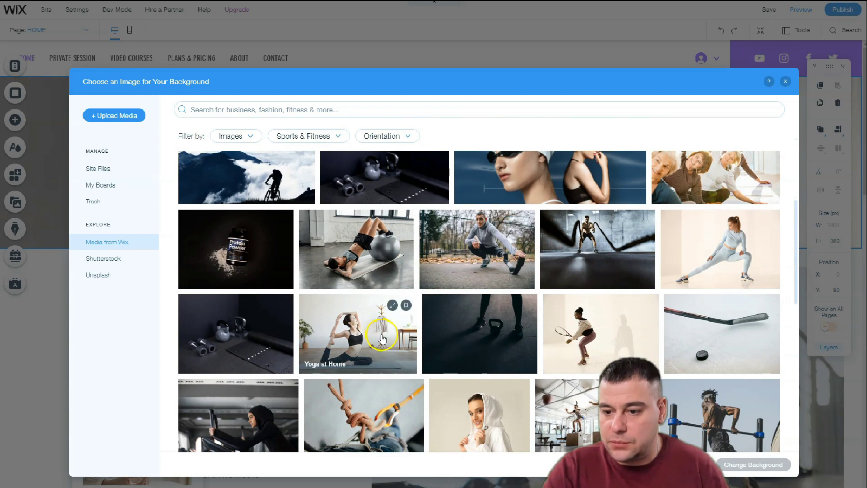
{"action": "scroll", "coordinate": [508, 251], "scroll_direction": "down", "scroll_amount": 4}
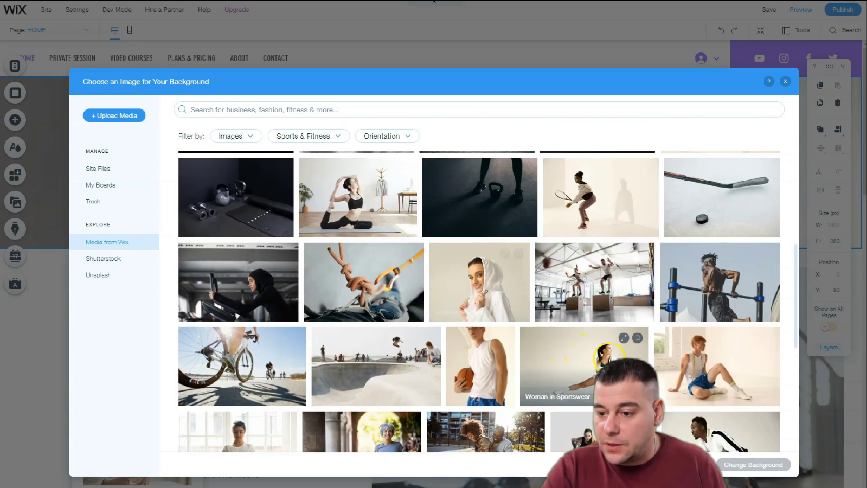
{"action": "left_click", "coordinate": [601, 363]}
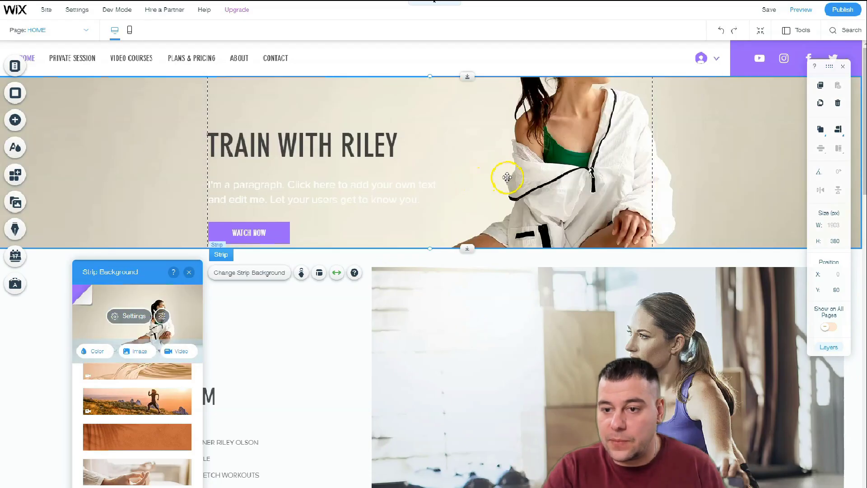
{"action": "left_click_drag", "start_coordinate": [468, 249], "coordinate": [479, 371]}
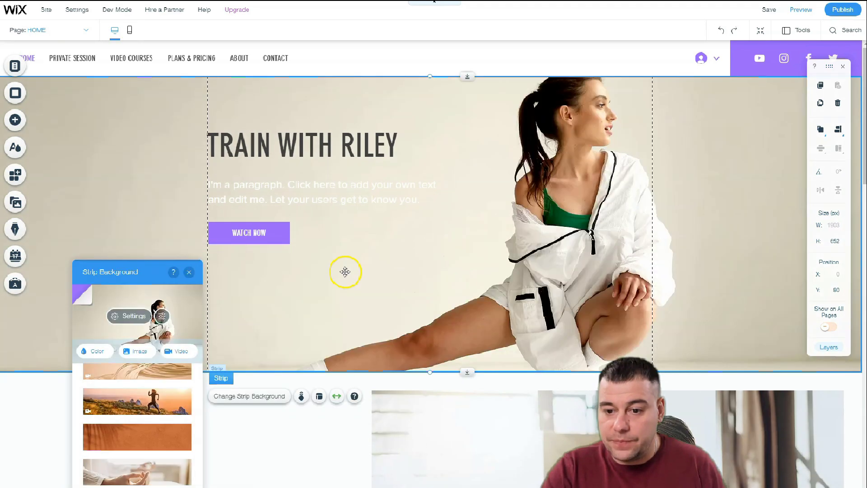
Step: Change the color of the paragraph under the Train with Riley heading to purple #9966FF
{"action": "left_click", "coordinate": [327, 185]}
{"action": "left_click", "coordinate": [327, 185]}
{"action": "left_click", "coordinate": [526, 341]}
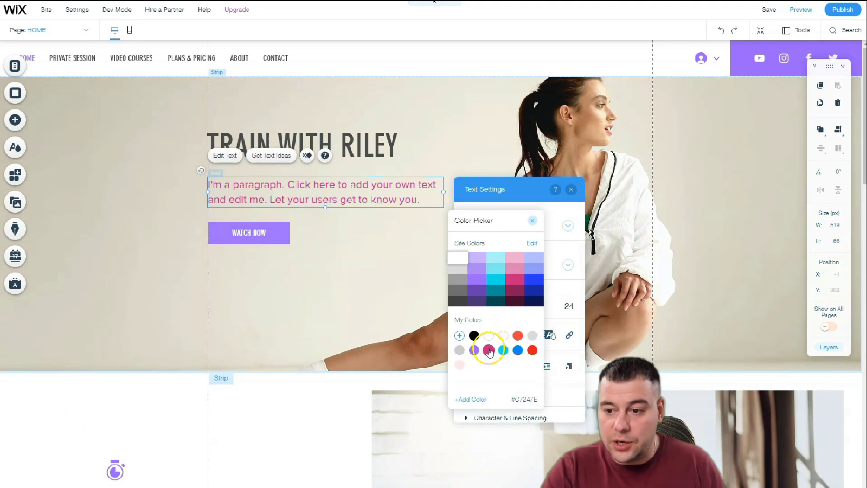
{"action": "left_click", "coordinate": [474, 350]}
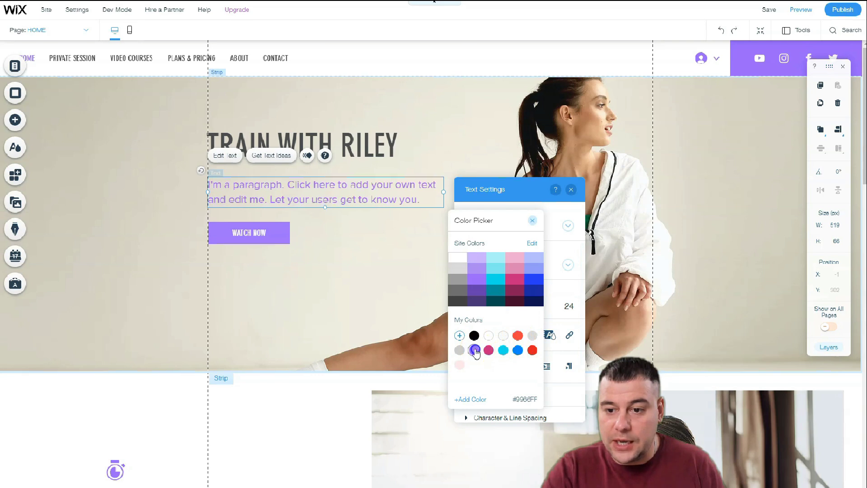
{"action": "left_click", "coordinate": [353, 283]}
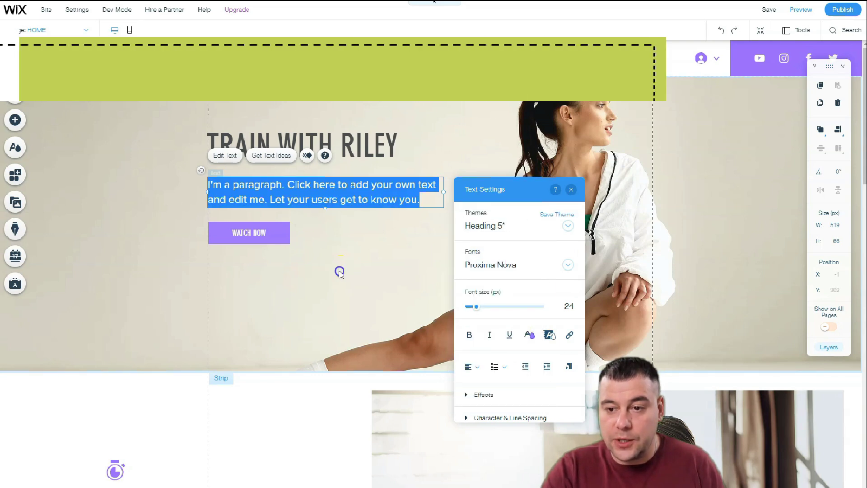
{"action": "left_click", "coordinate": [339, 271]}
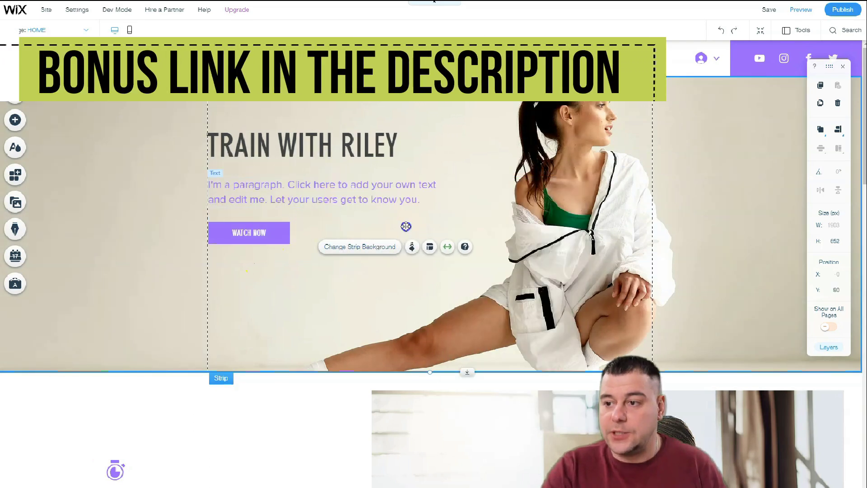
Step: Move the Train with Riley heading to about X 220, Y 148, and shift the paragraph slightly upward
{"action": "left_click_drag", "start_coordinate": [286, 146], "coordinate": [408, 125]}
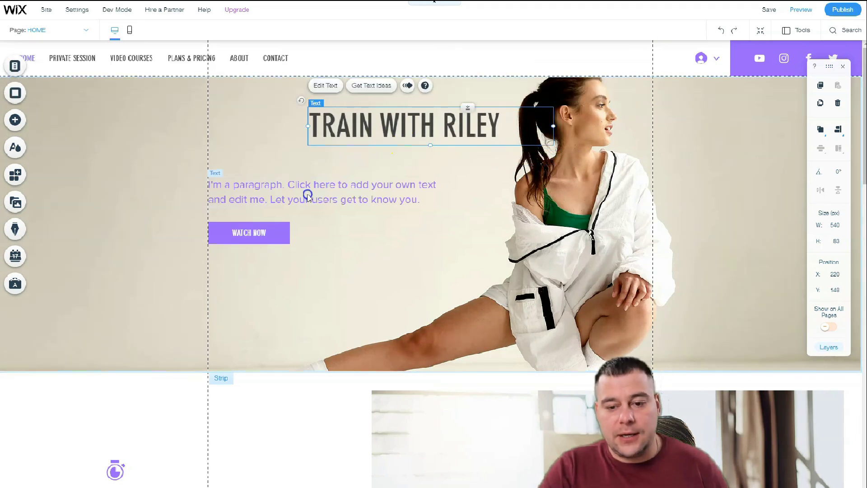
{"action": "left_click_drag", "start_coordinate": [302, 199], "coordinate": [322, 178]}
Step: Place the Watch Now button below the paragraph at about X 136, Y 459, and enlarge it to about 211 by 59 px
{"action": "left_click_drag", "start_coordinate": [263, 227], "coordinate": [498, 238]}
{"action": "left_click_drag", "start_coordinate": [396, 280], "coordinate": [324, 278]}
{"action": "left_click_drag", "start_coordinate": [434, 288], "coordinate": [356, 248]}
{"action": "left_click", "coordinate": [303, 256]}
{"action": "left_click_drag", "start_coordinate": [302, 256], "coordinate": [319, 264]}
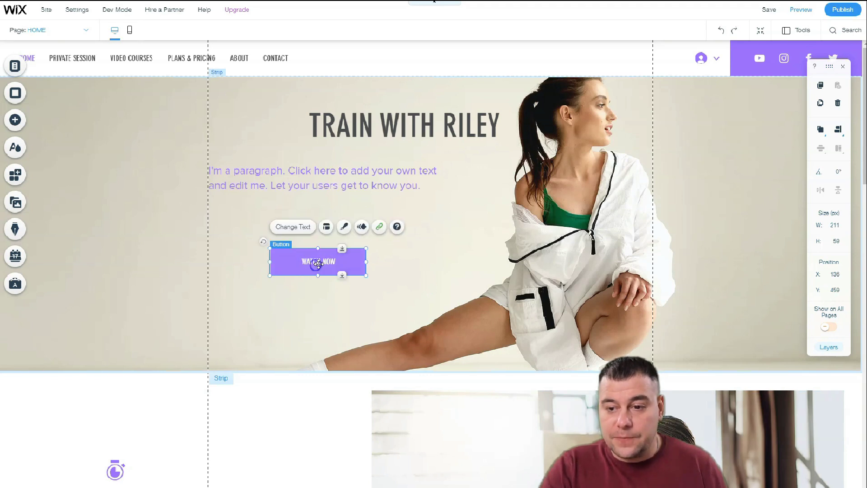
Step: Check the Watch Now button's text and link settings, and apply the Expand-In animation to the button
{"action": "left_click", "coordinate": [293, 229]}
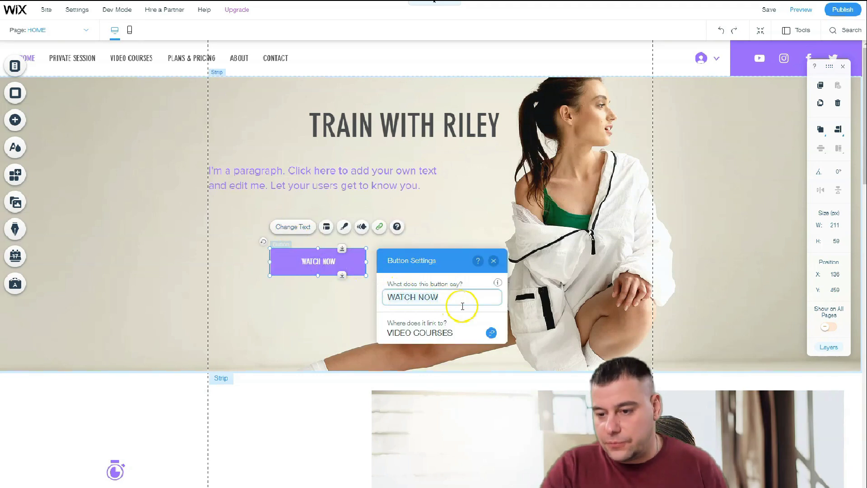
{"action": "left_click", "coordinate": [493, 260]}
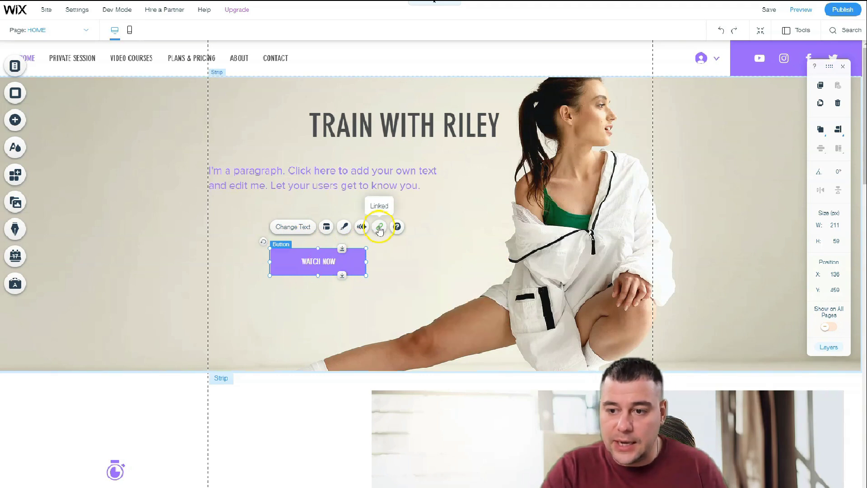
{"action": "left_click", "coordinate": [362, 226]}
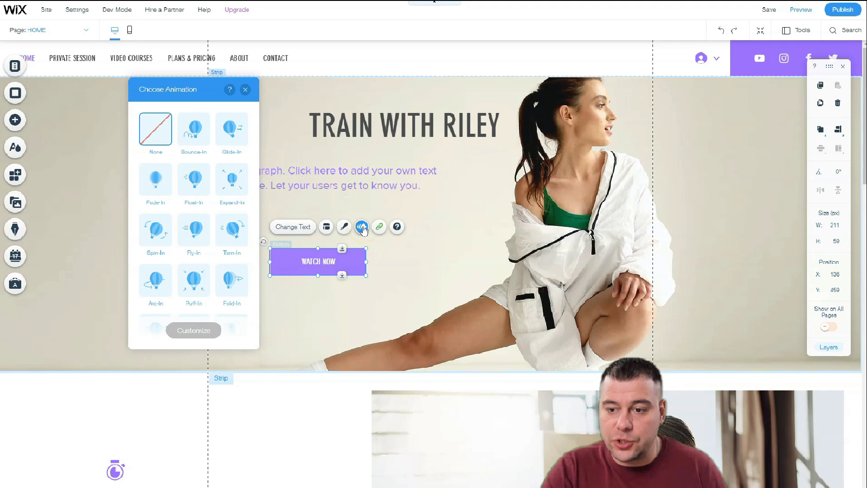
{"action": "left_click", "coordinate": [196, 179]}
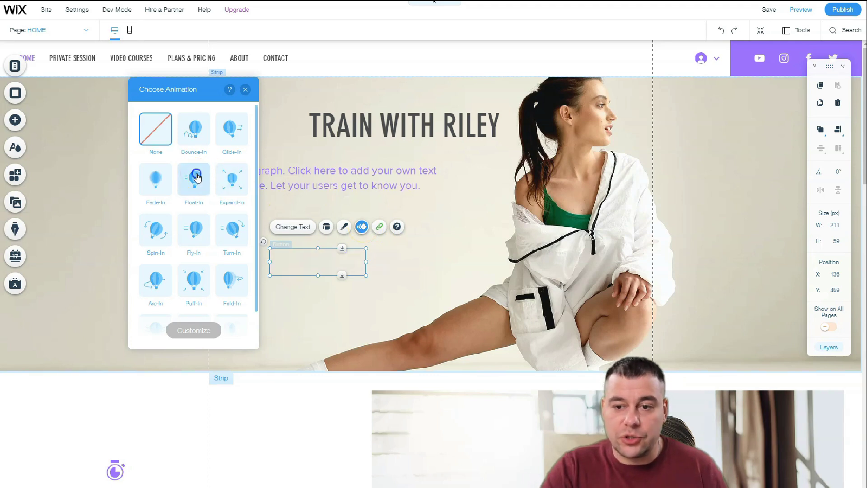
{"action": "left_click", "coordinate": [230, 179]}
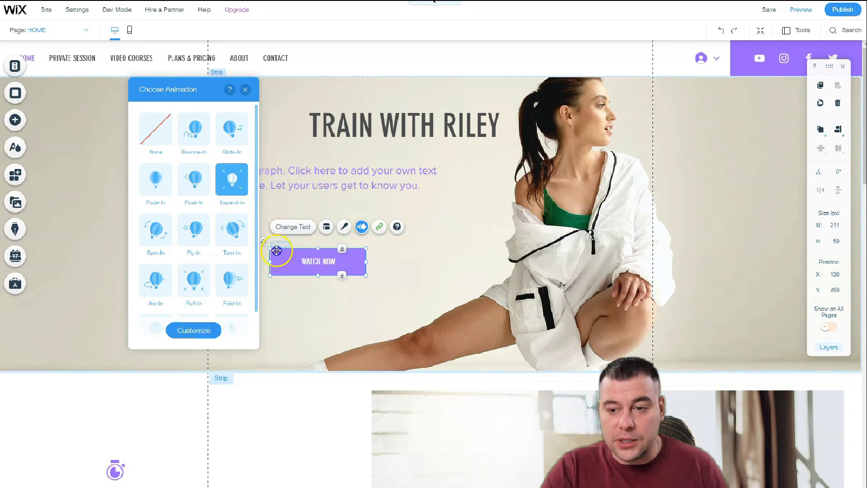
Step: Customize the Watch Now button's design by reducing its background fill opacity to 24%
{"action": "left_click", "coordinate": [342, 227]}
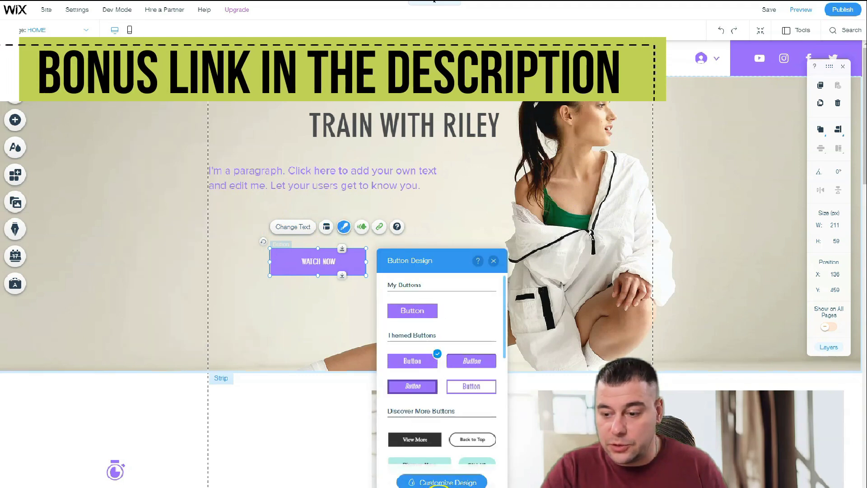
{"action": "left_click", "coordinate": [440, 482]}
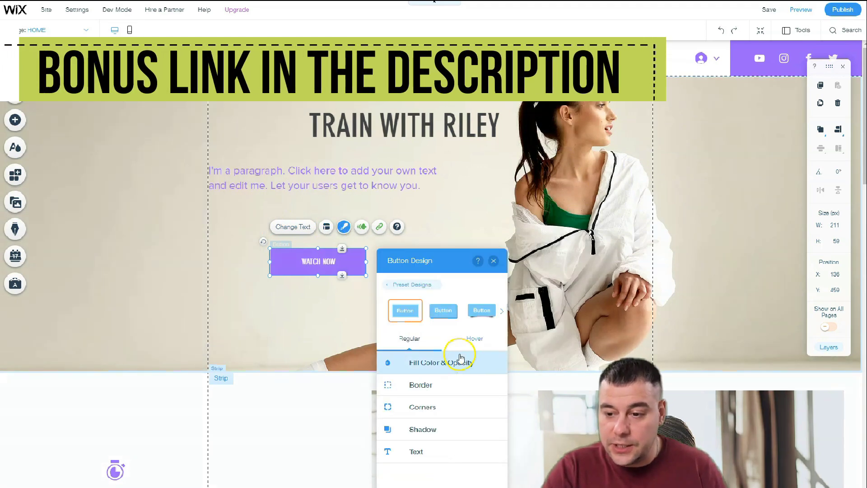
{"action": "left_click", "coordinate": [427, 368]}
{"action": "left_click_drag", "start_coordinate": [441, 398], "coordinate": [420, 398]}
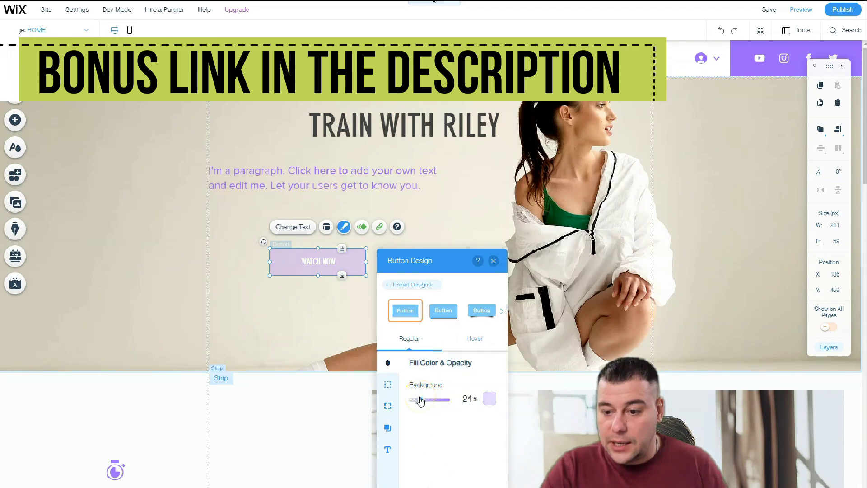
Step: Set the Watch Now button's text color to the purple site color #9966FF
{"action": "left_click", "coordinate": [388, 449]}
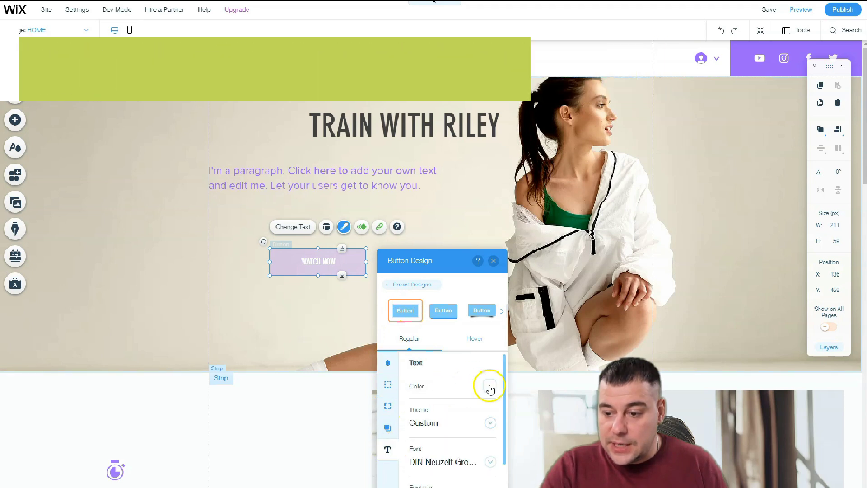
{"action": "left_click", "coordinate": [490, 388]}
{"action": "left_click", "coordinate": [401, 351]}
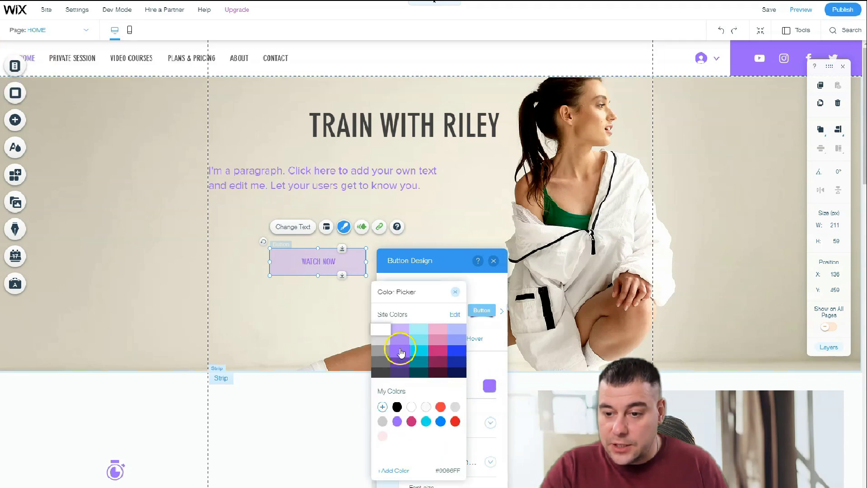
{"action": "left_click", "coordinate": [458, 292]}
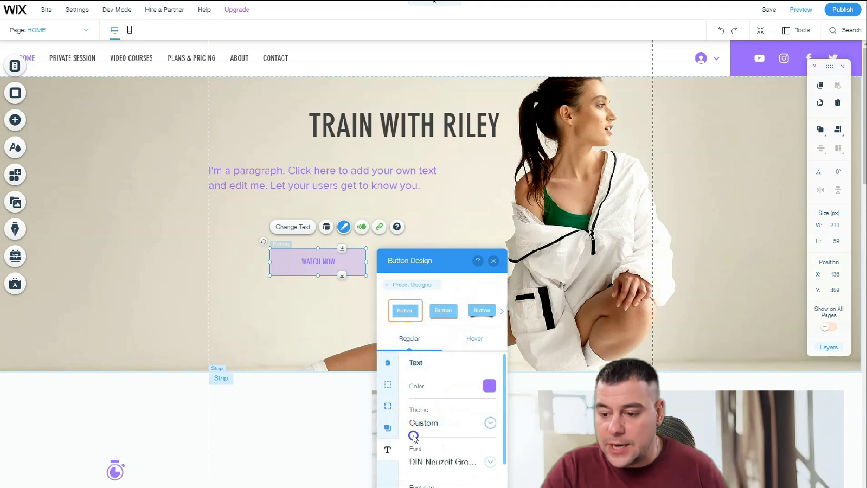
Step: Change the Watch Now button's font to Damion, increase its font size, and close the button design settings
{"action": "scroll", "coordinate": [413, 436], "scroll_direction": "down", "scroll_amount": 2}
{"action": "left_click", "coordinate": [492, 418]}
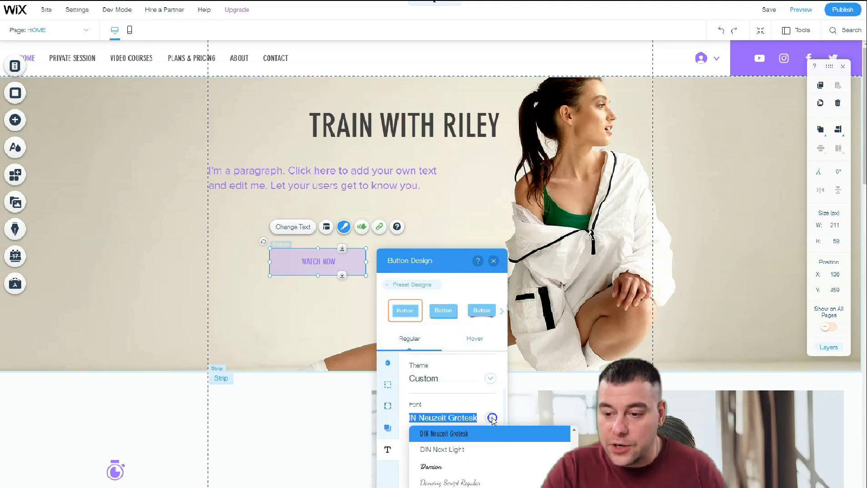
{"action": "left_click", "coordinate": [435, 468]}
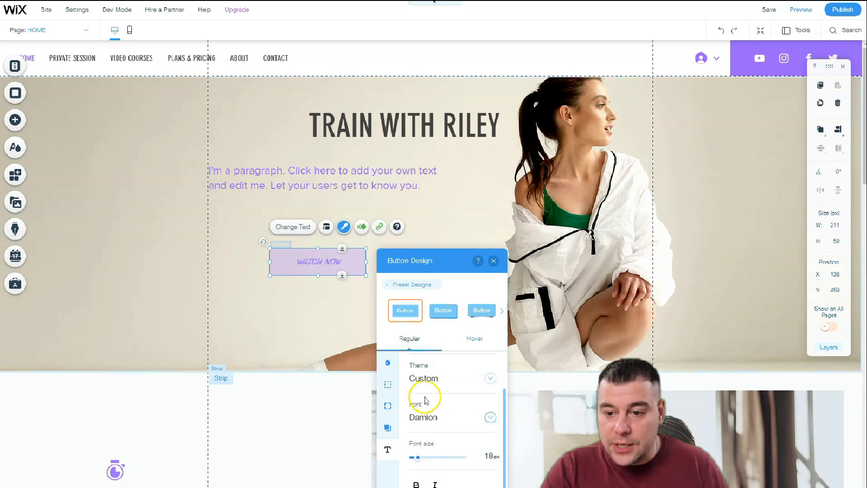
{"action": "mouse_move", "coordinate": [426, 460]}
{"action": "left_mouse_down"}
{"action": "mouse_move", "coordinate": [435, 459]}
{"action": "mouse_move", "coordinate": [422, 459]}
{"action": "left_mouse_up"}
{"action": "left_click", "coordinate": [494, 261]}
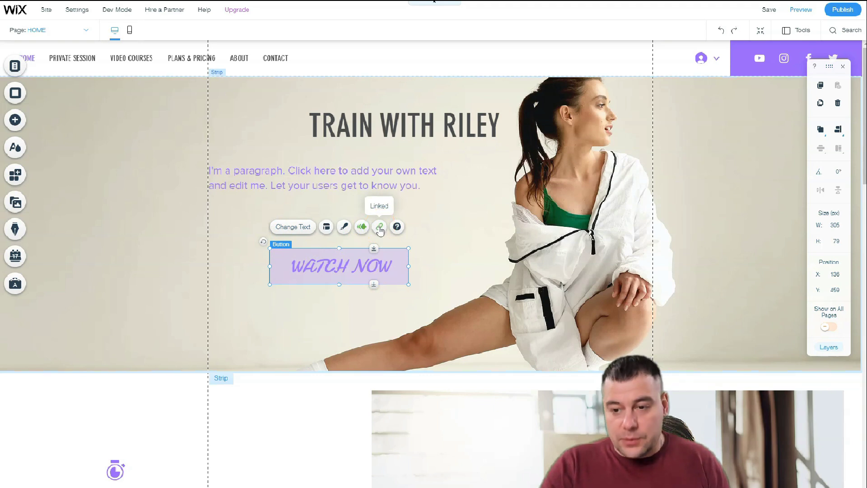
Step: Review the Watch Now button's link types, including the Email option's fields, and close the link settings without saving
{"action": "left_click", "coordinate": [380, 229]}
{"action": "left_click", "coordinate": [335, 238]}
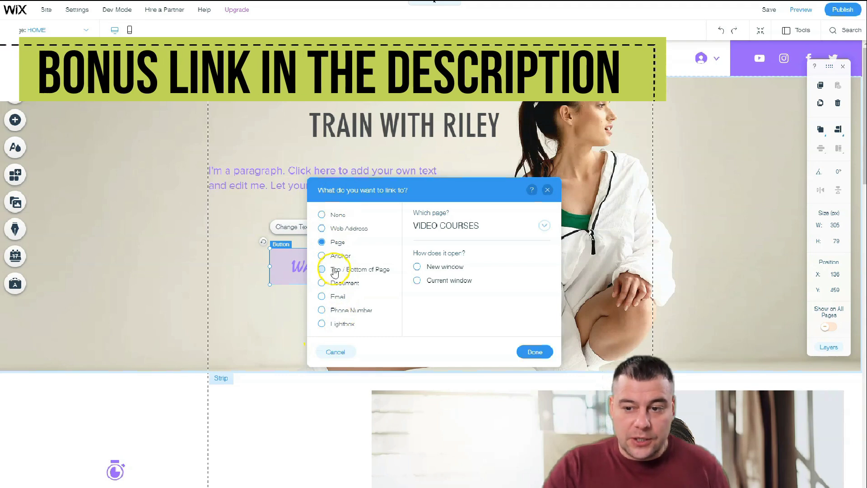
{"action": "left_click", "coordinate": [324, 297]}
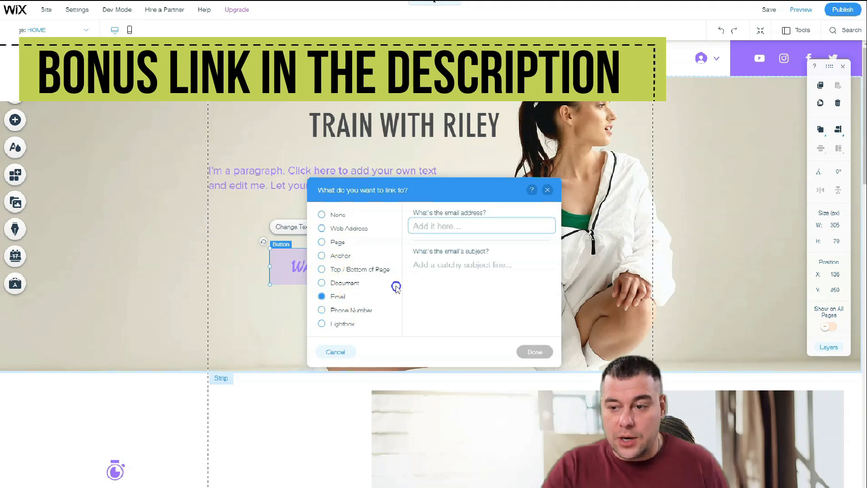
{"action": "left_click", "coordinate": [342, 296]}
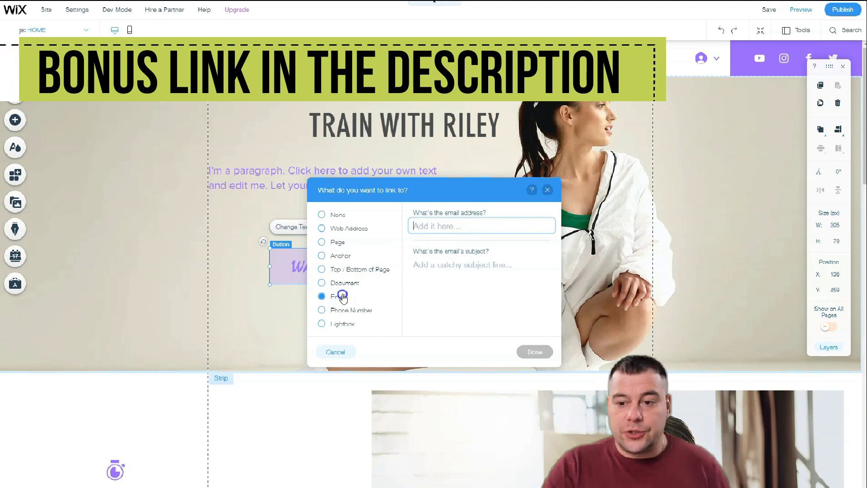
{"action": "left_click", "coordinate": [442, 225]}
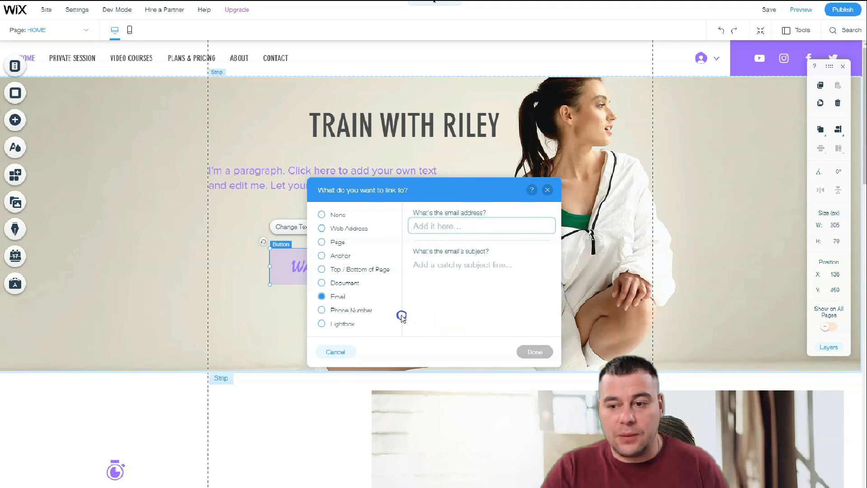
{"action": "left_click", "coordinate": [547, 190]}
Step: Select the Get with the Program strip and inspect its image column and its text column
{"action": "scroll", "coordinate": [321, 307], "scroll_direction": "down", "scroll_amount": 4}
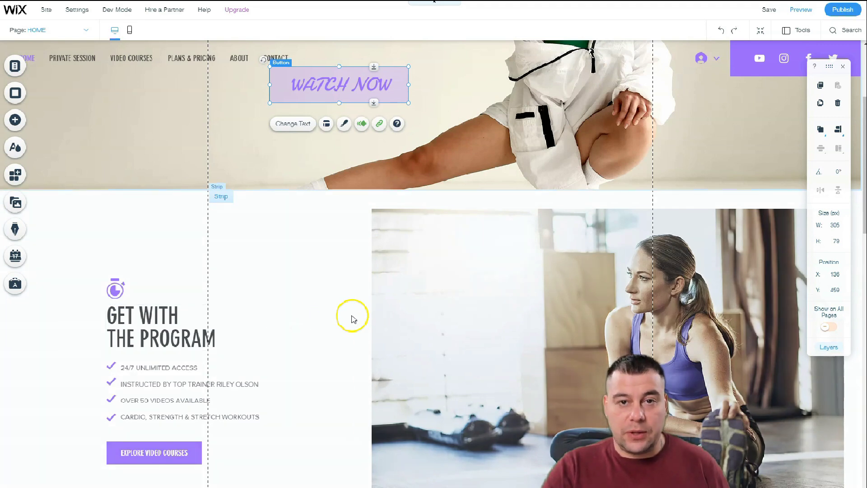
{"action": "left_click", "coordinate": [417, 310]}
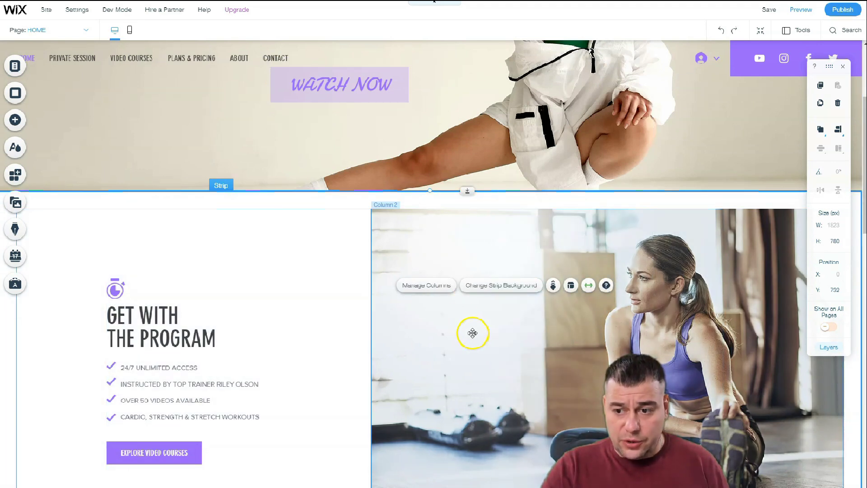
{"action": "left_click", "coordinate": [472, 333]}
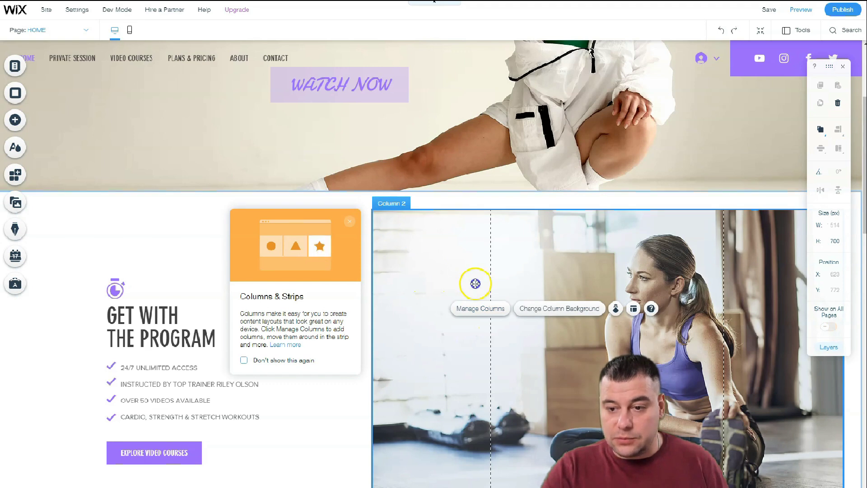
{"action": "left_click", "coordinate": [156, 261]}
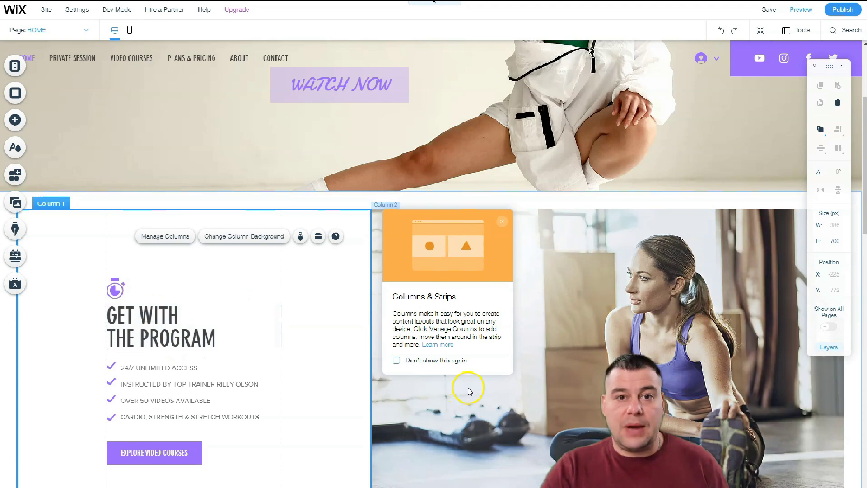
Step: Open the background image library for the image column beside Get with the Program and filter it to Sports & Fitness
{"action": "scroll", "coordinate": [474, 401], "scroll_direction": "down", "scroll_amount": 3}
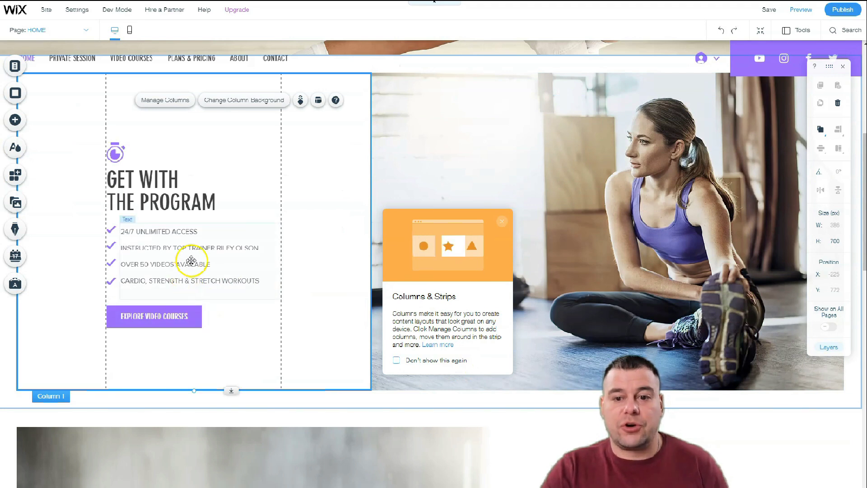
{"action": "left_click", "coordinate": [542, 296]}
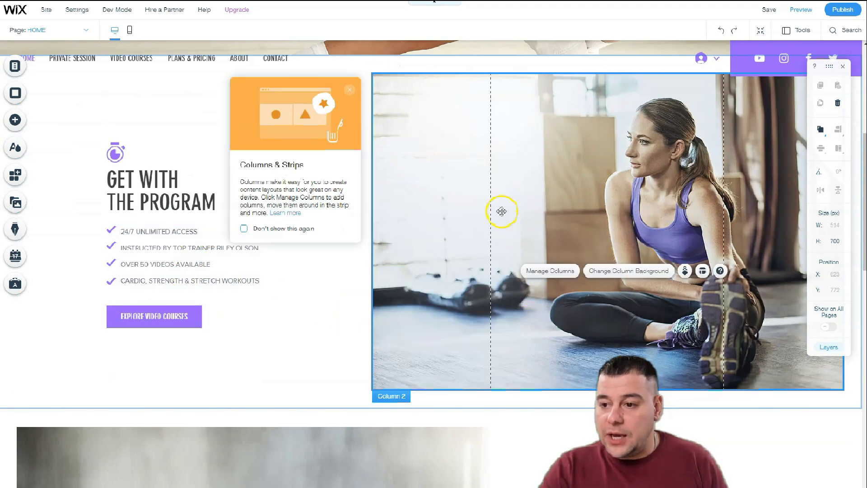
{"action": "left_click", "coordinate": [630, 272]}
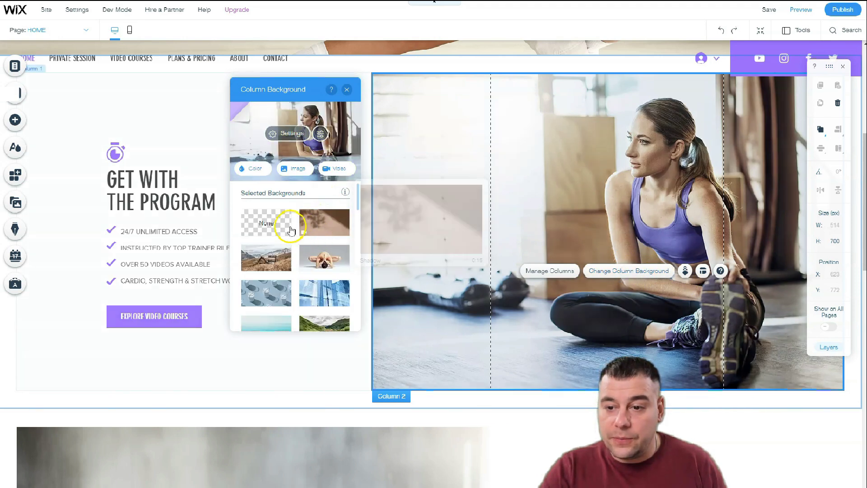
{"action": "left_click", "coordinate": [296, 171]}
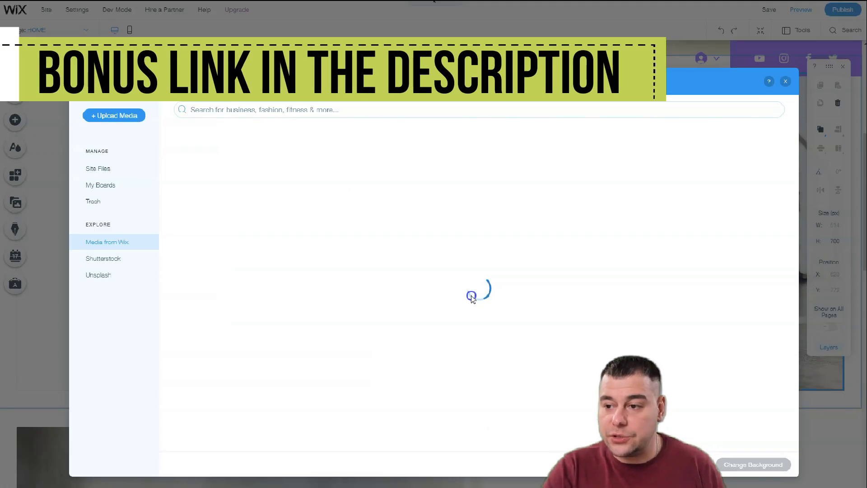
{"action": "scroll", "coordinate": [477, 250], "scroll_direction": "down", "scroll_amount": 3}
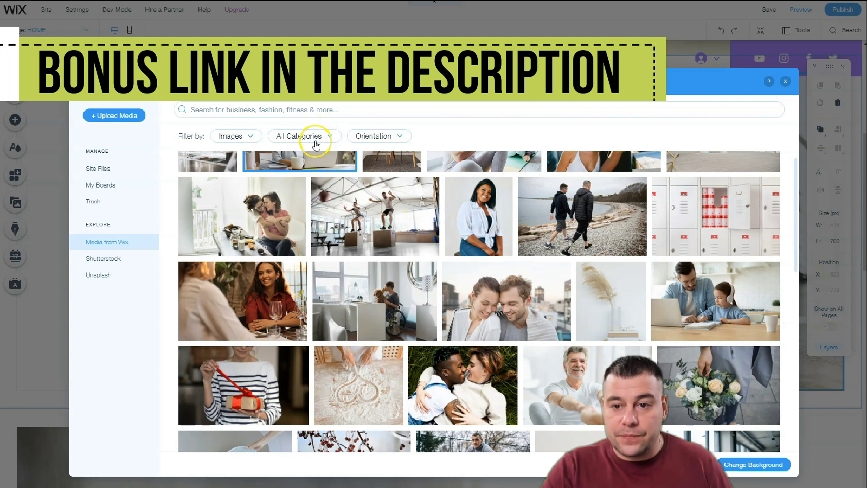
{"action": "left_click", "coordinate": [323, 138]}
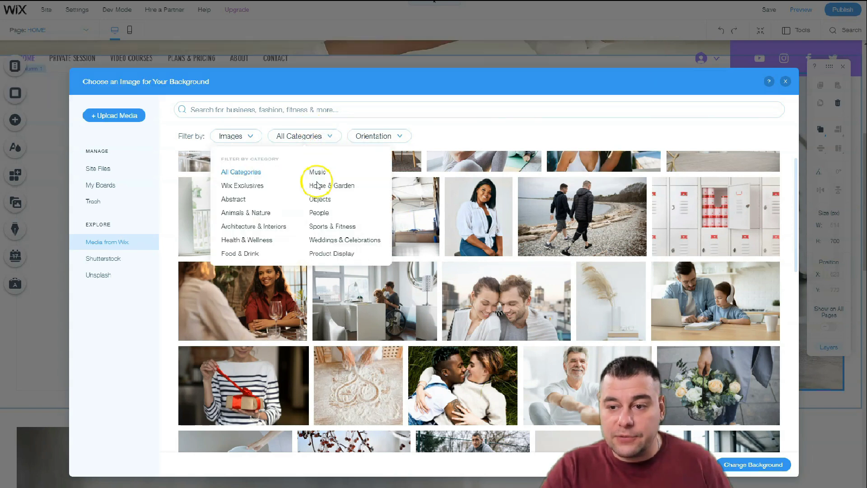
{"action": "left_click", "coordinate": [322, 229]}
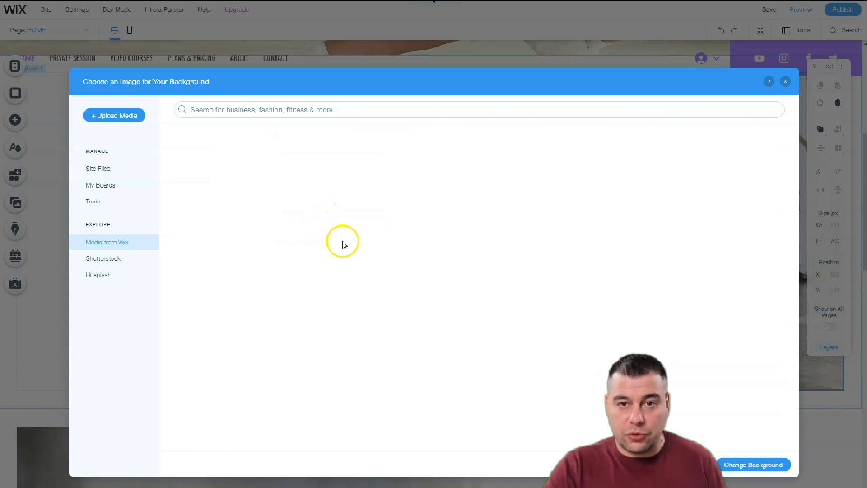
Step: Set the Smiling Woman image as the background of the column beside Get with the Program
{"action": "scroll", "coordinate": [497, 275], "scroll_direction": "down", "scroll_amount": 6}
{"action": "scroll", "coordinate": [542, 274], "scroll_direction": "down", "scroll_amount": 5}
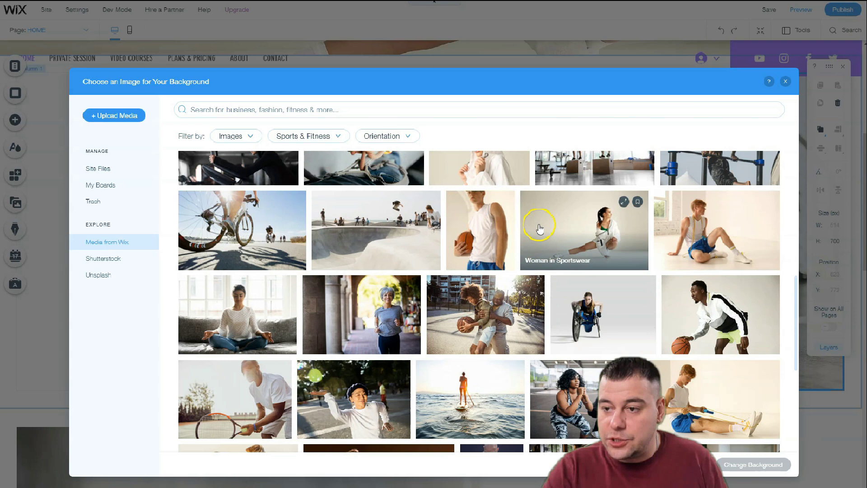
{"action": "scroll", "coordinate": [492, 209], "scroll_direction": "up", "scroll_amount": 2}
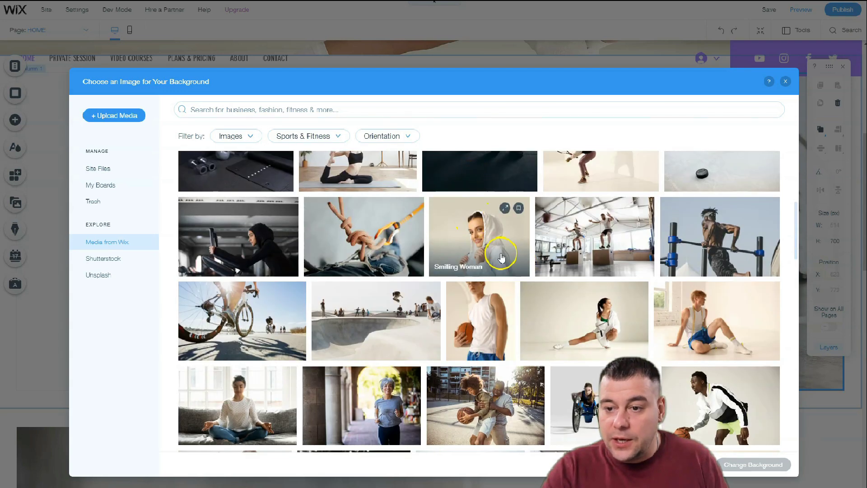
{"action": "left_click", "coordinate": [500, 256]}
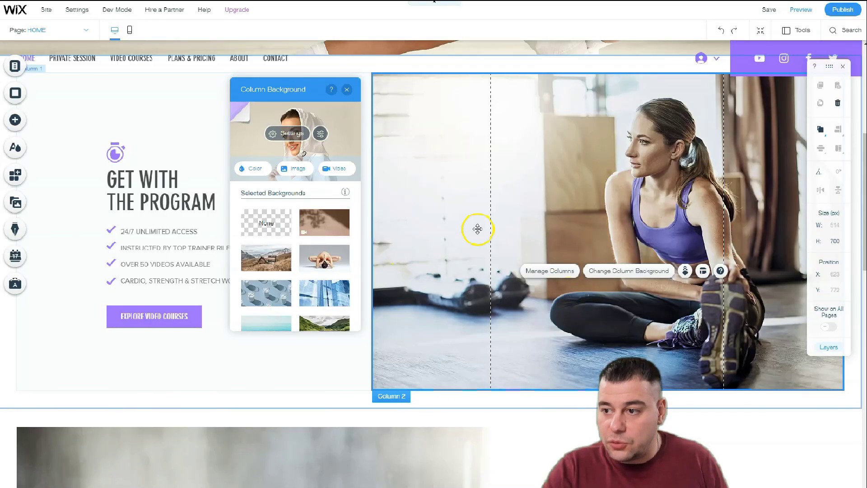
{"action": "left_click", "coordinate": [615, 230]}
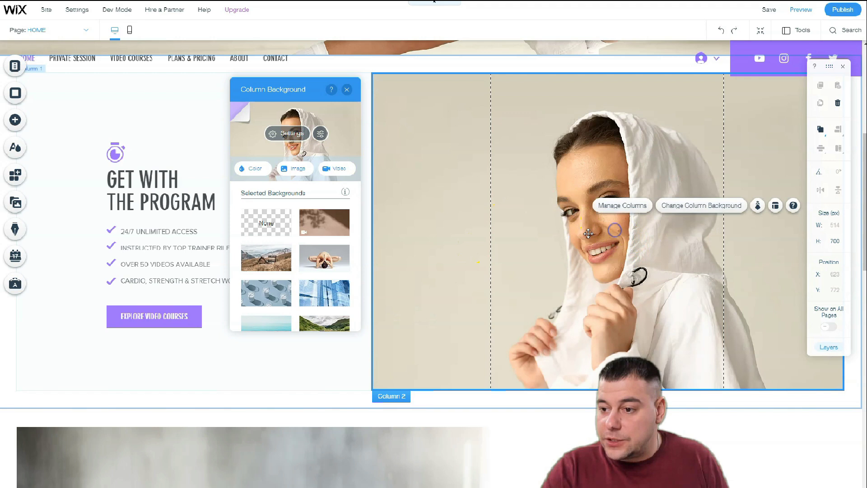
Step: Position the column's Smiling Woman background image at bottom center and close the image settings
{"action": "left_click", "coordinate": [288, 133]}
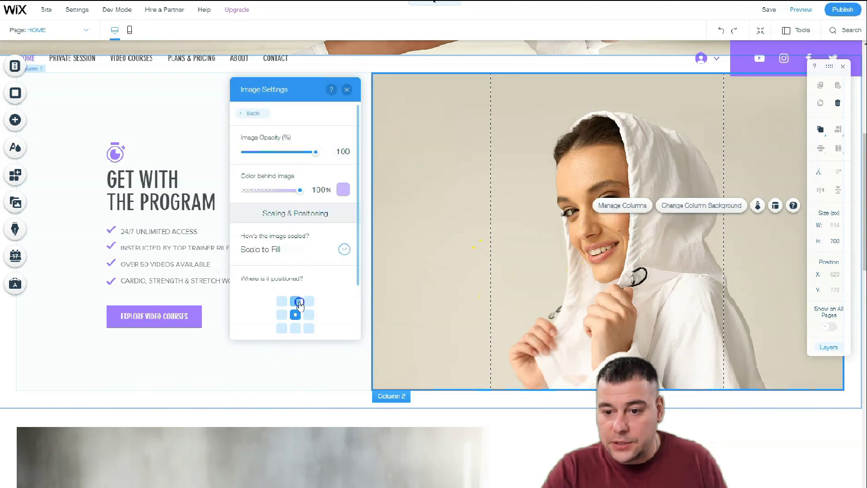
{"action": "left_click", "coordinate": [298, 329]}
{"action": "left_click", "coordinate": [494, 230]}
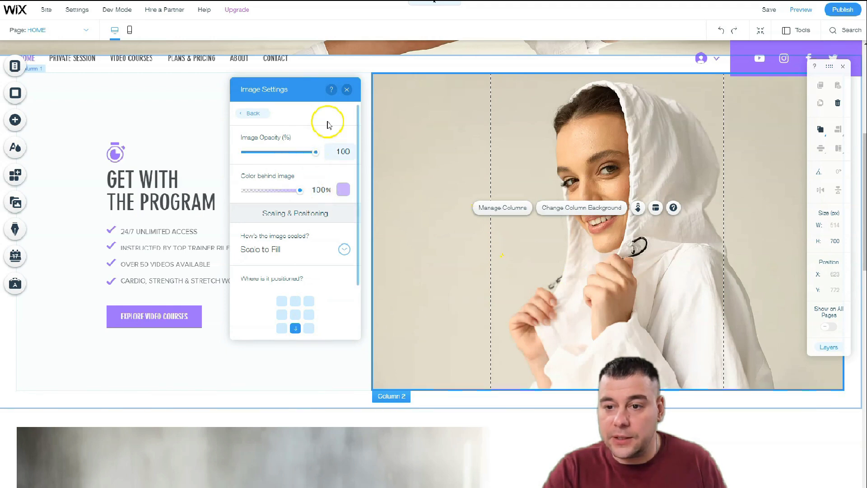
{"action": "left_click", "coordinate": [346, 90]}
Step: Inspect the text settings of the Get with the Program heading and close them without changes
{"action": "left_click", "coordinate": [156, 185]}
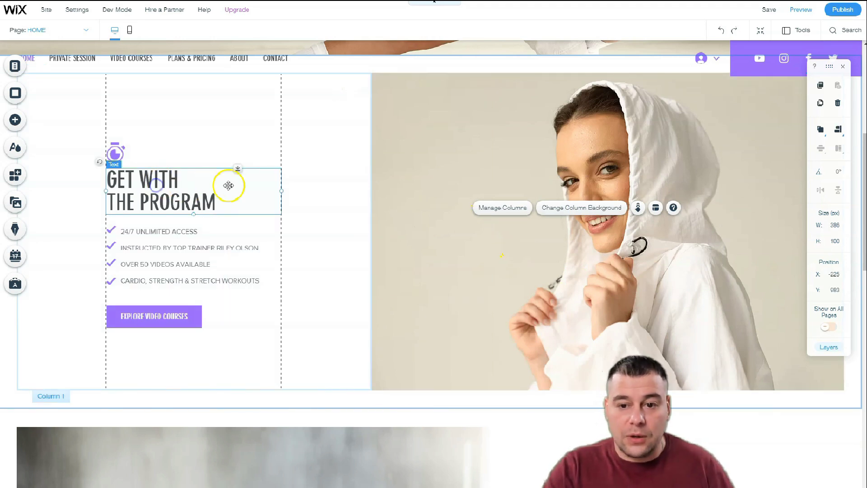
{"action": "double_click", "coordinate": [184, 190]}
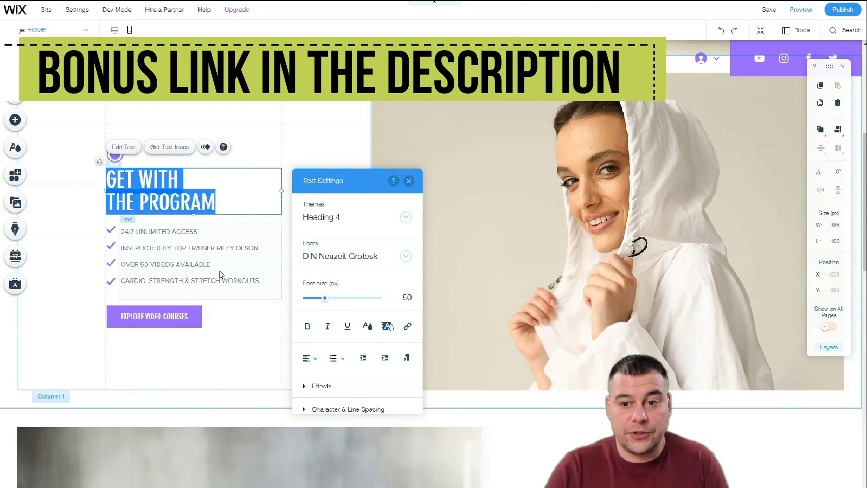
{"action": "left_click", "coordinate": [257, 236]}
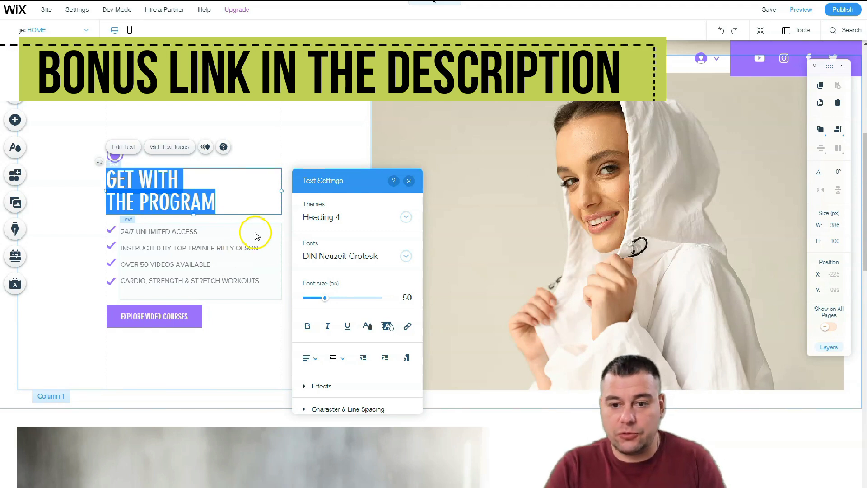
{"action": "left_click", "coordinate": [409, 182]}
Step: Open the background image library for the whole Slim Down, Tone Up! strip and filter it to Sports & Fitness
{"action": "scroll", "coordinate": [197, 237], "scroll_direction": "down", "scroll_amount": 6}
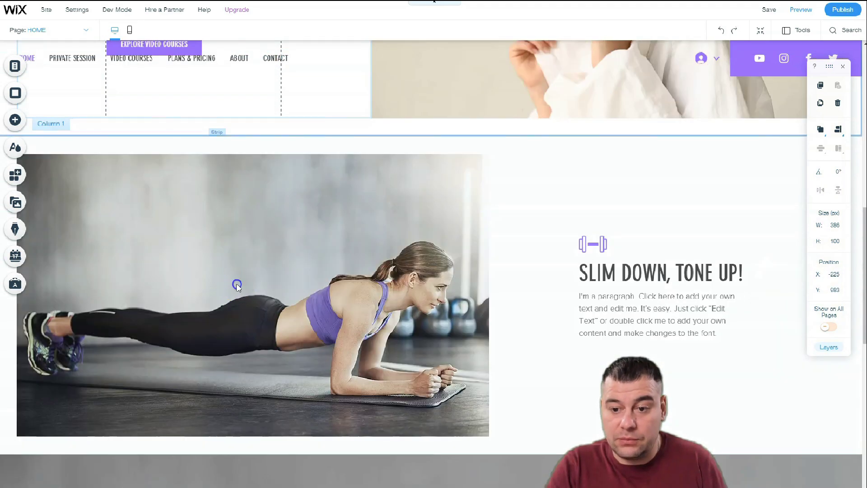
{"action": "left_click", "coordinate": [269, 268]}
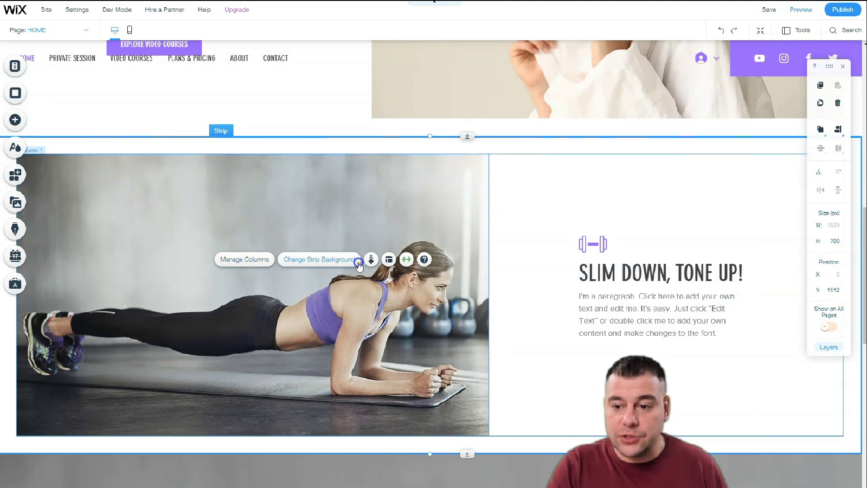
{"action": "left_click", "coordinate": [330, 260]}
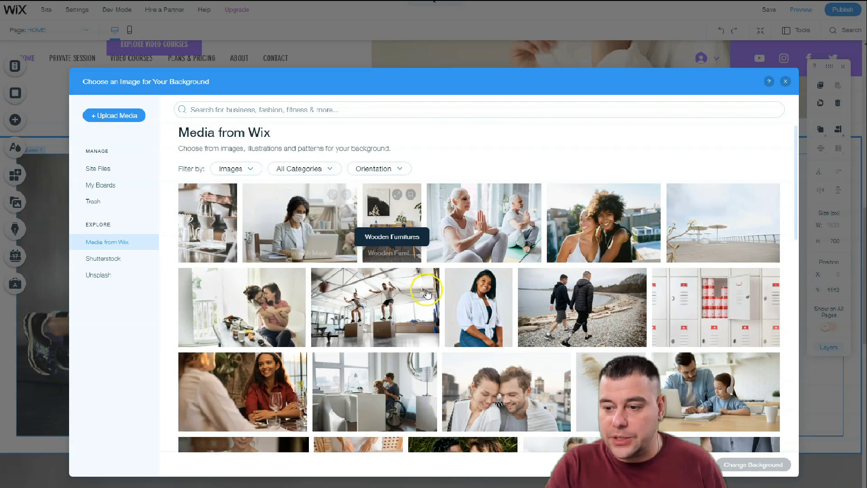
{"action": "left_click", "coordinate": [326, 170]}
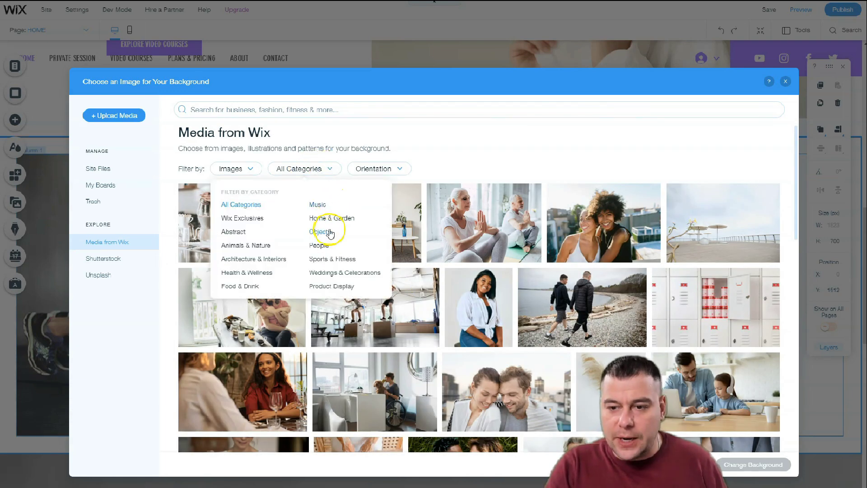
{"action": "left_click", "coordinate": [325, 261]}
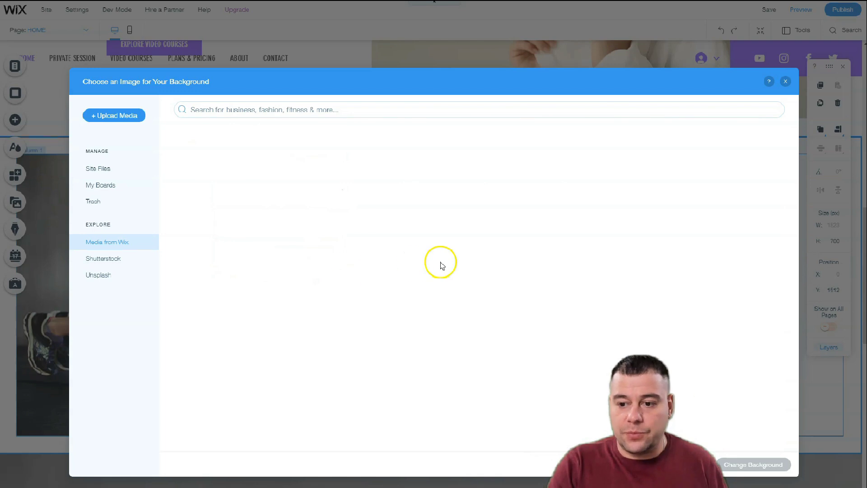
Step: Try the photo of the woman holding a red racket as the Slim Down, Tone Up! strip's background and undo it
{"action": "scroll", "coordinate": [479, 275], "scroll_direction": "down", "scroll_amount": 4}
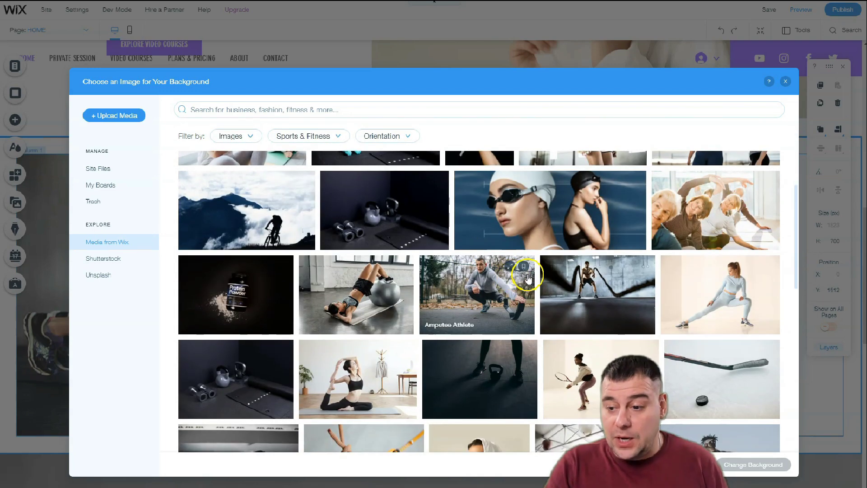
{"action": "scroll", "coordinate": [513, 279], "scroll_direction": "down", "scroll_amount": 8}
{"action": "mouse_move", "coordinate": [554, 232]}
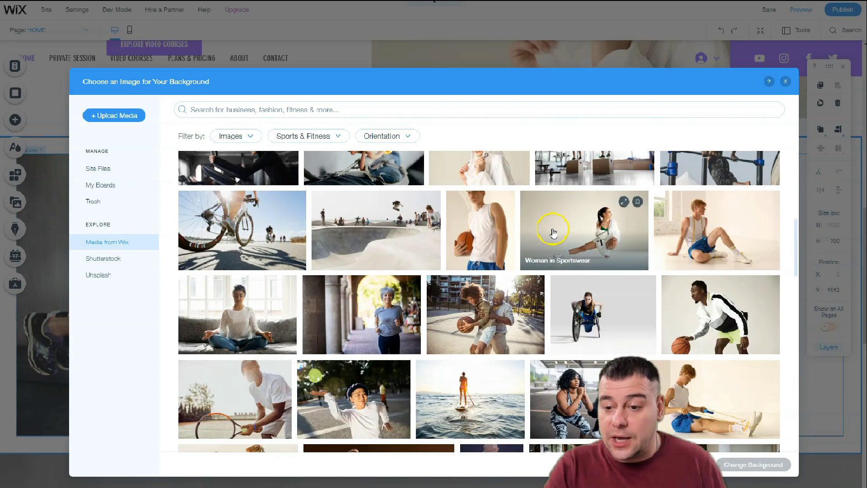
{"action": "scroll", "coordinate": [554, 232], "scroll_direction": "down", "scroll_amount": 5}
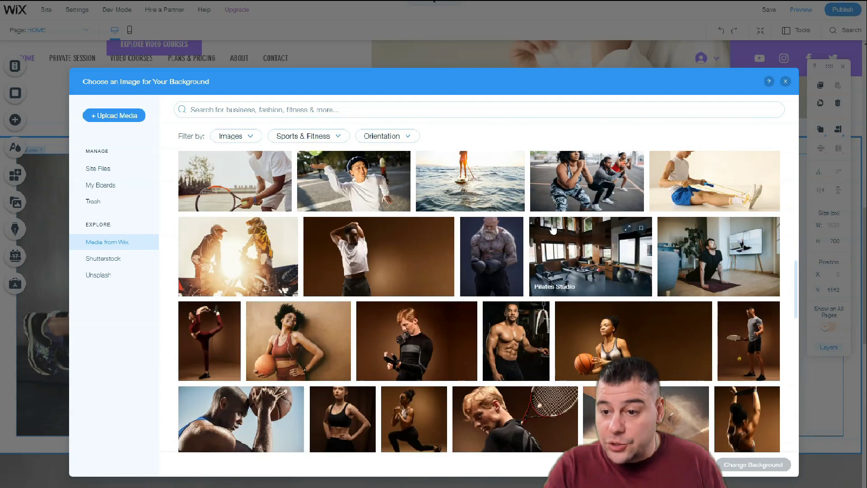
{"action": "scroll", "coordinate": [546, 228], "scroll_direction": "down", "scroll_amount": 3}
{"action": "scroll", "coordinate": [451, 212], "scroll_direction": "down", "scroll_amount": 6}
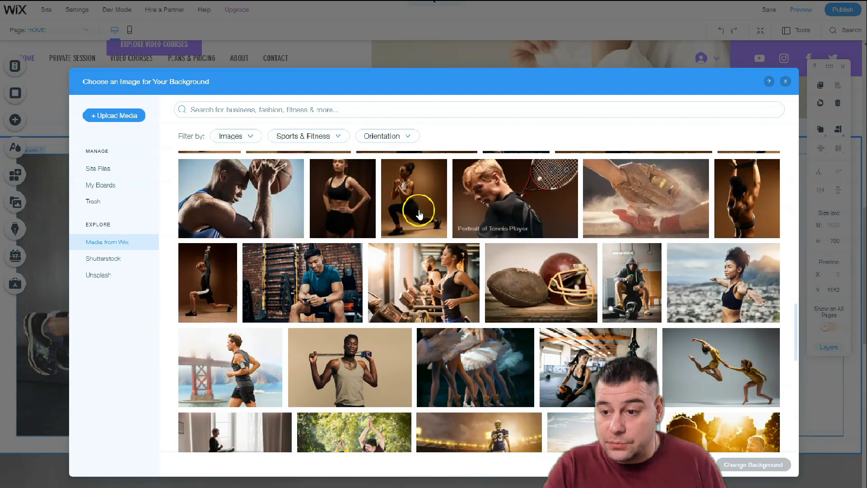
{"action": "scroll", "coordinate": [507, 265], "scroll_direction": "down", "scroll_amount": 6}
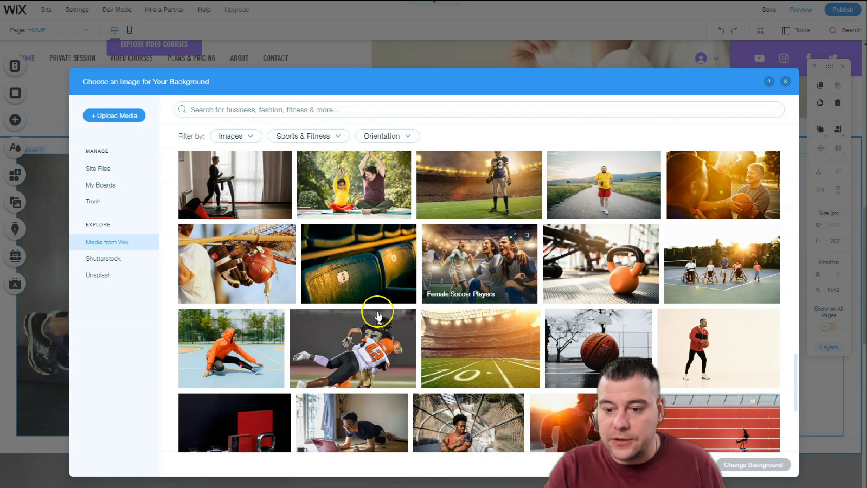
{"action": "scroll", "coordinate": [379, 315], "scroll_direction": "down", "scroll_amount": 5}
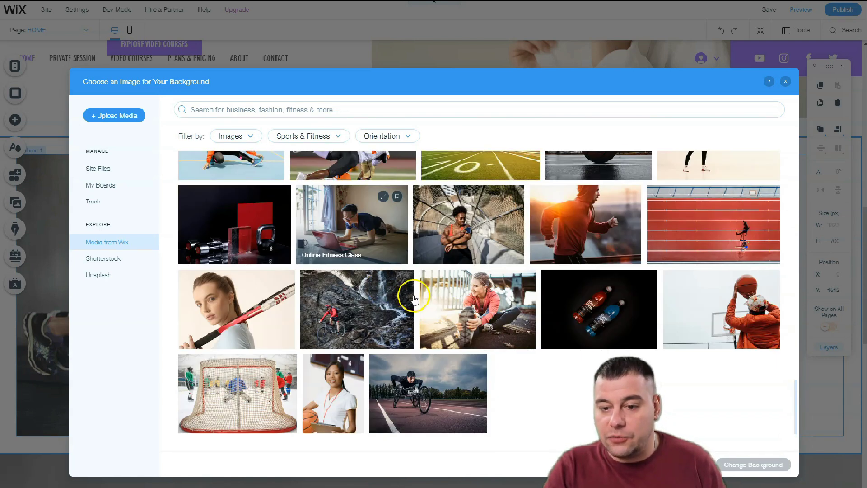
{"action": "scroll", "coordinate": [316, 284], "scroll_direction": "down", "scroll_amount": 2}
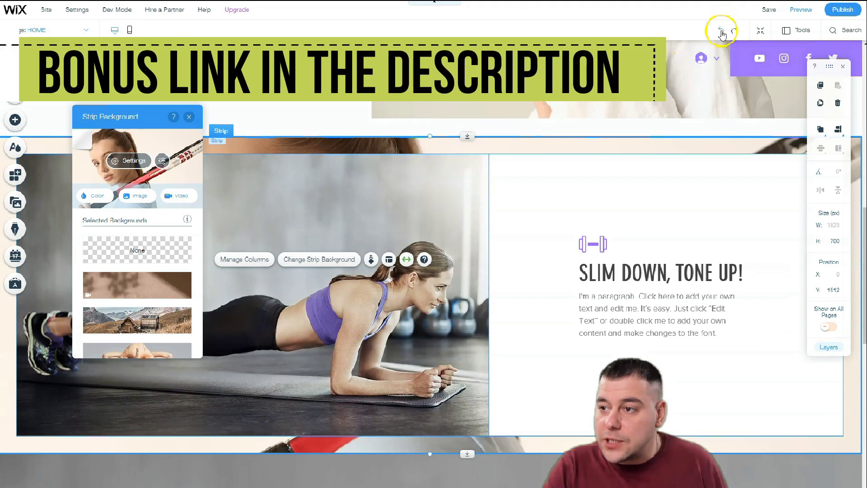
Step: Open the background image library for the plank photo column beside Slim Down, Tone Up! and filter it to Sports & Fitness
{"action": "left_click", "coordinate": [291, 218]}
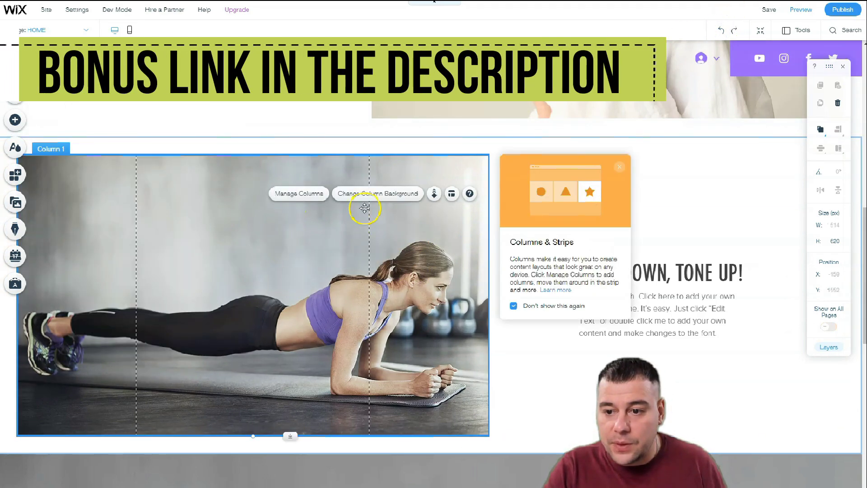
{"action": "left_click", "coordinate": [373, 193]}
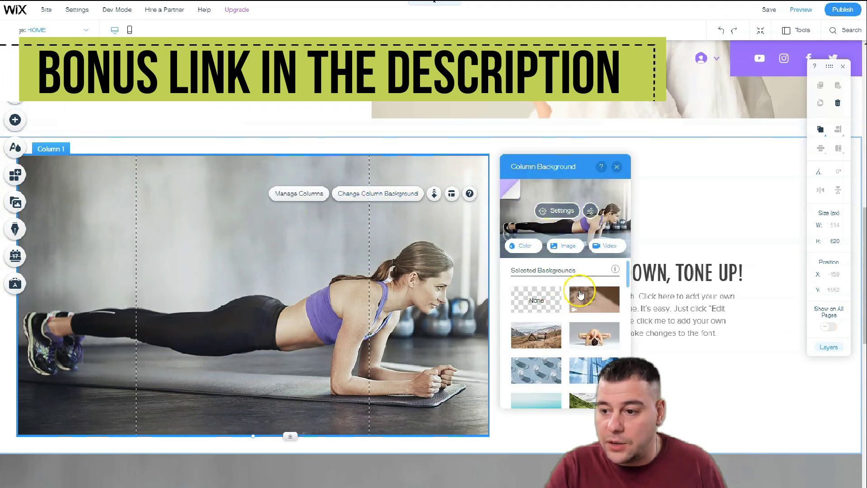
{"action": "left_click", "coordinate": [567, 247]}
{"action": "scroll", "coordinate": [495, 328], "scroll_direction": "down", "scroll_amount": 5}
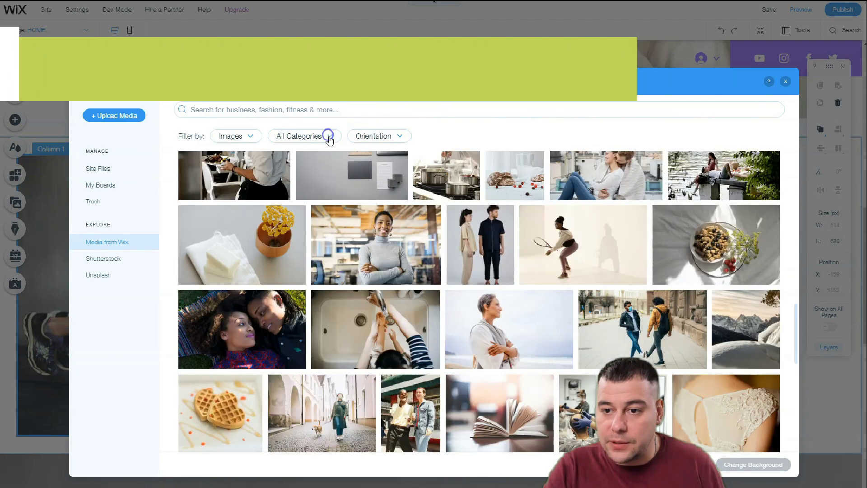
{"action": "left_click", "coordinate": [329, 136]}
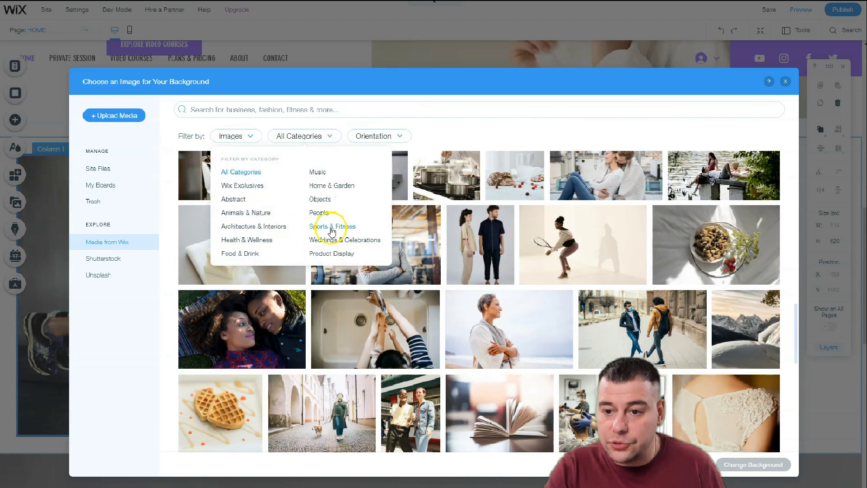
{"action": "left_click", "coordinate": [361, 241]}
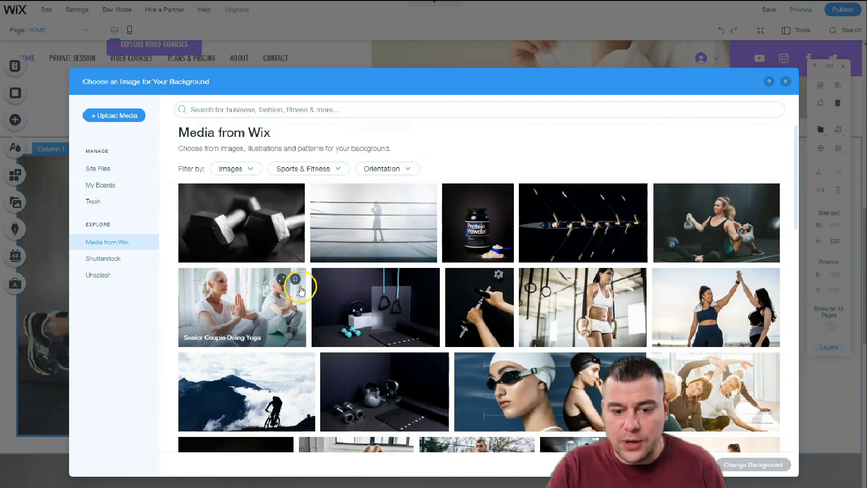
Step: Set the Gym photo of the woman running on a treadmill as the background of the column beside Slim Down, Tone Up!
{"action": "scroll", "coordinate": [393, 277], "scroll_direction": "down", "scroll_amount": 4}
{"action": "scroll", "coordinate": [469, 278], "scroll_direction": "down", "scroll_amount": 6}
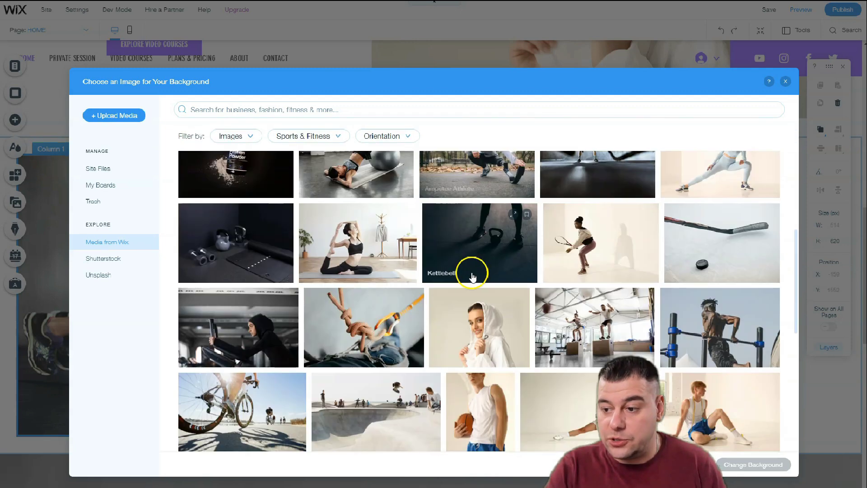
{"action": "scroll", "coordinate": [411, 280], "scroll_direction": "down", "scroll_amount": 4}
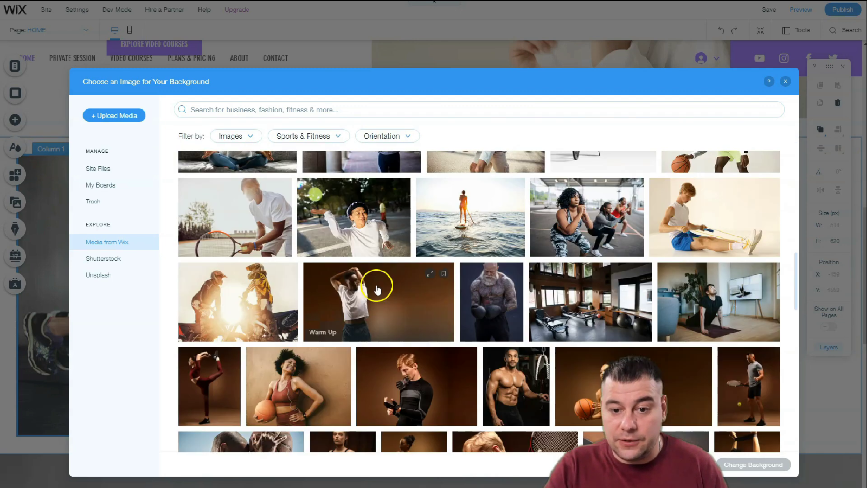
{"action": "scroll", "coordinate": [379, 287], "scroll_direction": "down", "scroll_amount": 10}
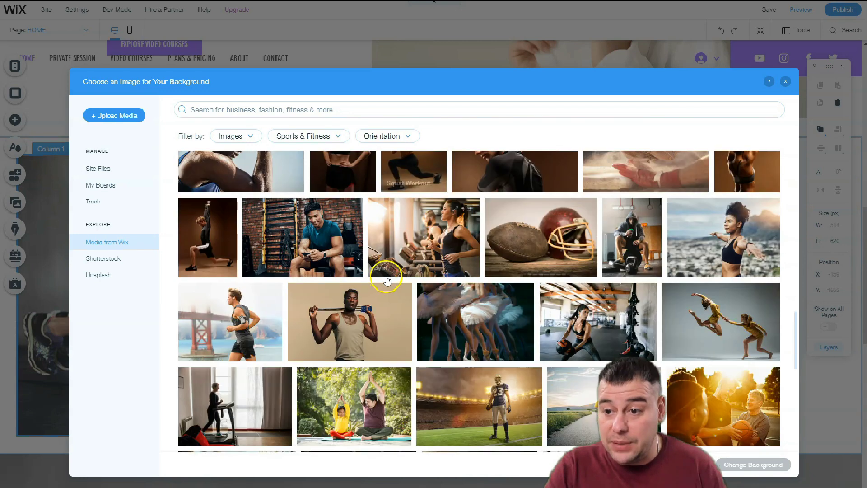
{"action": "scroll", "coordinate": [387, 279], "scroll_direction": "down", "scroll_amount": 8}
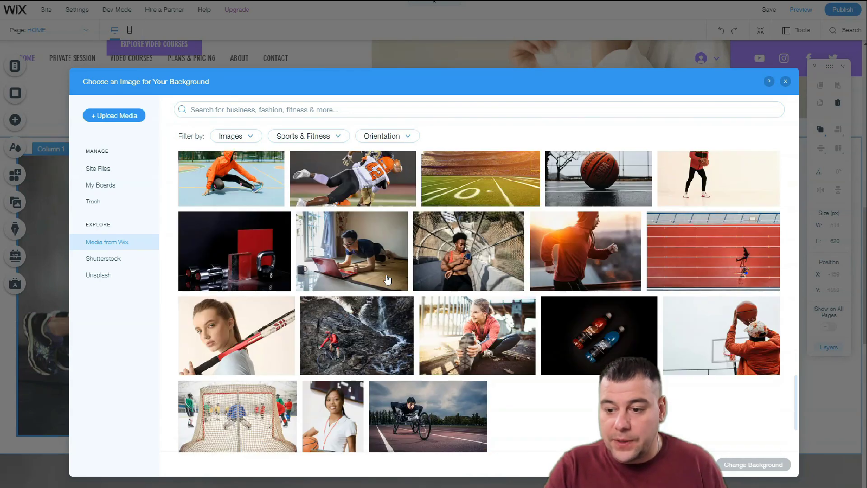
{"action": "scroll", "coordinate": [388, 278], "scroll_direction": "down", "scroll_amount": 6}
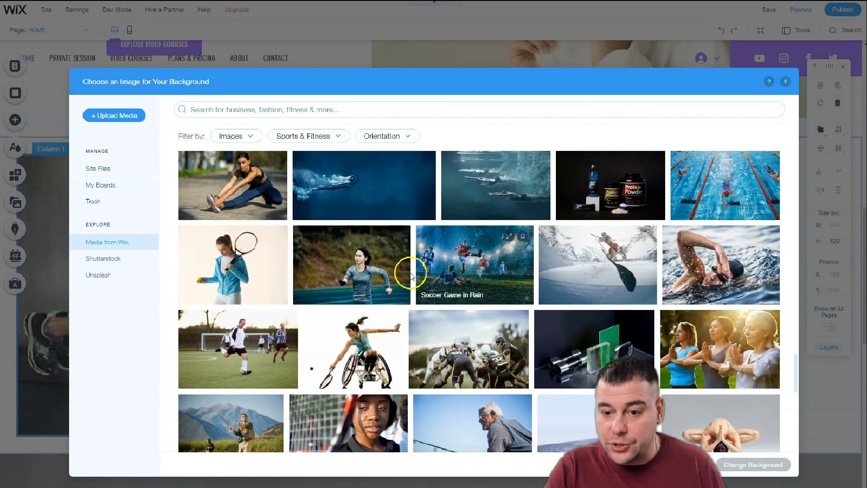
{"action": "scroll", "coordinate": [360, 283], "scroll_direction": "up", "scroll_amount": 10}
{"action": "scroll", "coordinate": [405, 289], "scroll_direction": "down", "scroll_amount": 10}
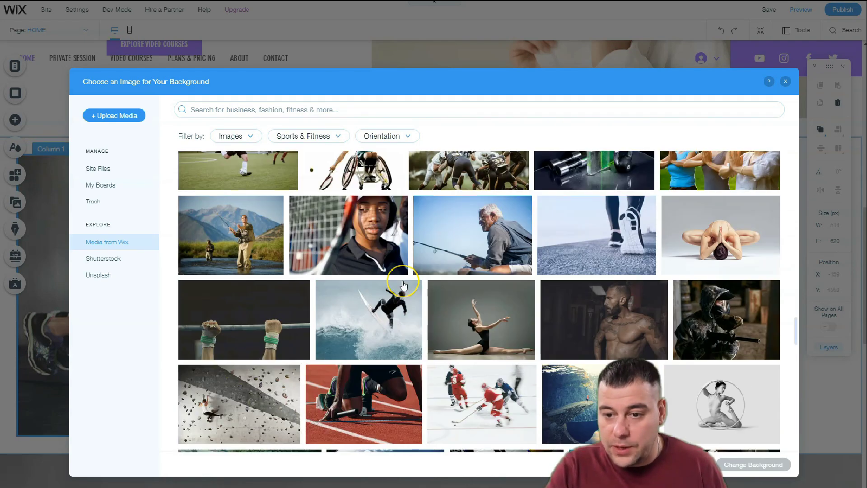
{"action": "scroll", "coordinate": [403, 286], "scroll_direction": "up", "scroll_amount": 8}
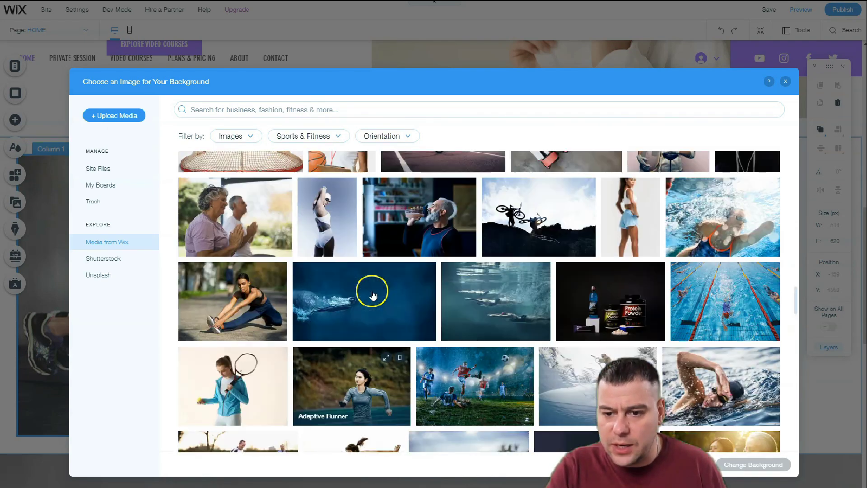
{"action": "scroll", "coordinate": [357, 292], "scroll_direction": "up", "scroll_amount": 2}
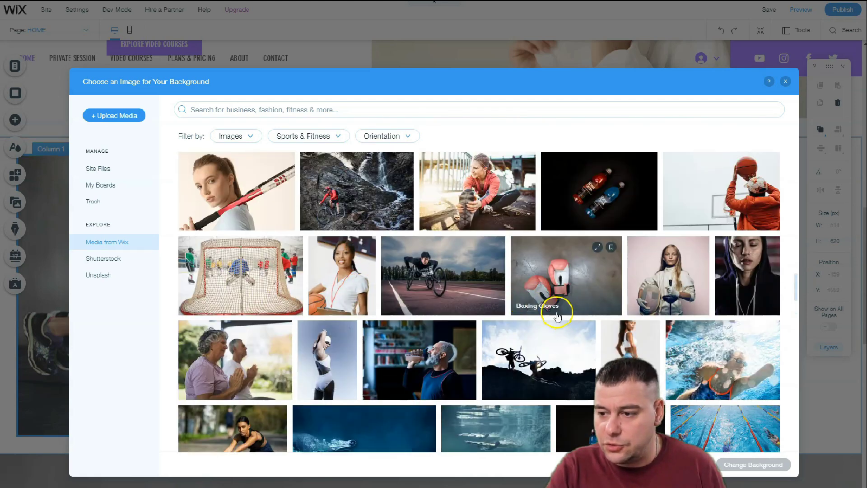
{"action": "scroll", "coordinate": [555, 310], "scroll_direction": "up", "scroll_amount": 3}
{"action": "scroll", "coordinate": [362, 294], "scroll_direction": "up", "scroll_amount": 1}
{"action": "scroll", "coordinate": [348, 289], "scroll_direction": "up", "scroll_amount": 3}
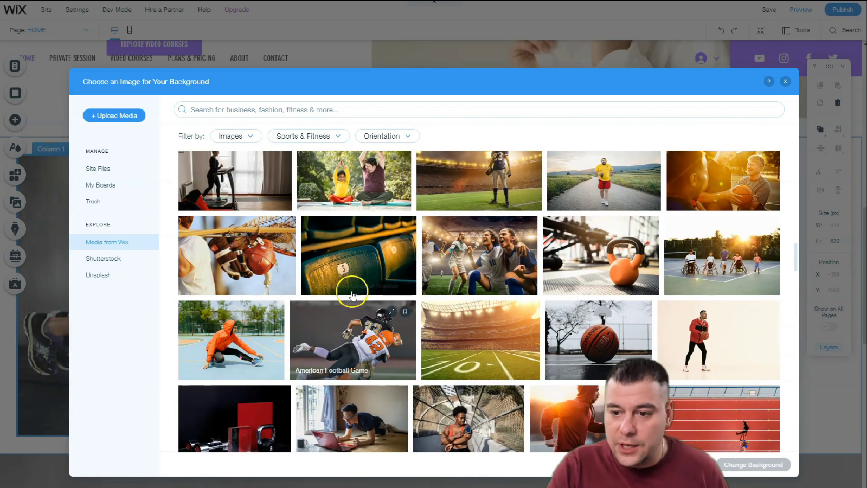
{"action": "scroll", "coordinate": [420, 313], "scroll_direction": "up", "scroll_amount": 2}
{"action": "scroll", "coordinate": [439, 317], "scroll_direction": "up", "scroll_amount": 5}
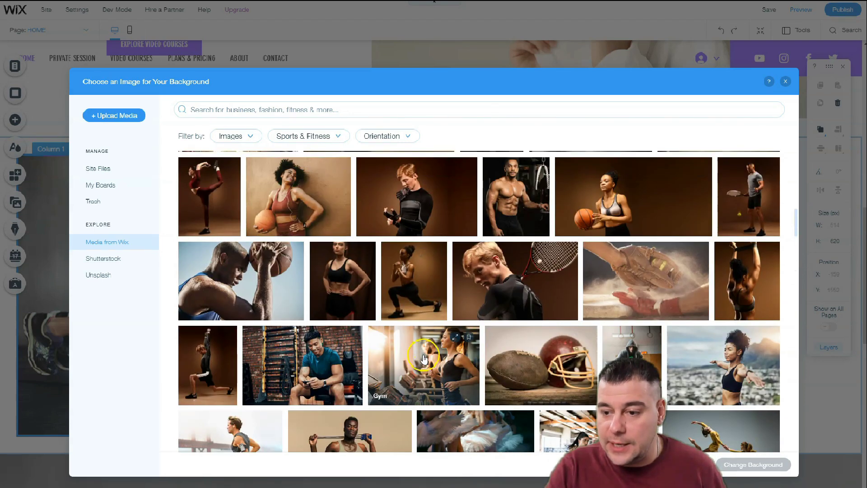
{"action": "left_click", "coordinate": [424, 359]}
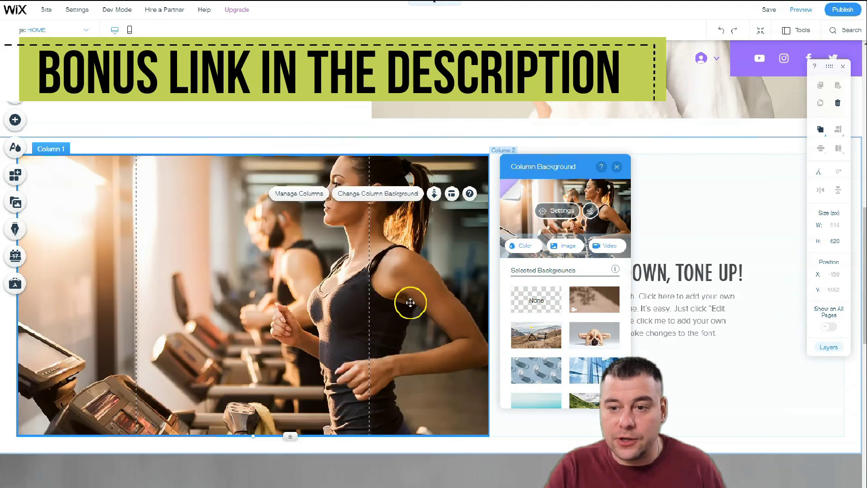
{"action": "scroll", "coordinate": [655, 325], "scroll_direction": "down", "scroll_amount": 1}
{"action": "scroll", "coordinate": [523, 284], "scroll_direction": "down", "scroll_amount": 3}
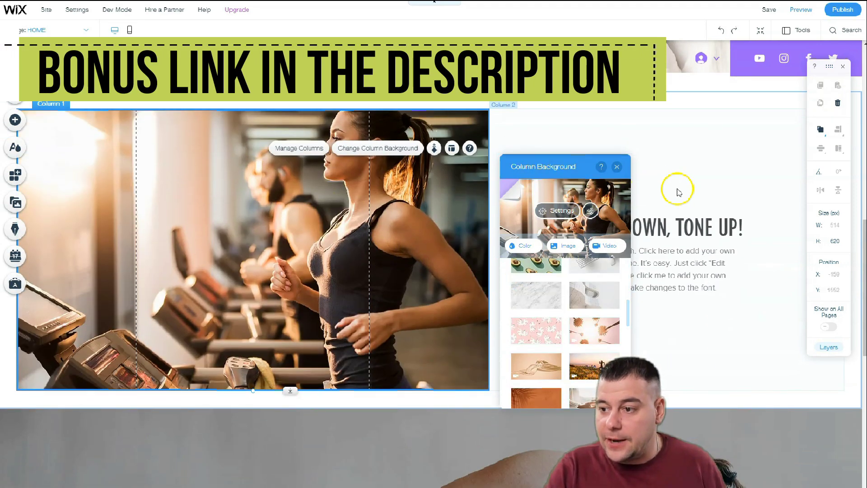
{"action": "left_click", "coordinate": [668, 233]}
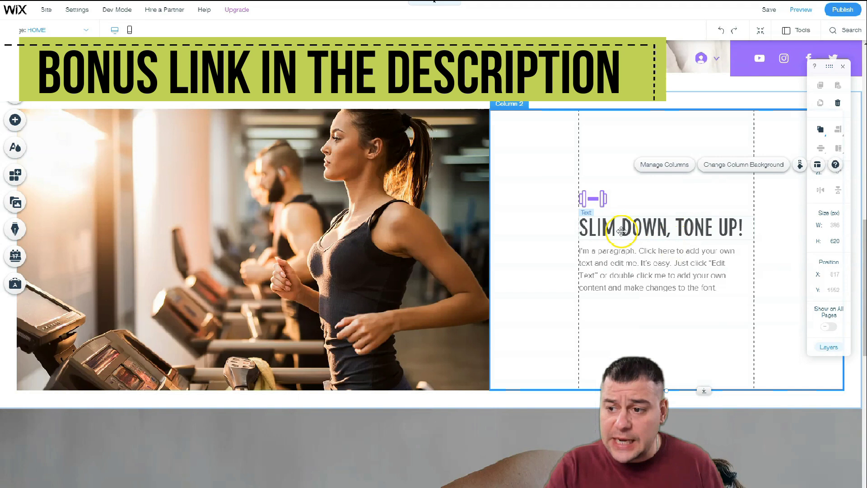
Step: Add a single YouTube video player to The 3 Month Challenge strip
{"action": "scroll", "coordinate": [321, 270], "scroll_direction": "down", "scroll_amount": 5}
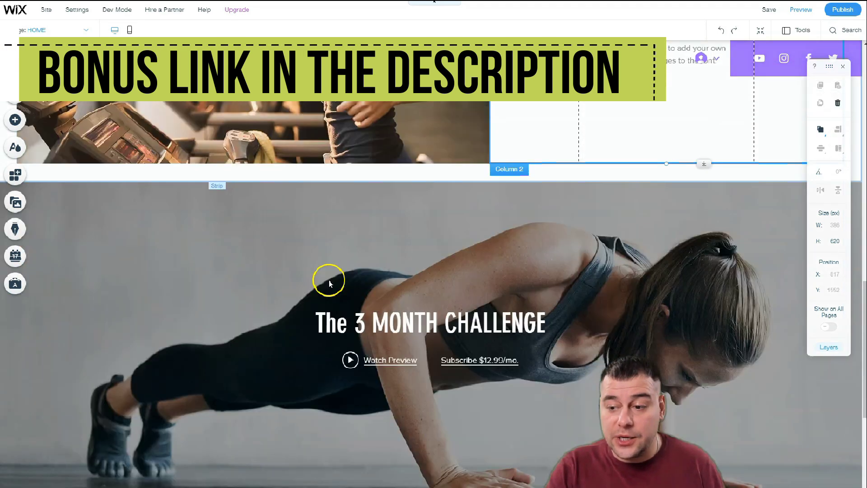
{"action": "left_click", "coordinate": [214, 296]}
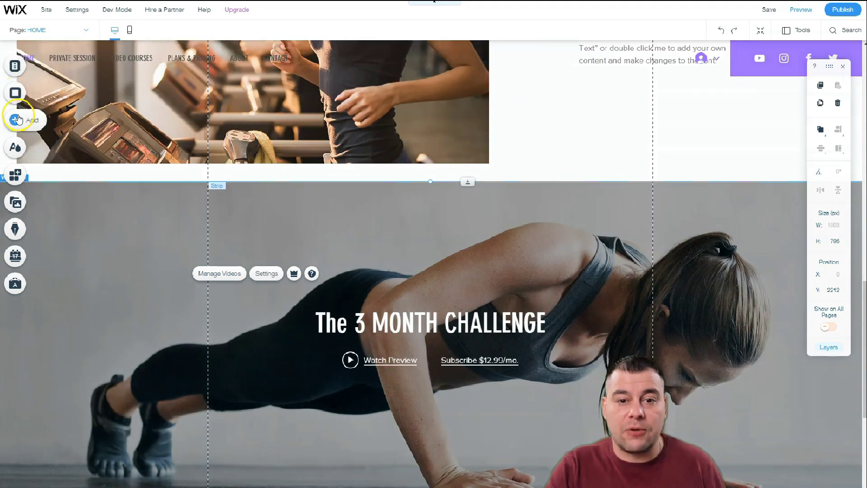
{"action": "left_click", "coordinate": [16, 120]}
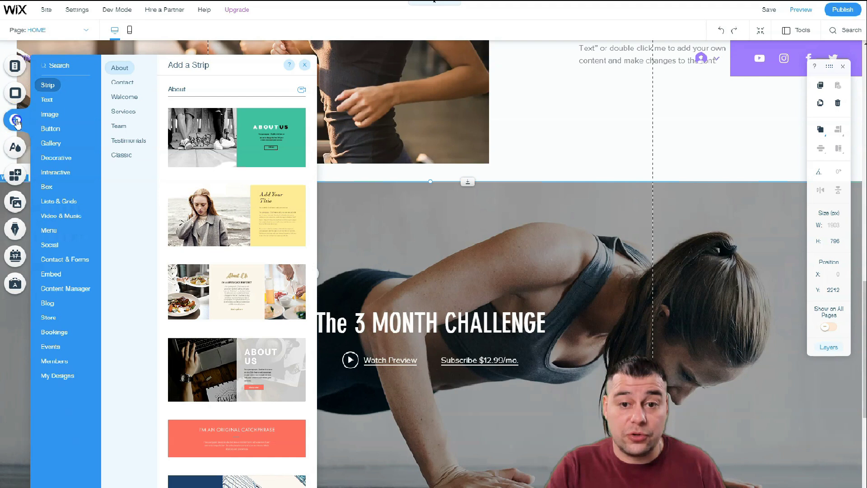
{"action": "left_click", "coordinate": [52, 107]}
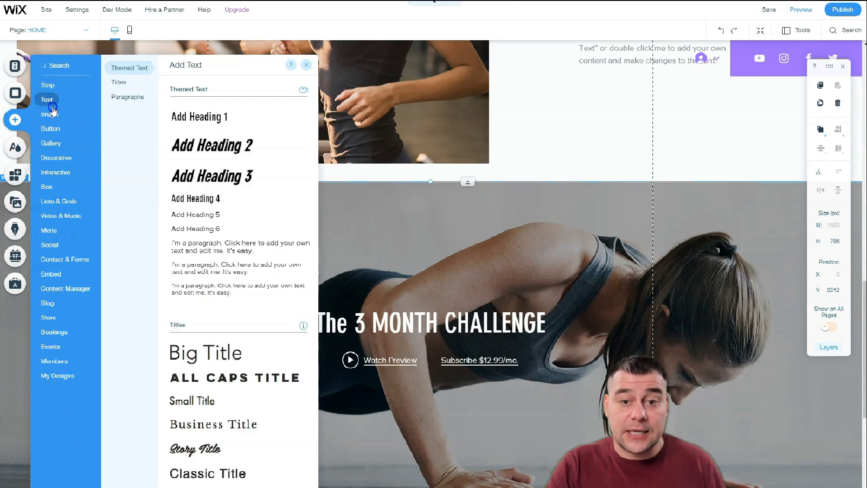
{"action": "mouse_move", "coordinate": [53, 176]}
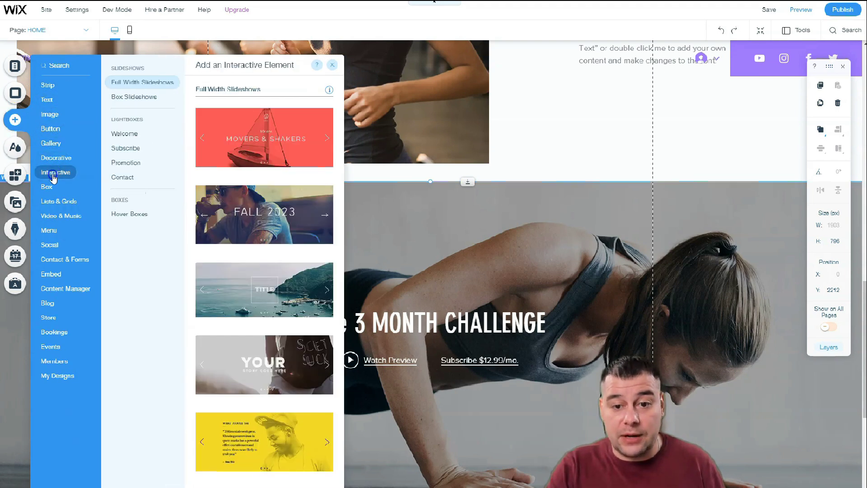
{"action": "mouse_move", "coordinate": [53, 222]}
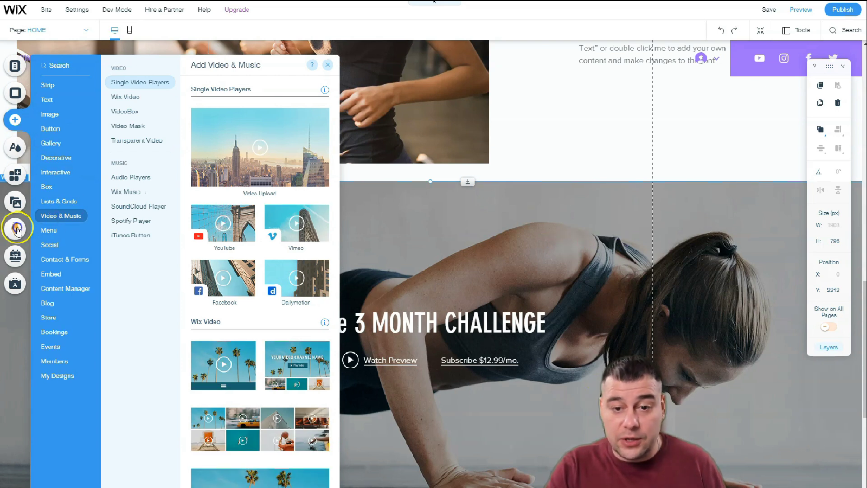
{"action": "left_click", "coordinate": [132, 97]}
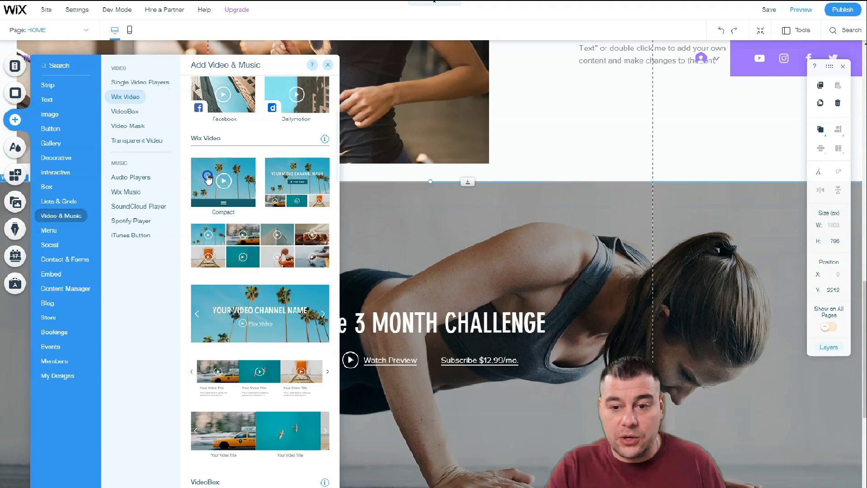
{"action": "scroll", "coordinate": [224, 182], "scroll_direction": "up", "scroll_amount": 5}
{"action": "left_click_drag", "start_coordinate": [210, 222], "coordinate": [513, 258]}
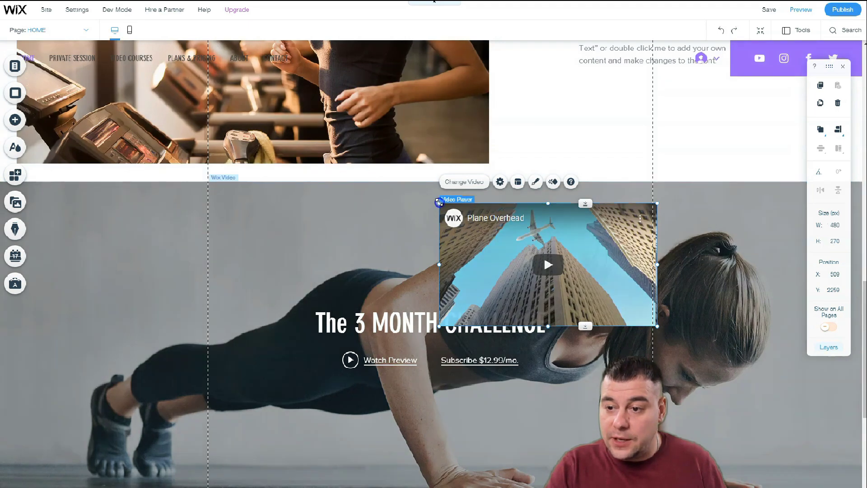
Step: Resize the video player to 320 by 180 px and place it beside The 3 Month Challenge heading at about X -159, Y 2439
{"action": "left_click_drag", "start_coordinate": [438, 226], "coordinate": [541, 258]}
{"action": "left_click_drag", "start_coordinate": [568, 288], "coordinate": [190, 329]}
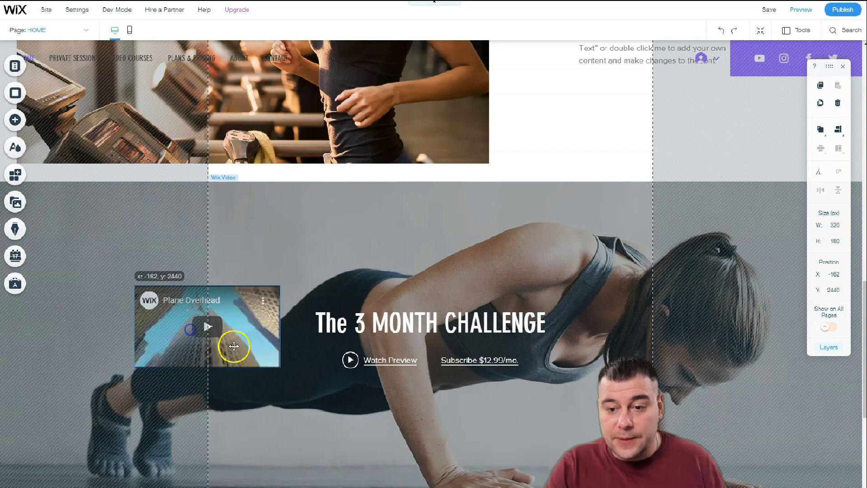
{"action": "mouse_move", "coordinate": [243, 356]}
{"action": "left_mouse_down"}
{"action": "mouse_move", "coordinate": [294, 443]}
{"action": "mouse_move", "coordinate": [238, 340]}
{"action": "left_mouse_up"}
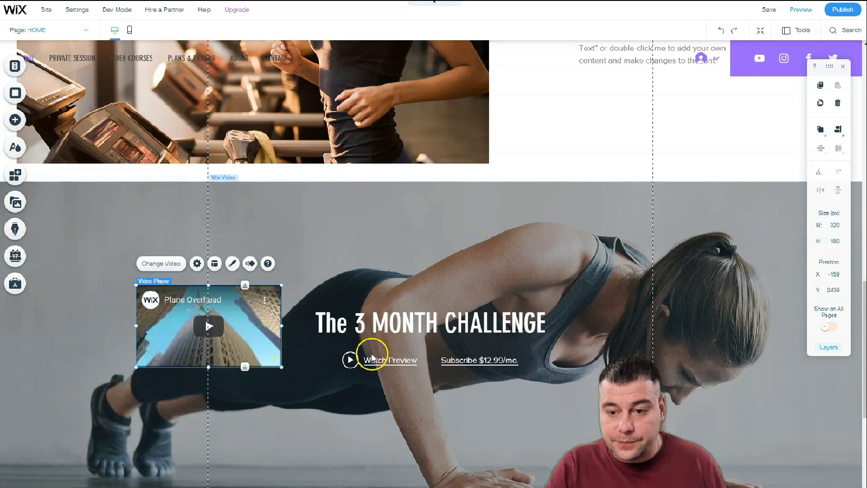
Step: Inspect the settings of the added video player and of the Wix Video section, and close them without changes
{"action": "left_click", "coordinate": [197, 264]}
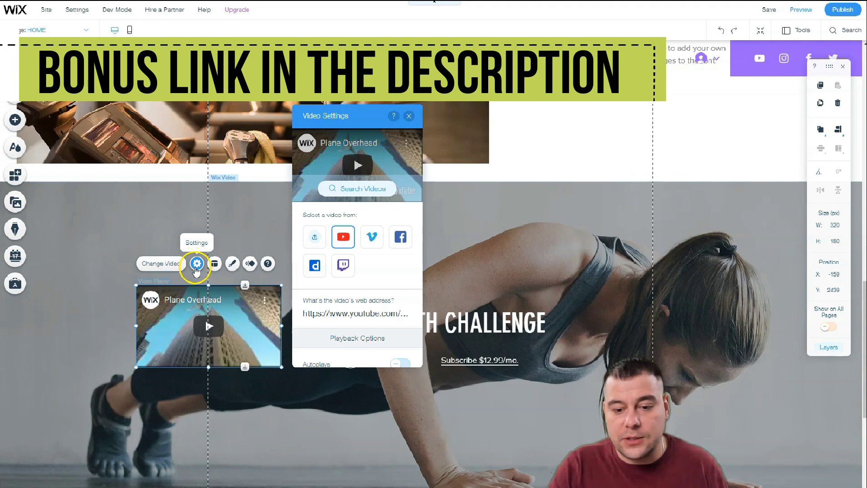
{"action": "left_click", "coordinate": [183, 220]}
{"action": "scroll", "coordinate": [412, 346], "scroll_direction": "down", "scroll_amount": 2}
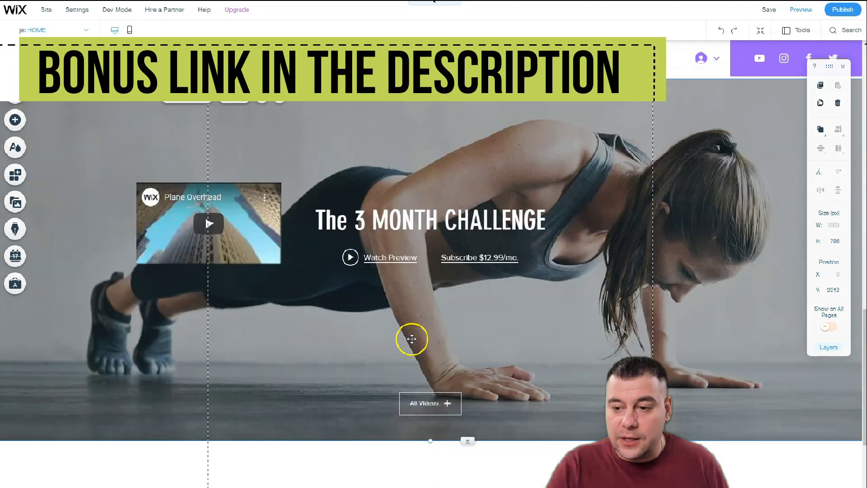
{"action": "scroll", "coordinate": [383, 301], "scroll_direction": "up", "scroll_amount": 1}
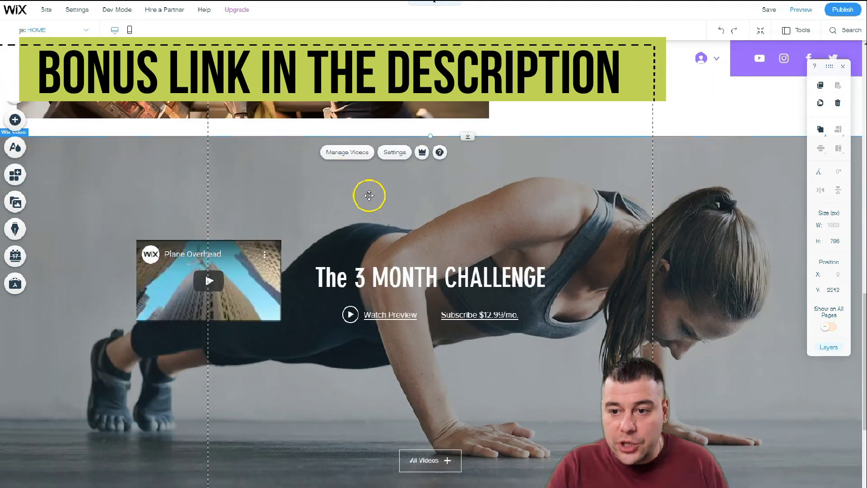
{"action": "left_click", "coordinate": [396, 154]}
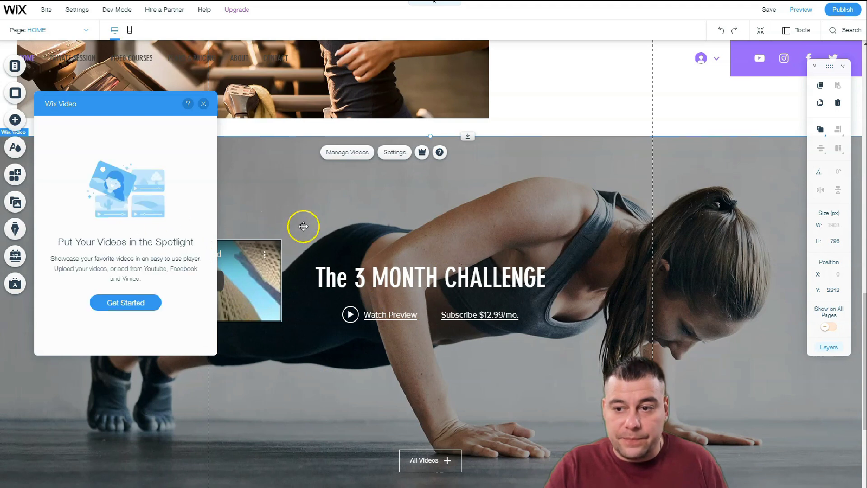
{"action": "left_click", "coordinate": [204, 104]}
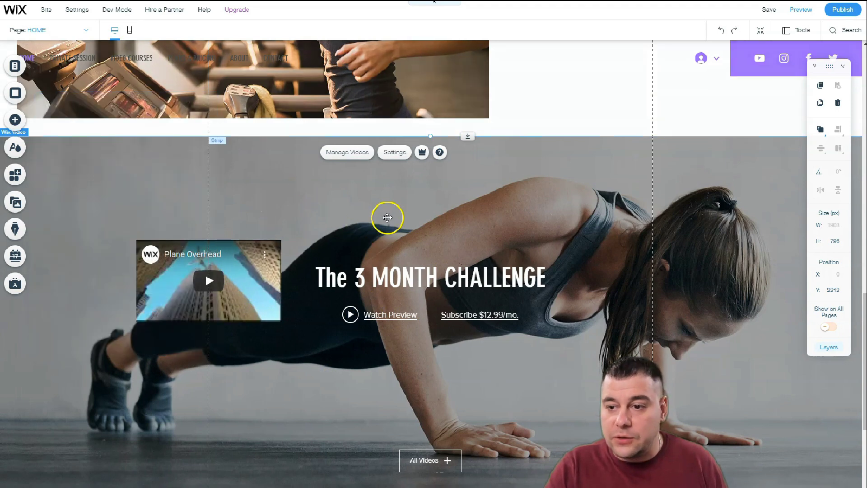
{"action": "scroll", "coordinate": [432, 235], "scroll_direction": "down", "scroll_amount": 8}
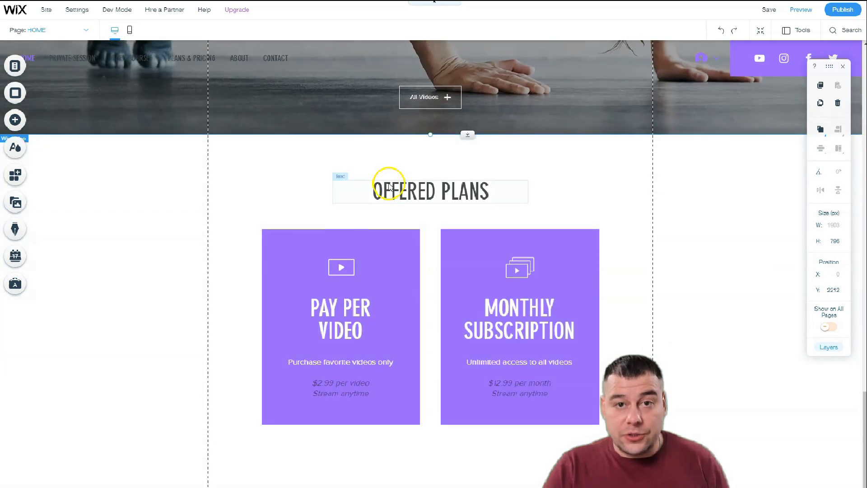
{"action": "scroll", "coordinate": [394, 190], "scroll_direction": "down", "scroll_amount": 1}
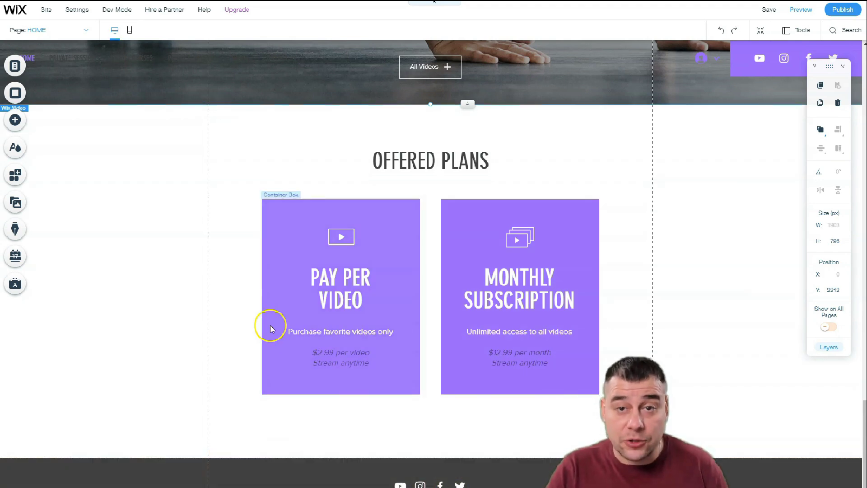
{"action": "scroll", "coordinate": [228, 253], "scroll_direction": "up", "scroll_amount": 20}
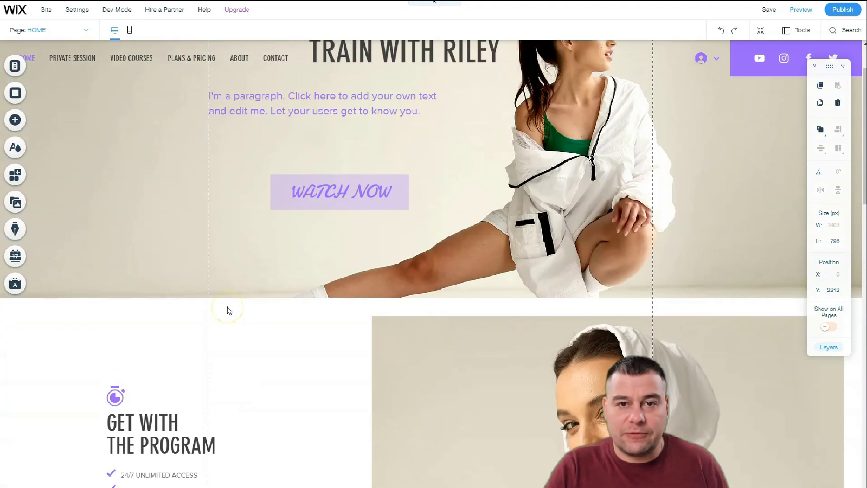
{"action": "scroll", "coordinate": [228, 310], "scroll_direction": "up", "scroll_amount": 2}
{"action": "mouse_move", "coordinate": [77, 12]}
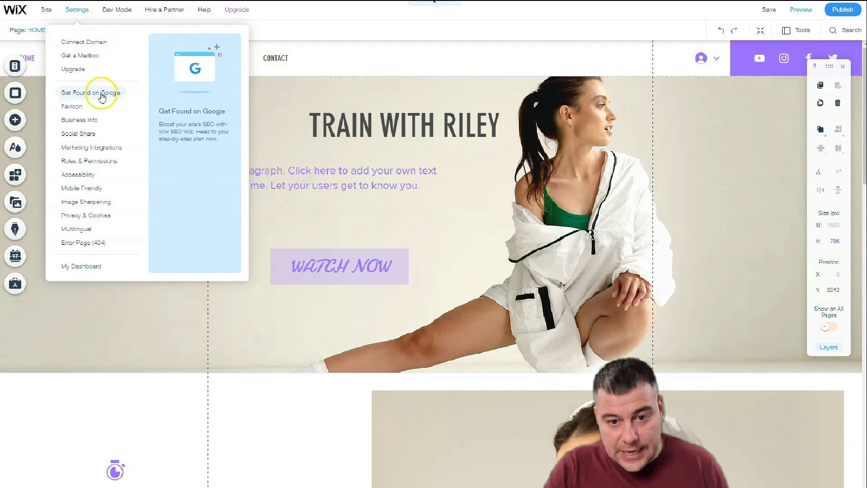
Step: Change the site's color theme to the featured dark charcoal and gold palette with muted purple and brown accents
{"action": "left_click", "coordinate": [17, 148]}
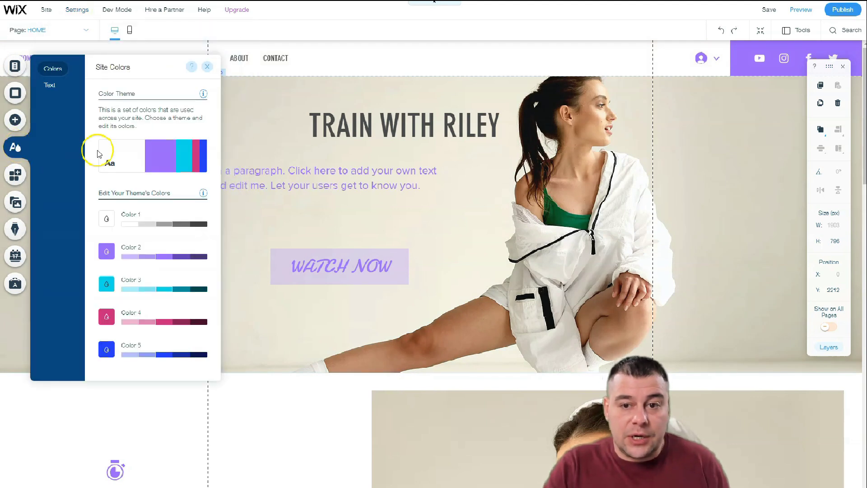
{"action": "left_click", "coordinate": [163, 225]}
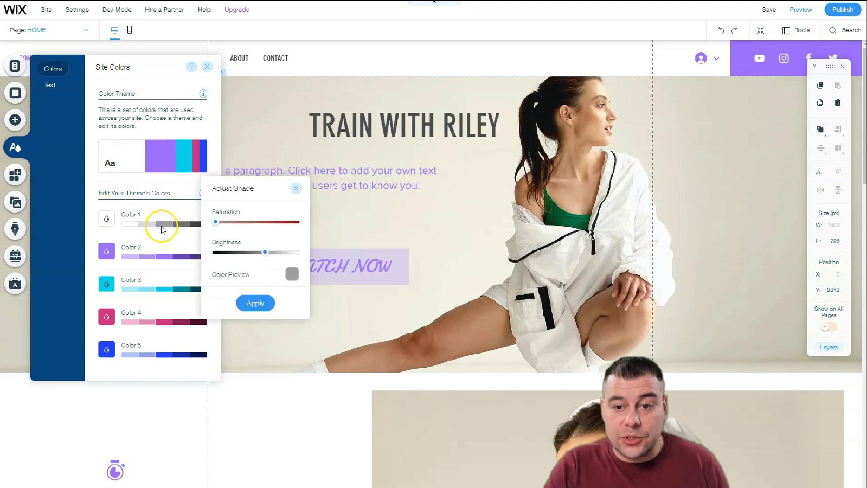
{"action": "left_click", "coordinate": [157, 161]}
{"action": "left_click", "coordinate": [170, 161]}
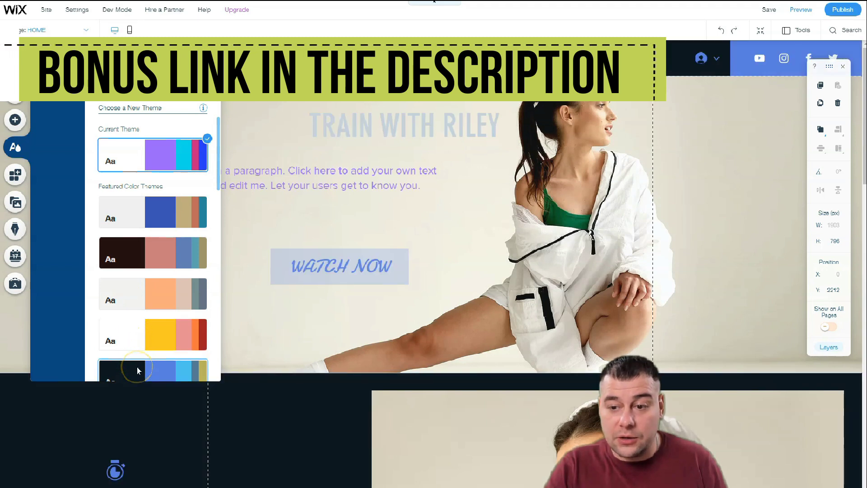
{"action": "scroll", "coordinate": [138, 316], "scroll_direction": "down", "scroll_amount": 4}
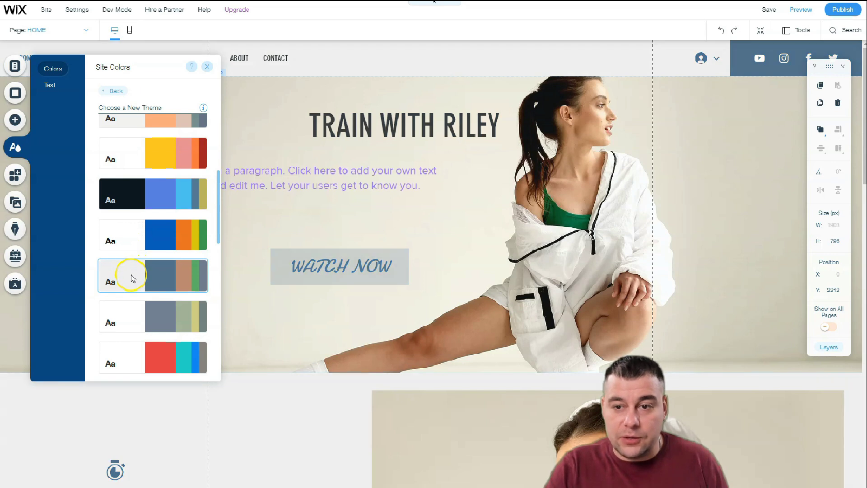
{"action": "scroll", "coordinate": [133, 279], "scroll_direction": "down", "scroll_amount": 2}
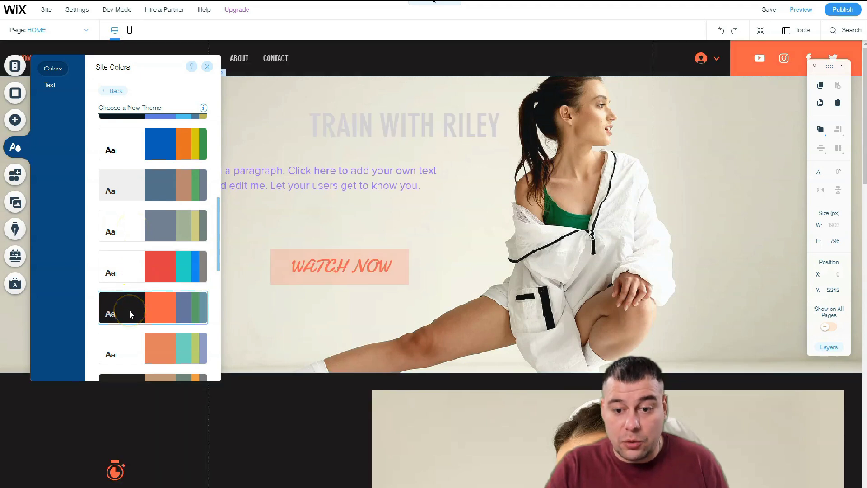
{"action": "scroll", "coordinate": [129, 311], "scroll_direction": "down", "scroll_amount": 3}
{"action": "scroll", "coordinate": [132, 290], "scroll_direction": "down", "scroll_amount": 5}
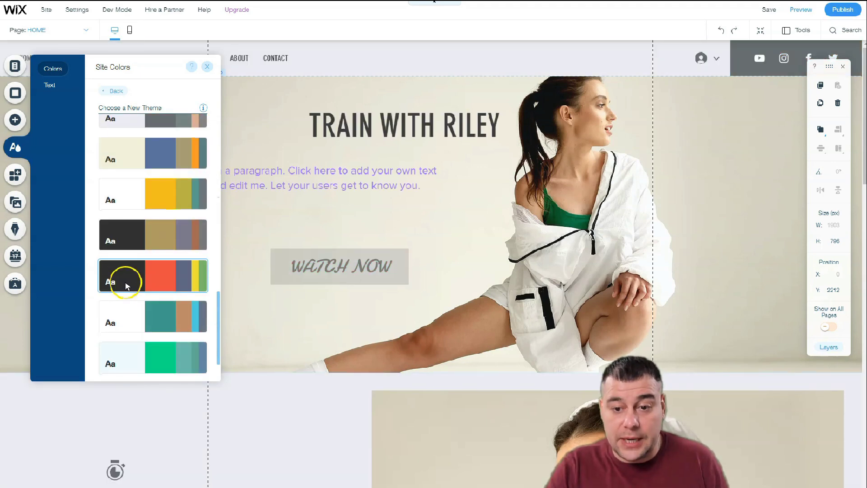
{"action": "left_click", "coordinate": [126, 193]}
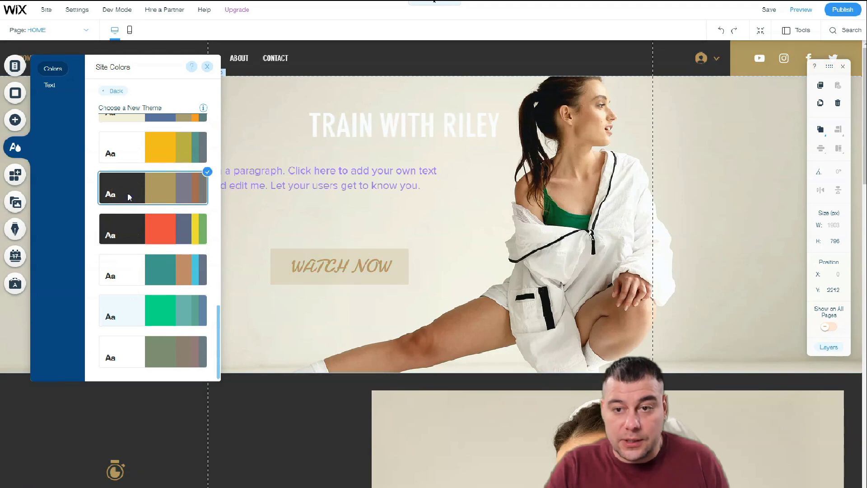
{"action": "left_click", "coordinate": [206, 67]}
Step: Review the new color theme down the Home page, from the hero strip to the Offered Plans section
{"action": "scroll", "coordinate": [451, 271], "scroll_direction": "down", "scroll_amount": 12}
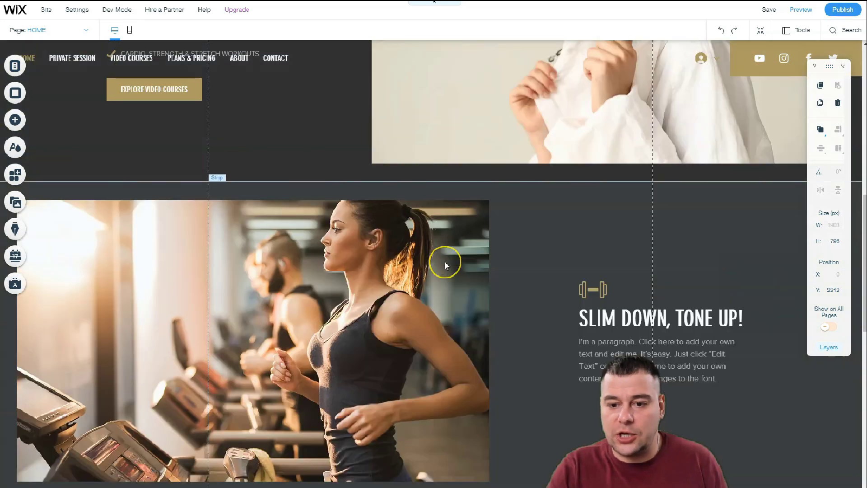
{"action": "scroll", "coordinate": [445, 265], "scroll_direction": "down", "scroll_amount": 14}
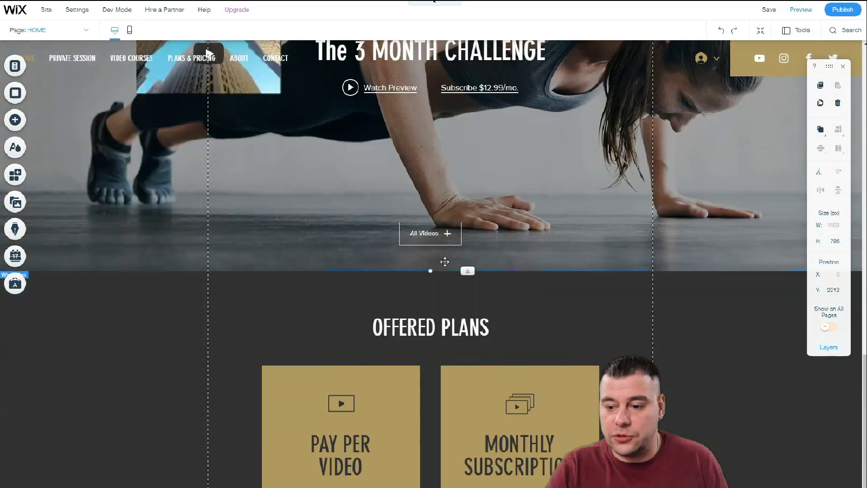
{"action": "scroll", "coordinate": [445, 261], "scroll_direction": "down", "scroll_amount": 4}
{"action": "left_click", "coordinate": [326, 118]}
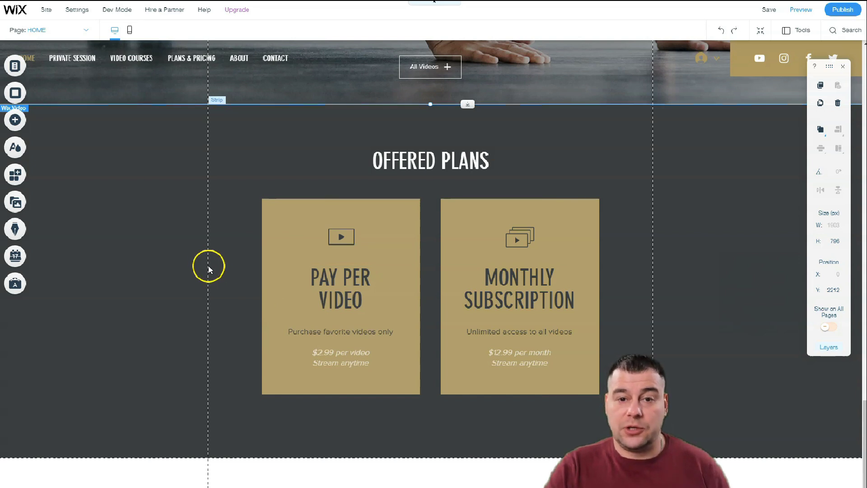
{"action": "left_click", "coordinate": [192, 248]}
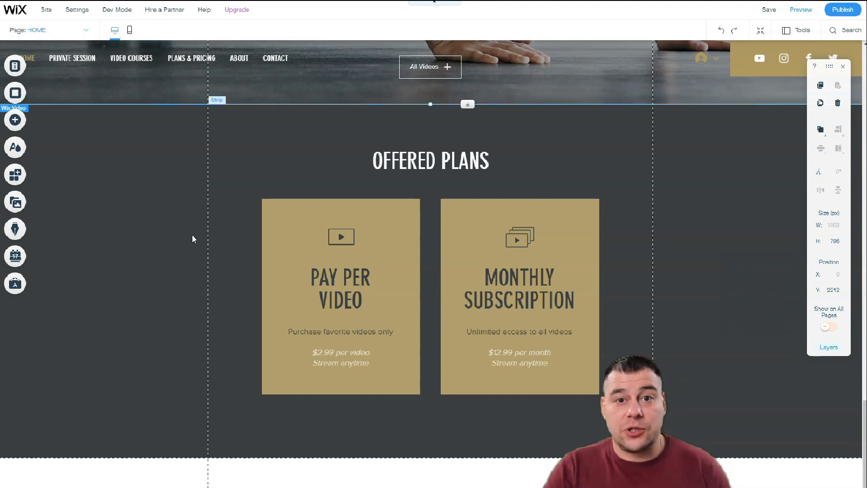
{"action": "left_click", "coordinate": [190, 237]}
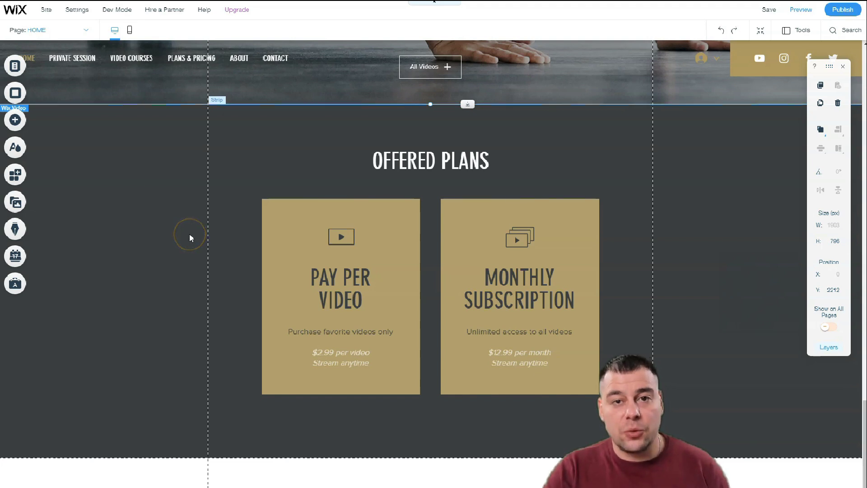